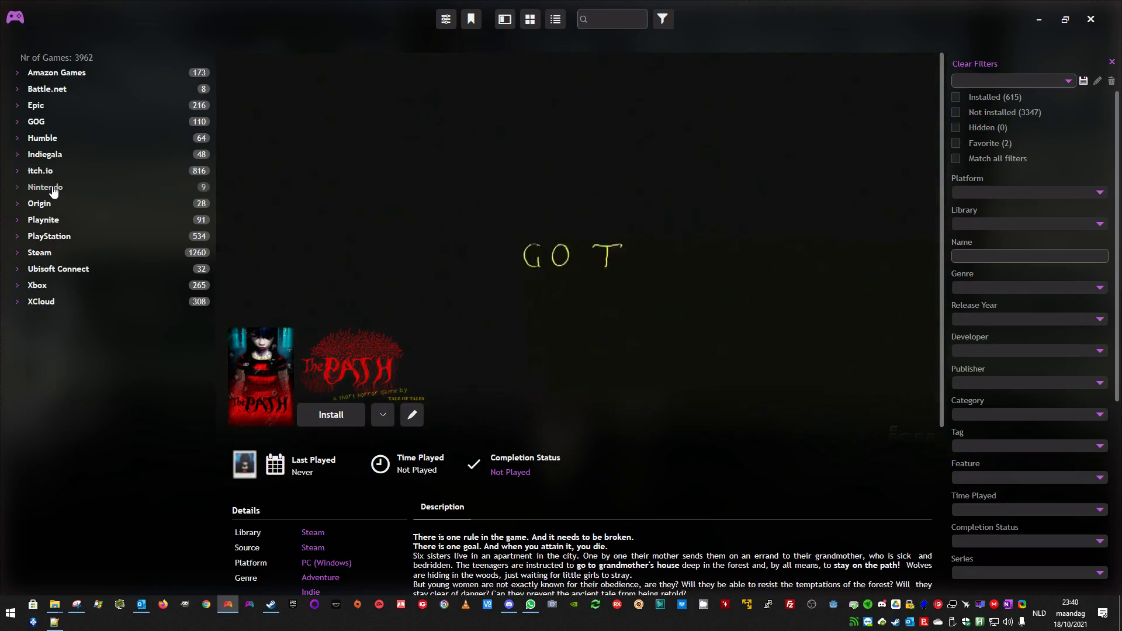
Open the Fields Tagger extension's tagging window
left_click(10, 17)
mouse_move(56, 175)
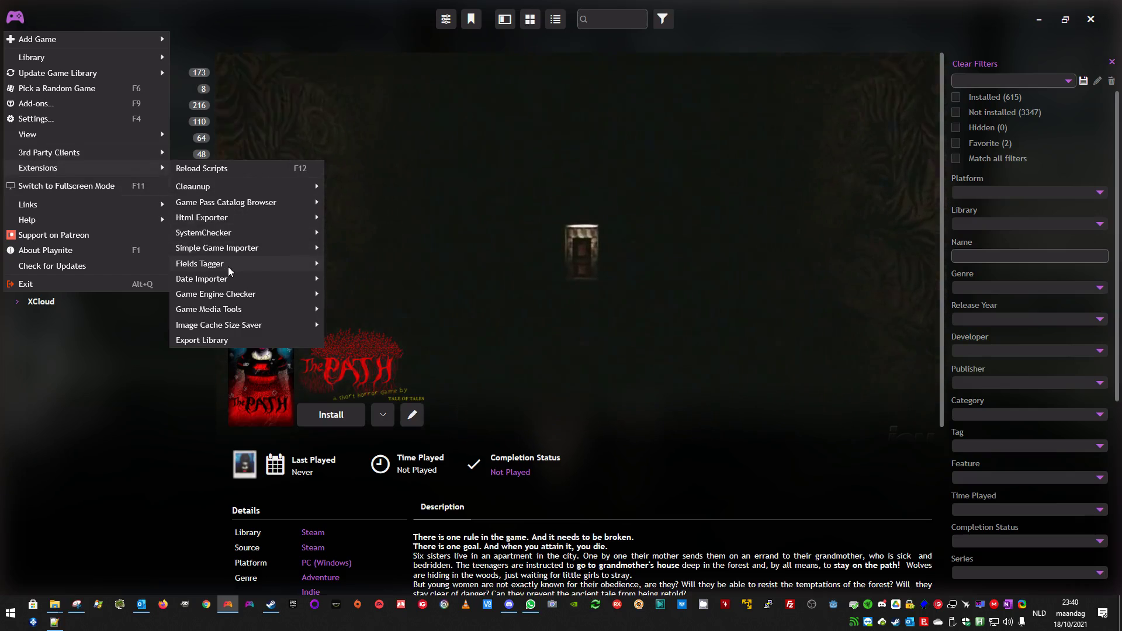
mouse_move(231, 266)
left_click(358, 264)
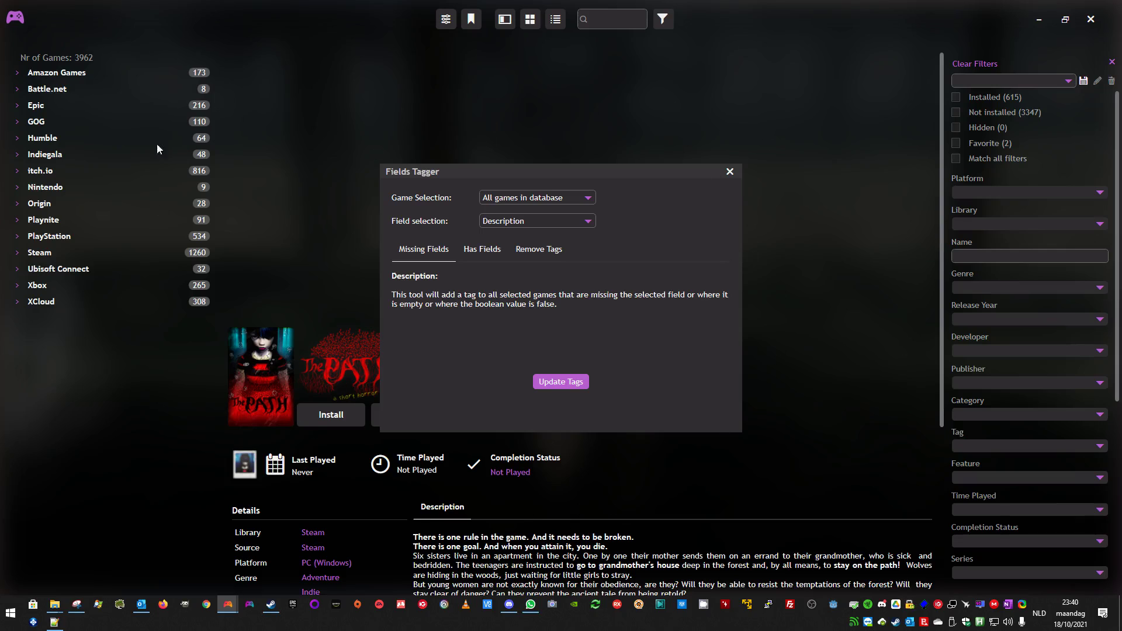
Review the selectable fields and set the Fields Tagger to all games in database with the Description field
left_click(588, 221)
left_click_drag(600, 296, 601, 427)
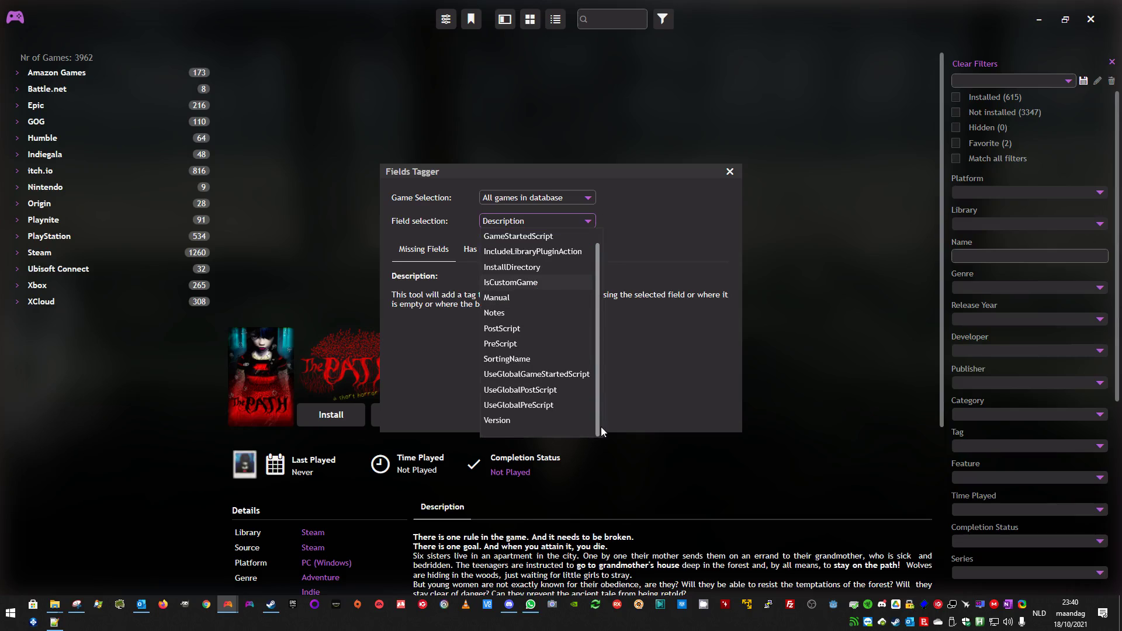
left_click_drag(599, 312, 595, 383)
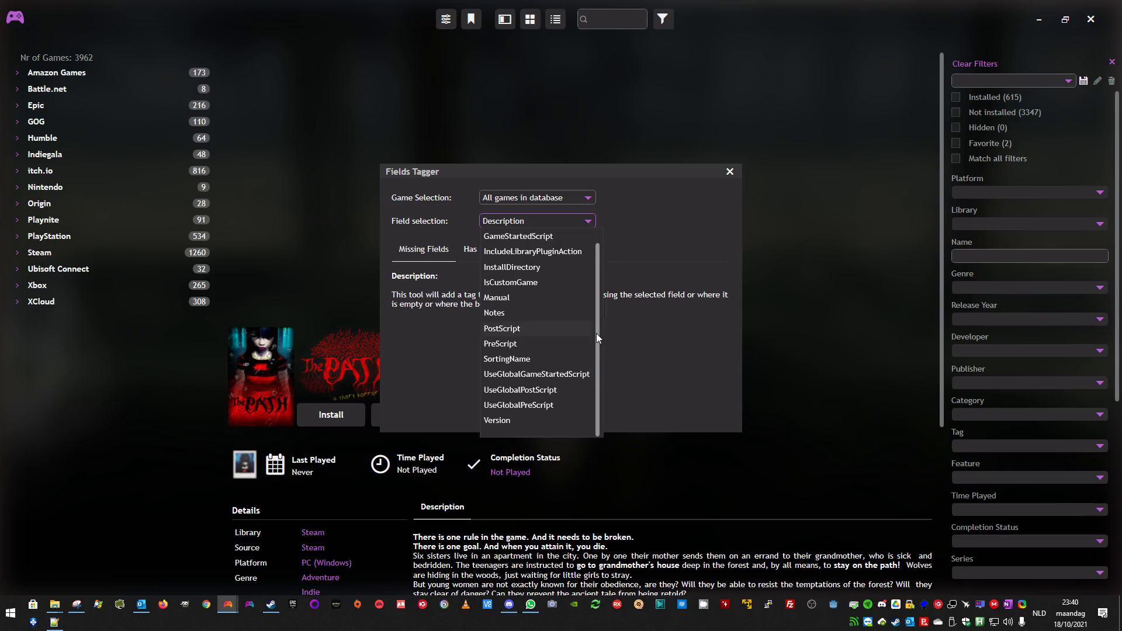
left_click(639, 248)
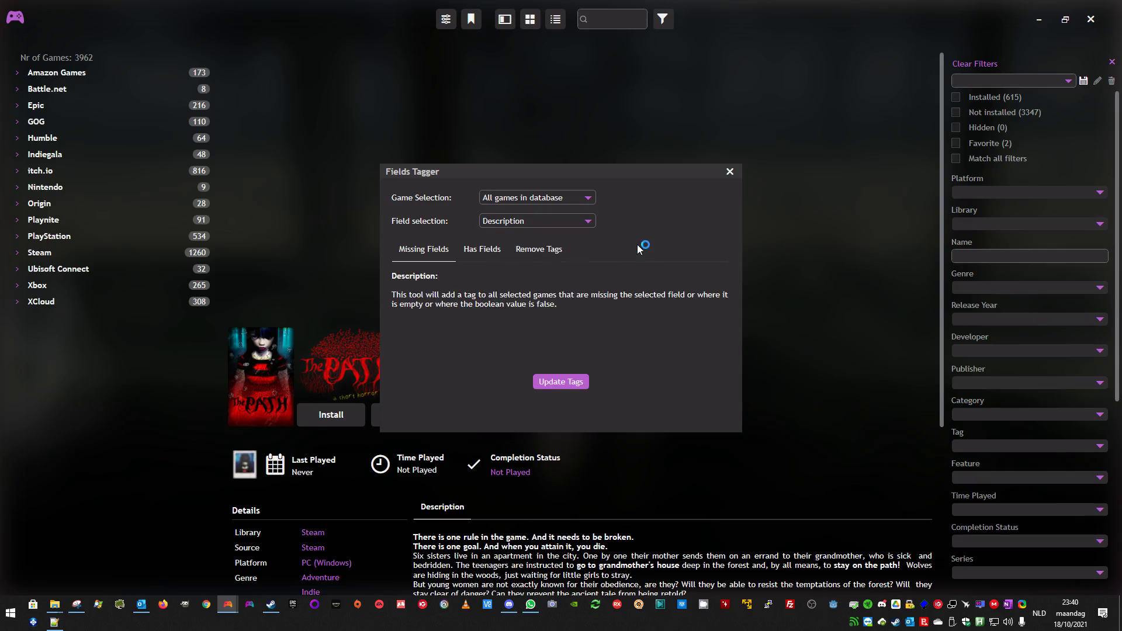
left_click(576, 197)
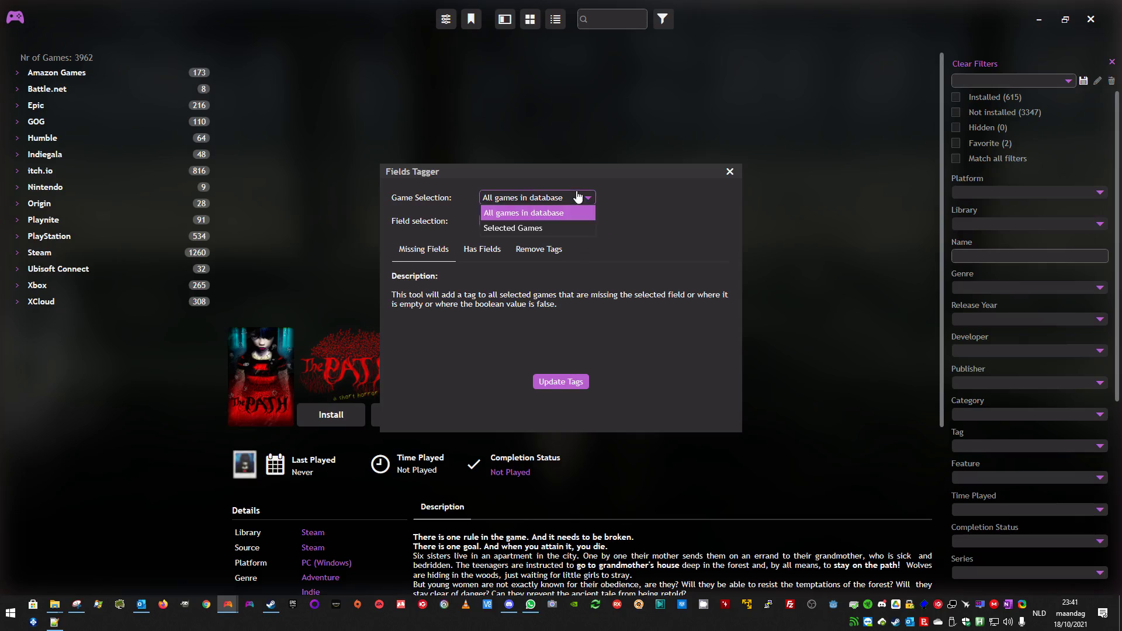
left_click(567, 212)
left_click(571, 221)
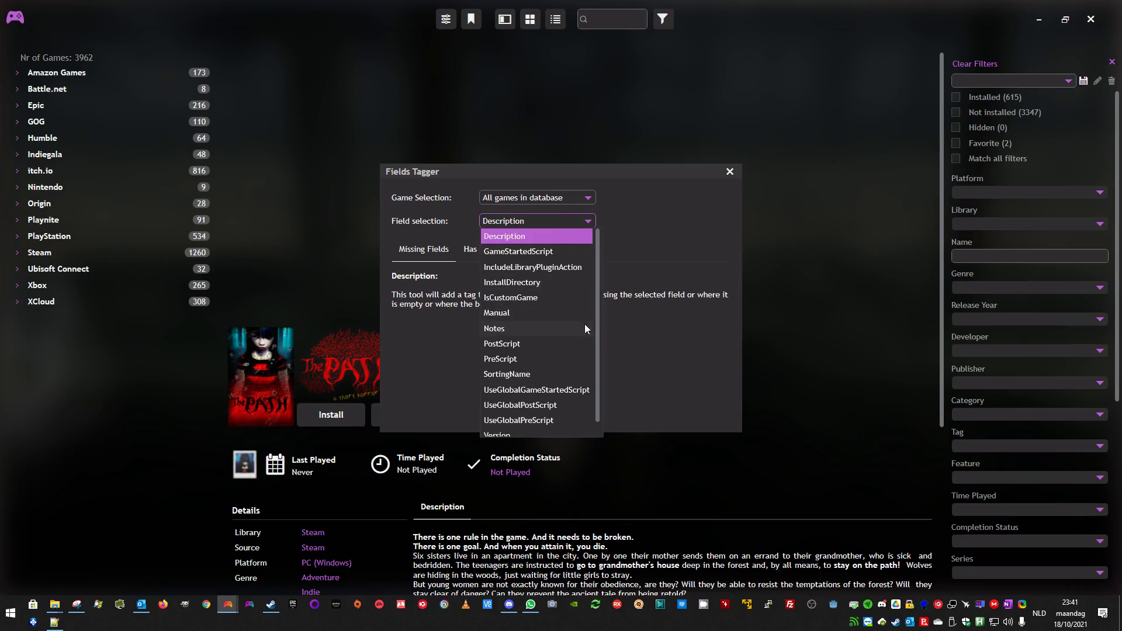
left_click(537, 235)
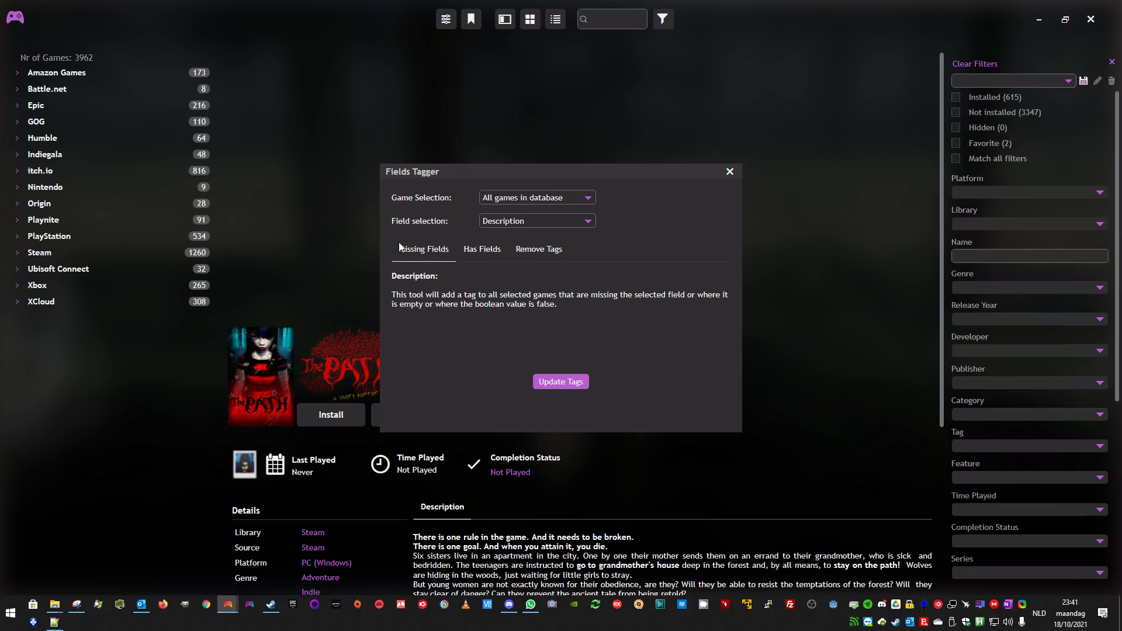
Compare the Has Fields mode, tag all games with a missing description using Missing Fields, and close the tool
left_click(487, 258)
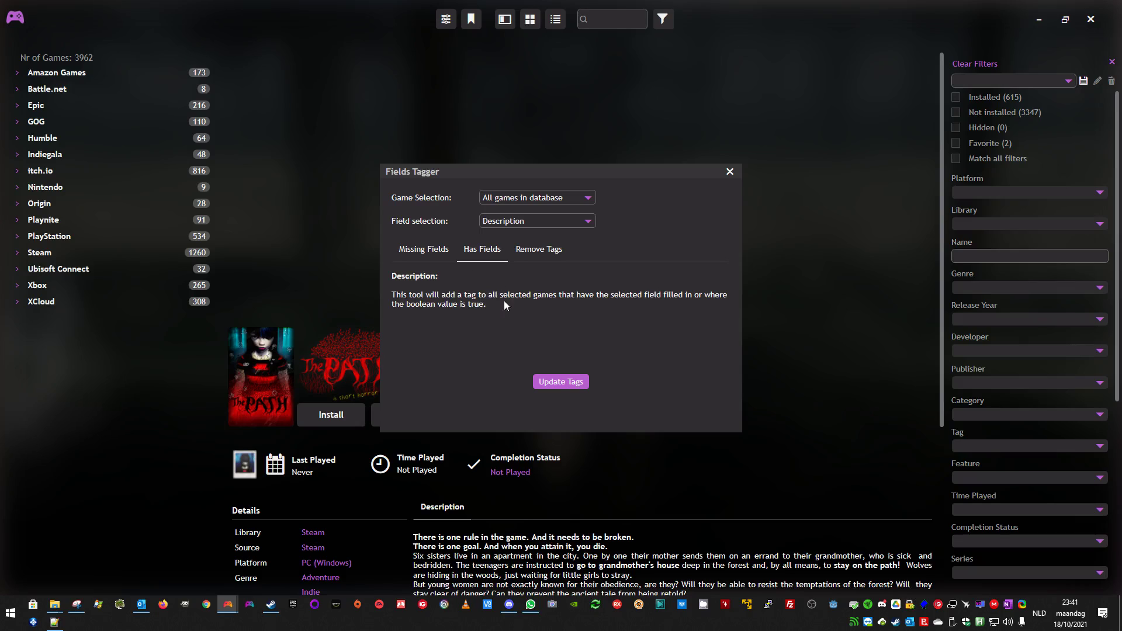
left_click(434, 255)
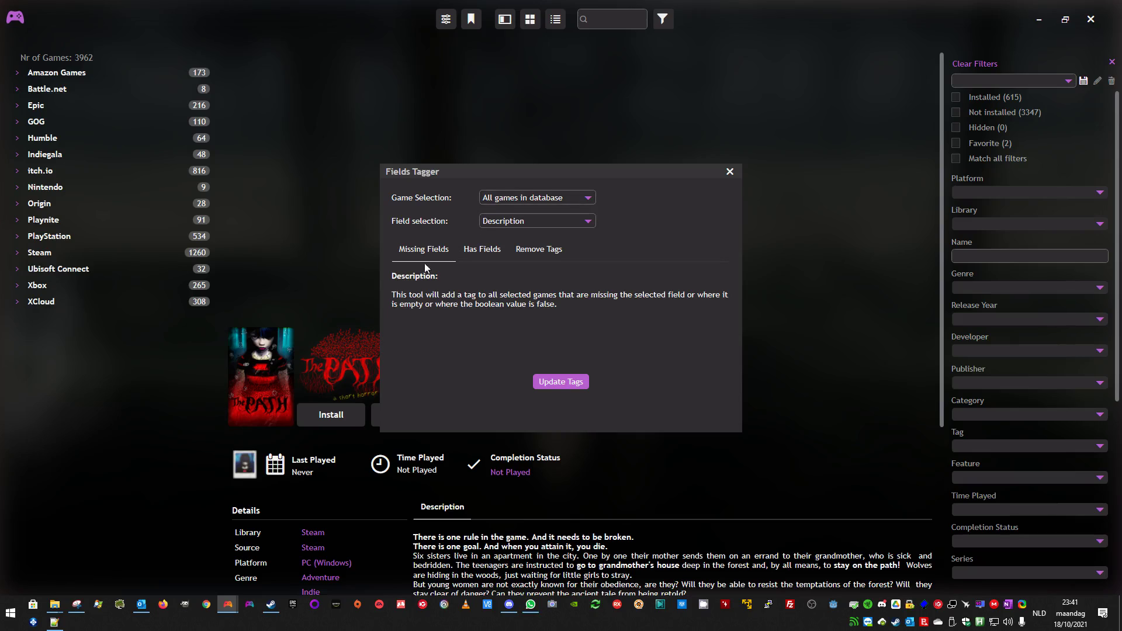
left_click(558, 383)
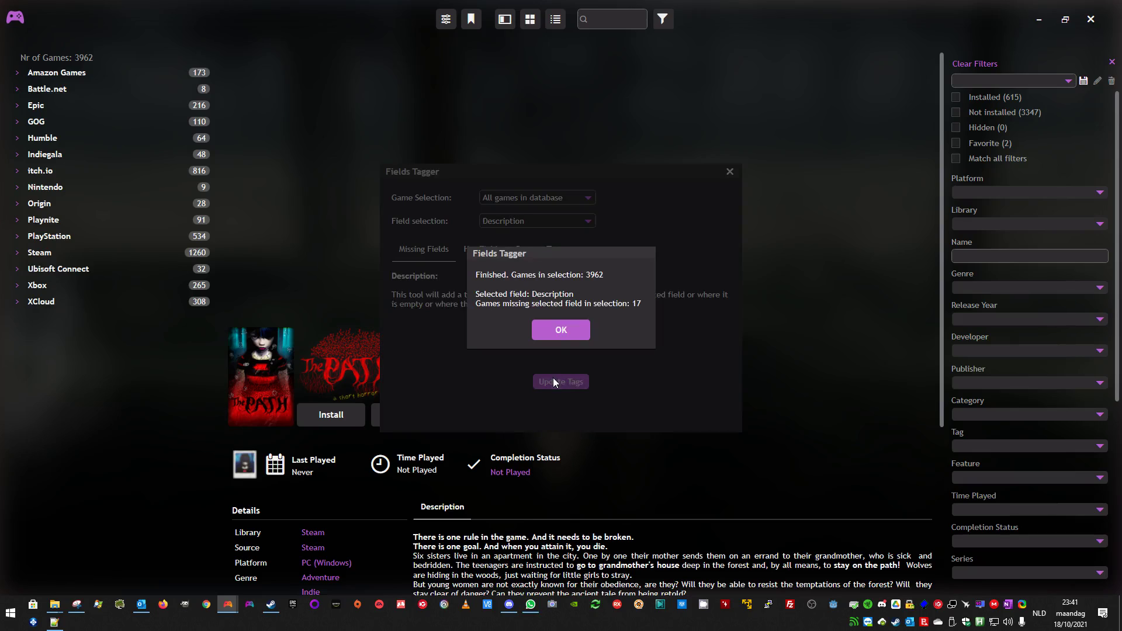
left_click(565, 331)
left_click(734, 173)
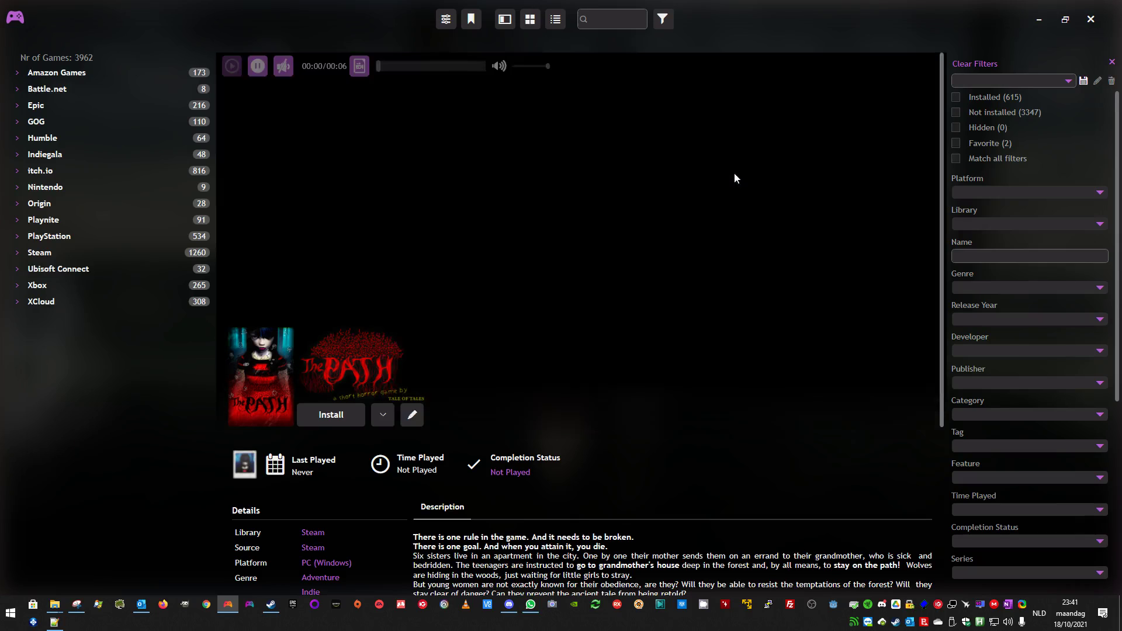
Filter the game library to the tag No Field: Description
left_click(1099, 446)
left_click(1022, 506)
left_click(1022, 508)
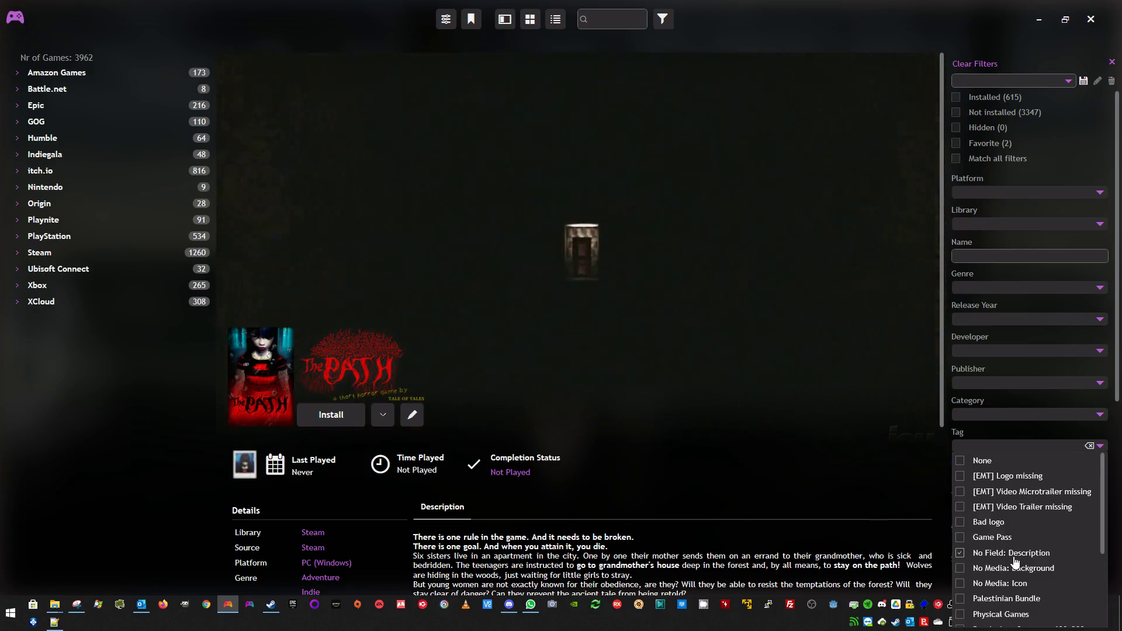
left_click(1014, 569)
left_click(1015, 569)
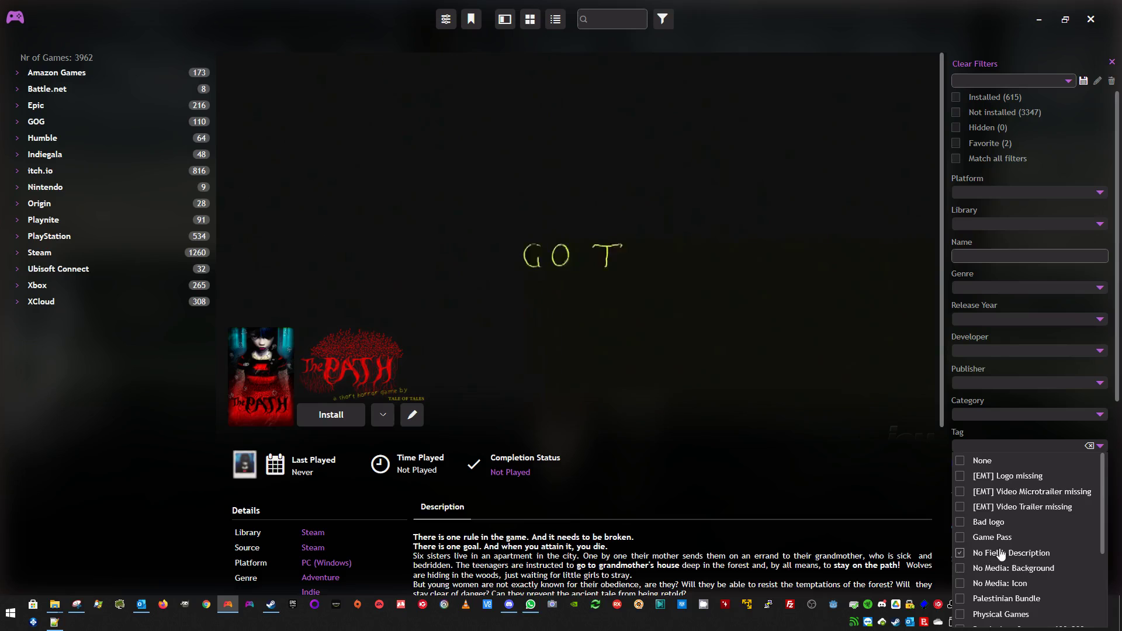
left_click(1011, 553)
Examine the filtered games under Xbox, Steam, Ubisoft Connect and PlayStation, including the details of Truck Racing Championship
left_click(14, 155)
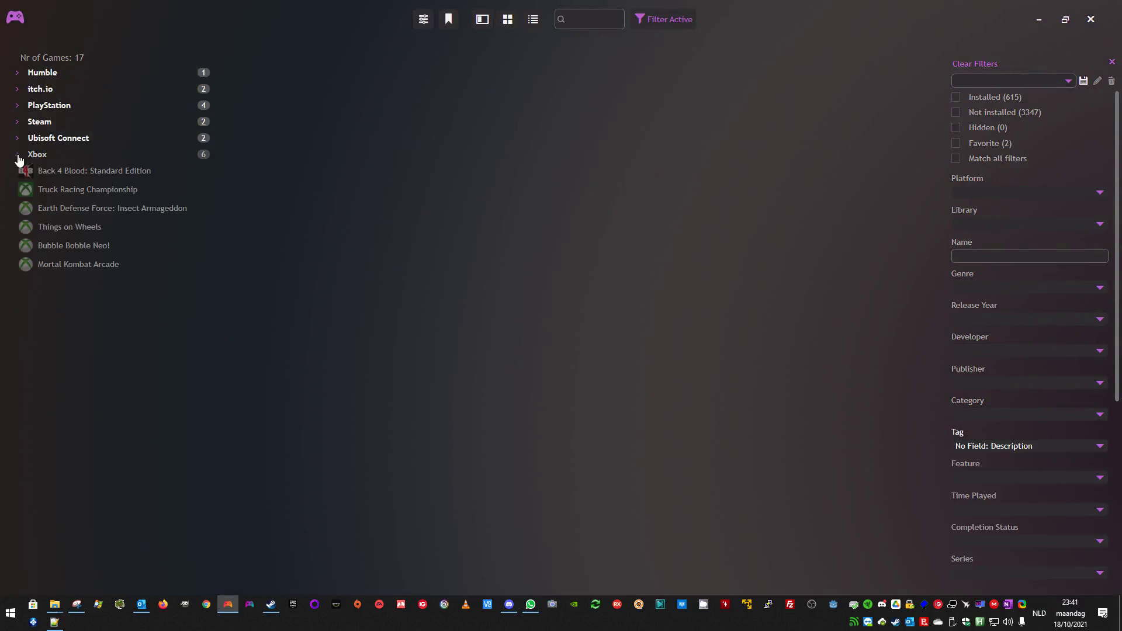
left_click(54, 170)
left_click(63, 192)
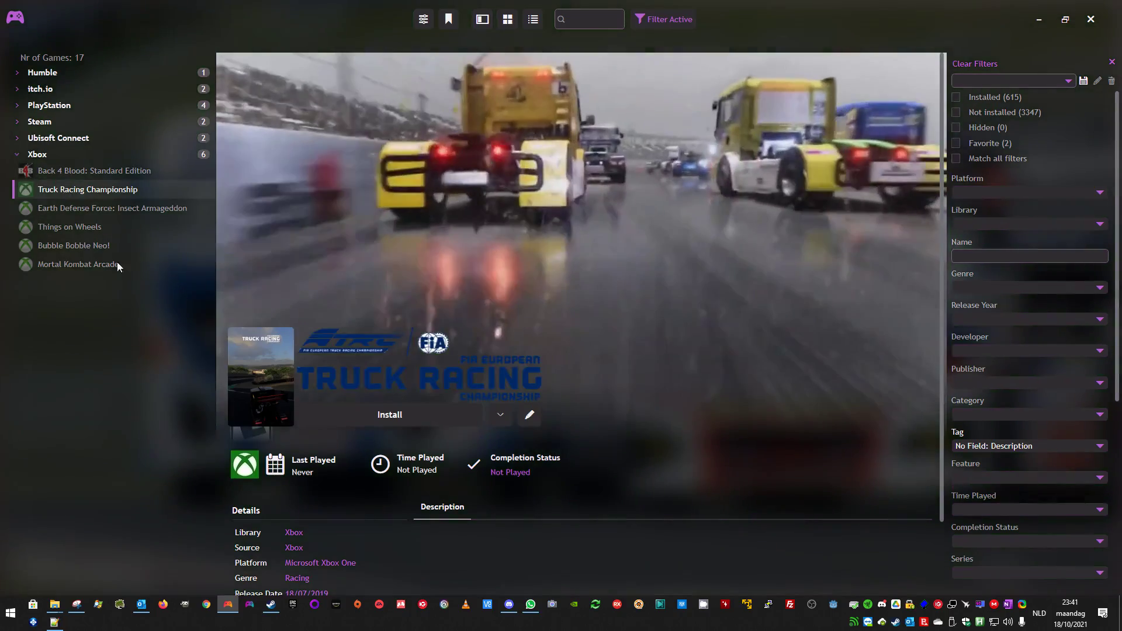
scroll(476, 530, "down", 3)
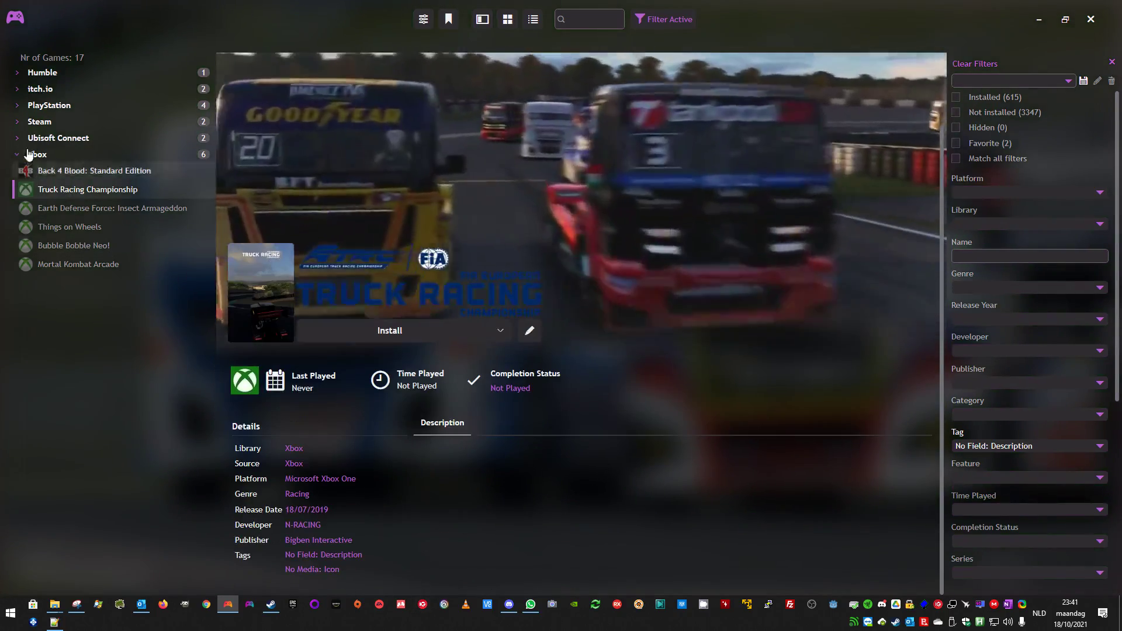
left_click(18, 122)
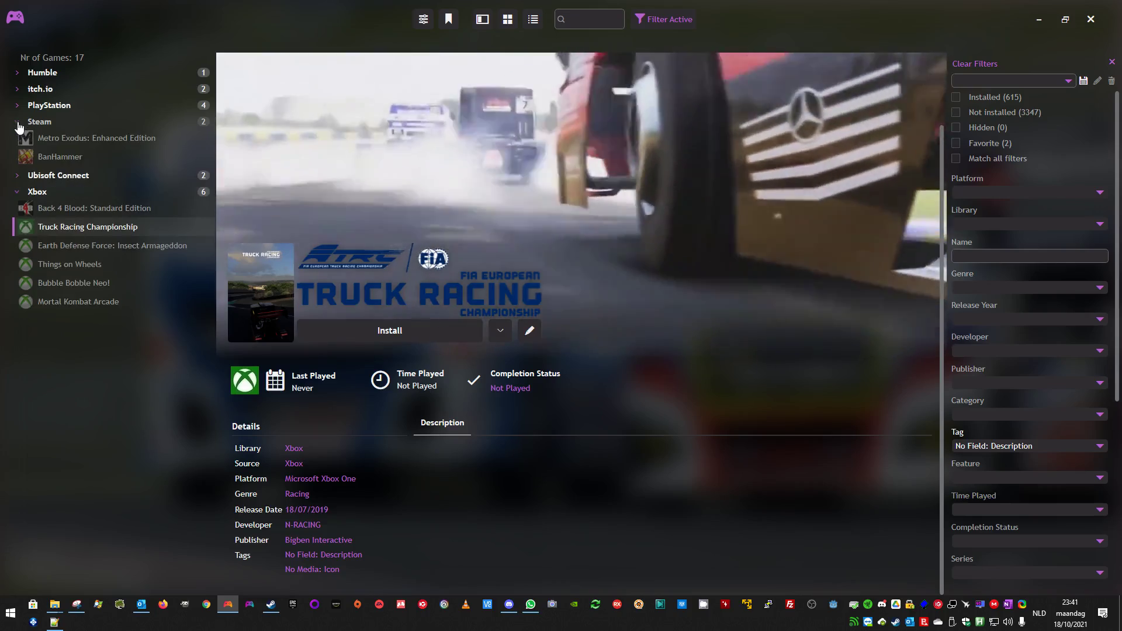
left_click(23, 175)
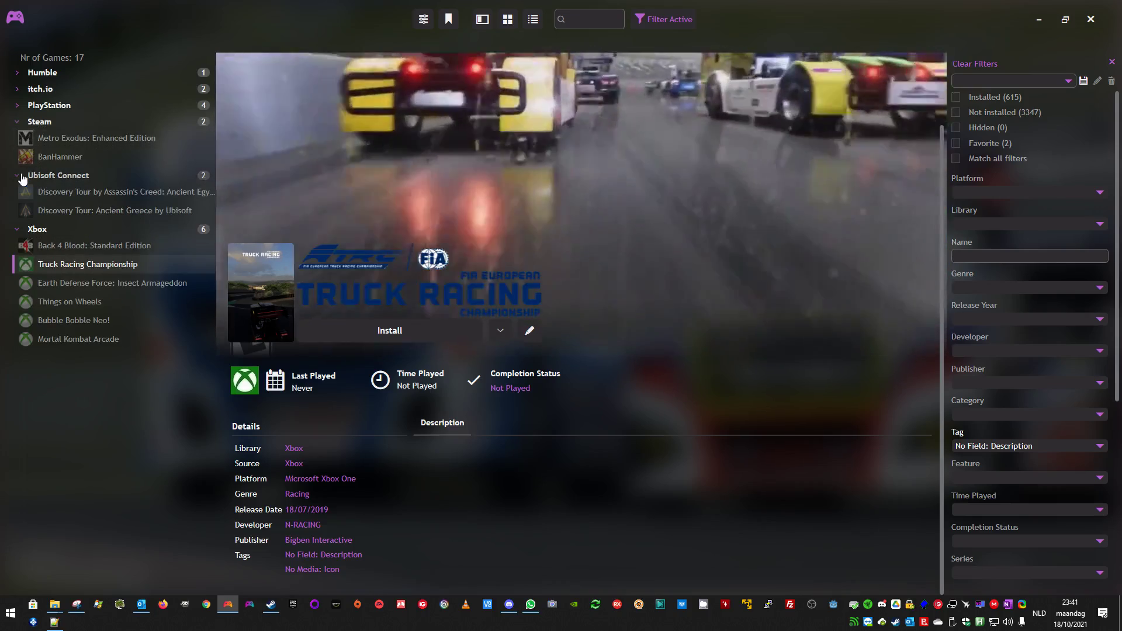
left_click(17, 108)
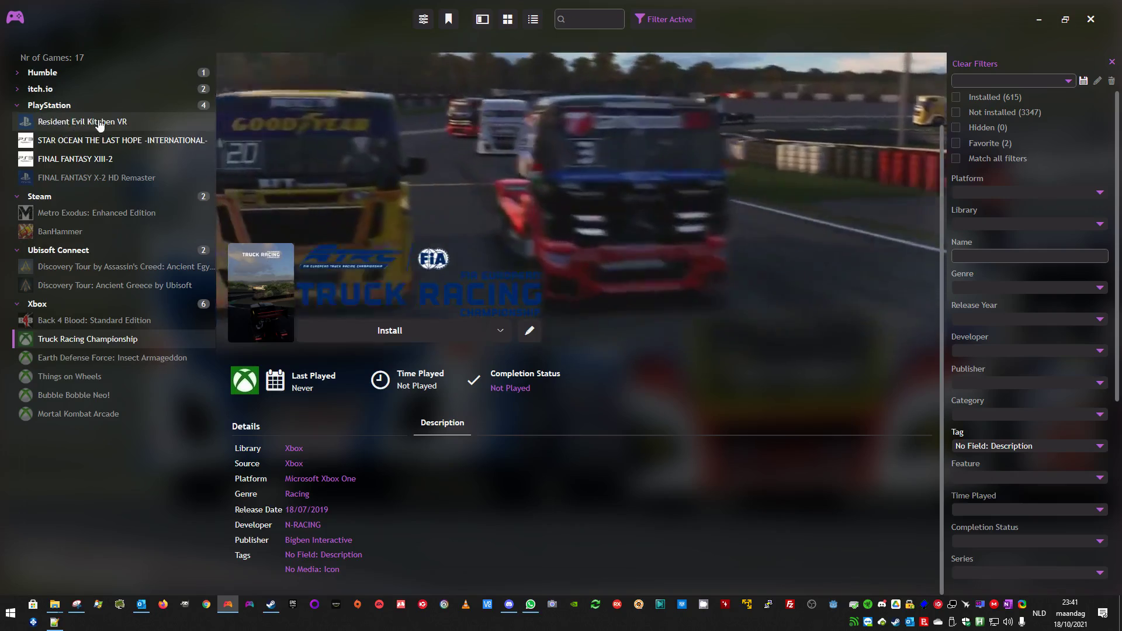
Open the PlayStation game STAR OCEAN THE LAST HOPE -INTERNATIONAL- for editing
left_click(70, 141)
right_click(100, 143)
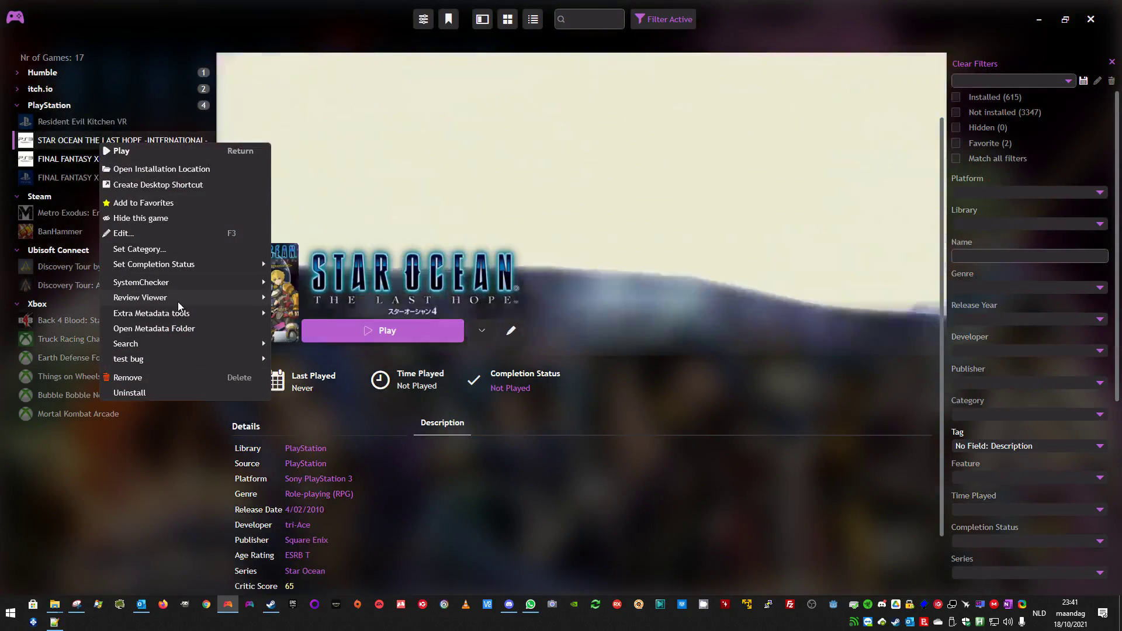
key("F3")
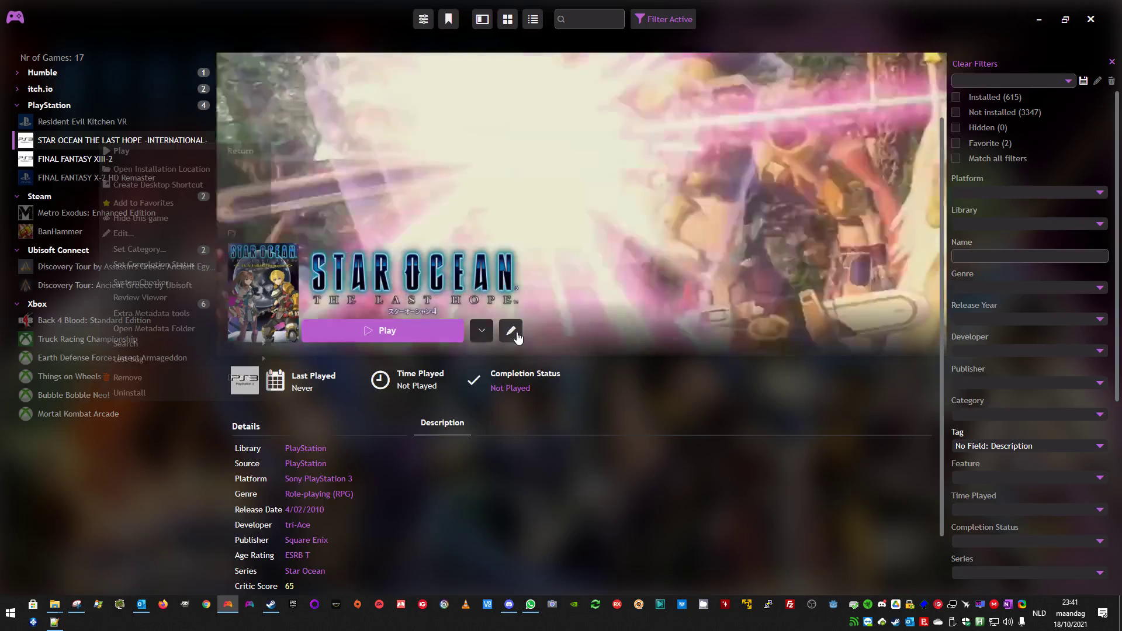
Import IGDB metadata from Star Ocean: The Last Hope International, taking the new name but keeping the current cover and background images
left_click(393, 529)
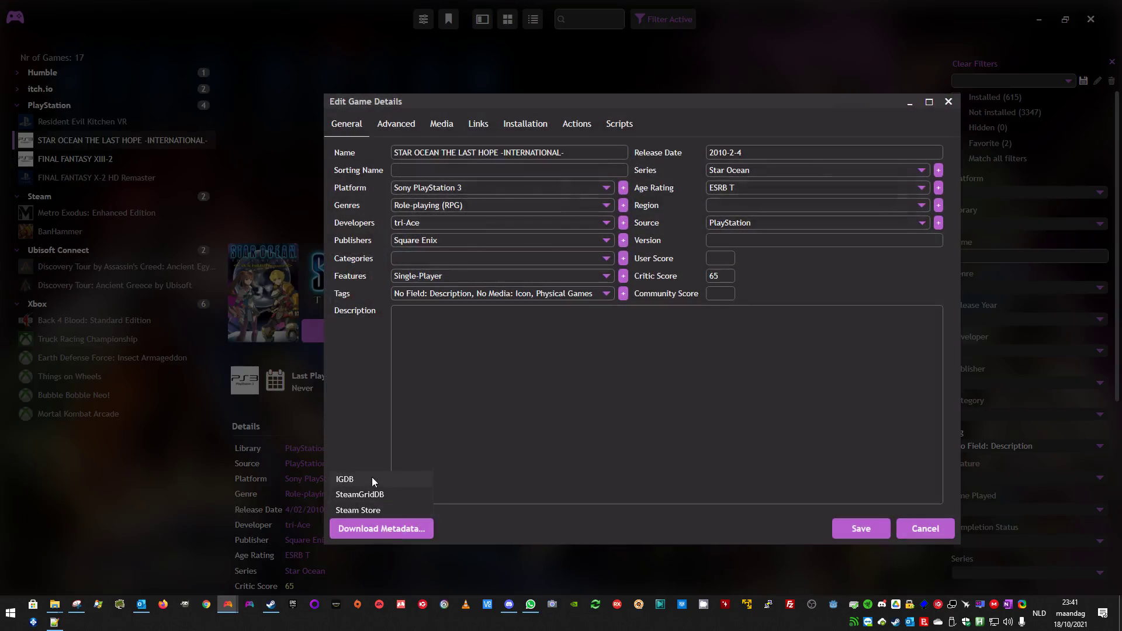
left_click(345, 480)
left_click(486, 156)
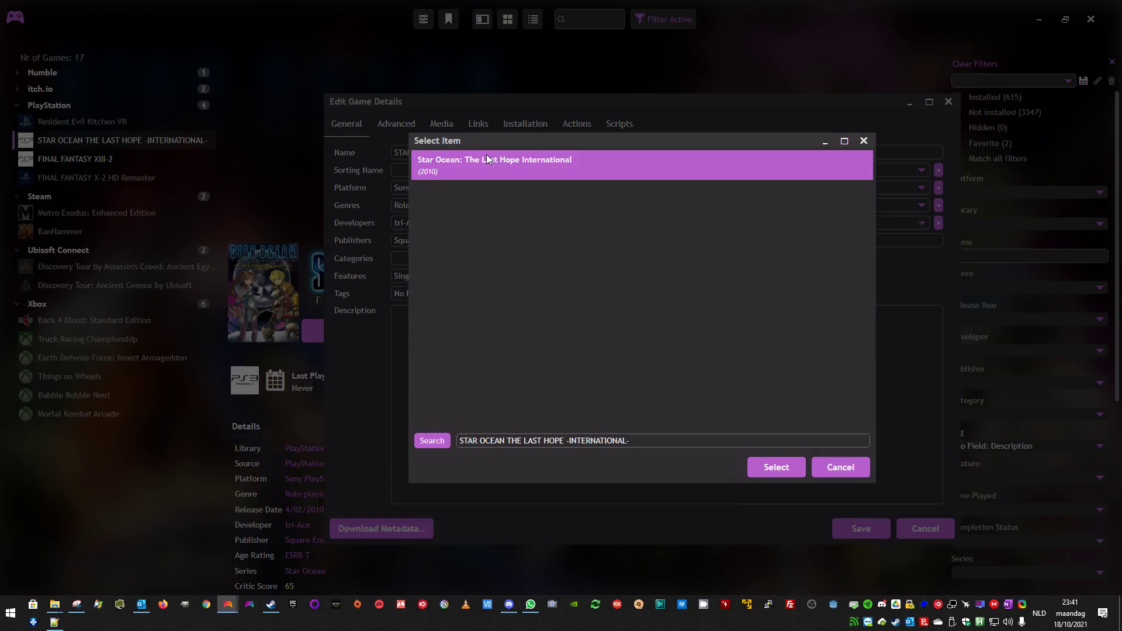
left_click(769, 468)
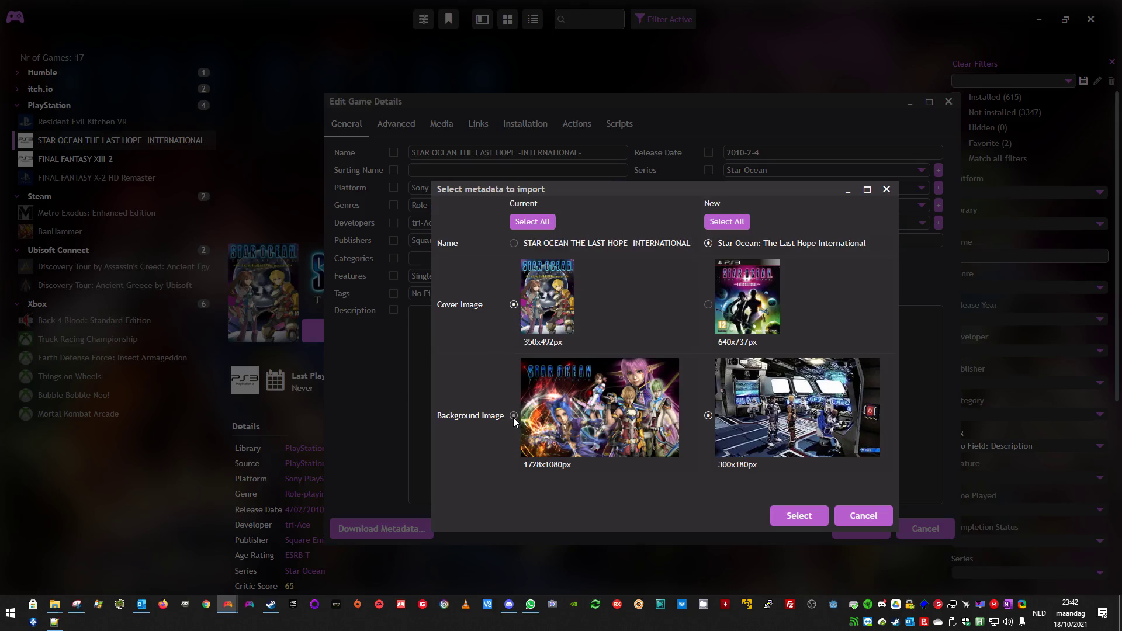
left_click(802, 514)
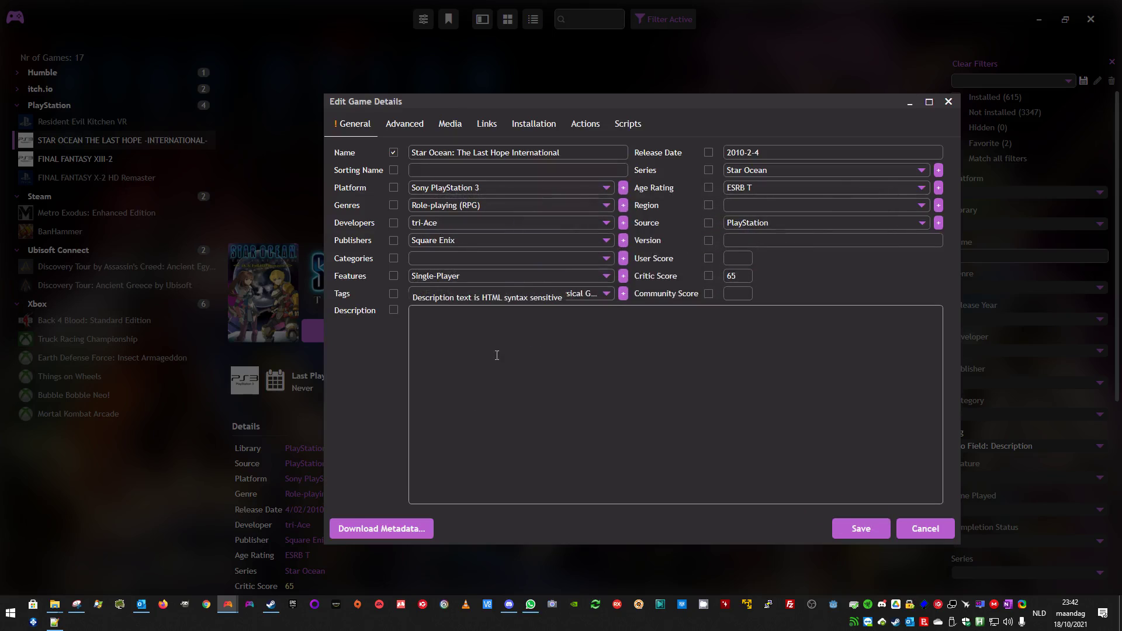
Download Steam Store metadata for the game, choosing the STAR OCEAN - THE LAST HOPE - 4K & Full HD Remaster match
left_click(396, 530)
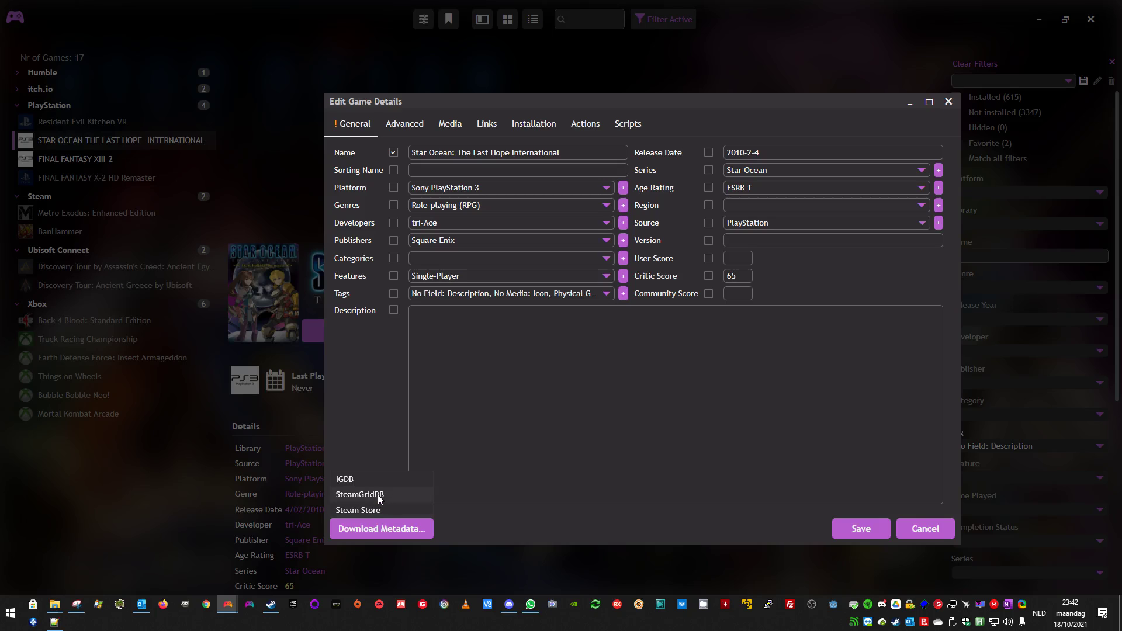
left_click(384, 509)
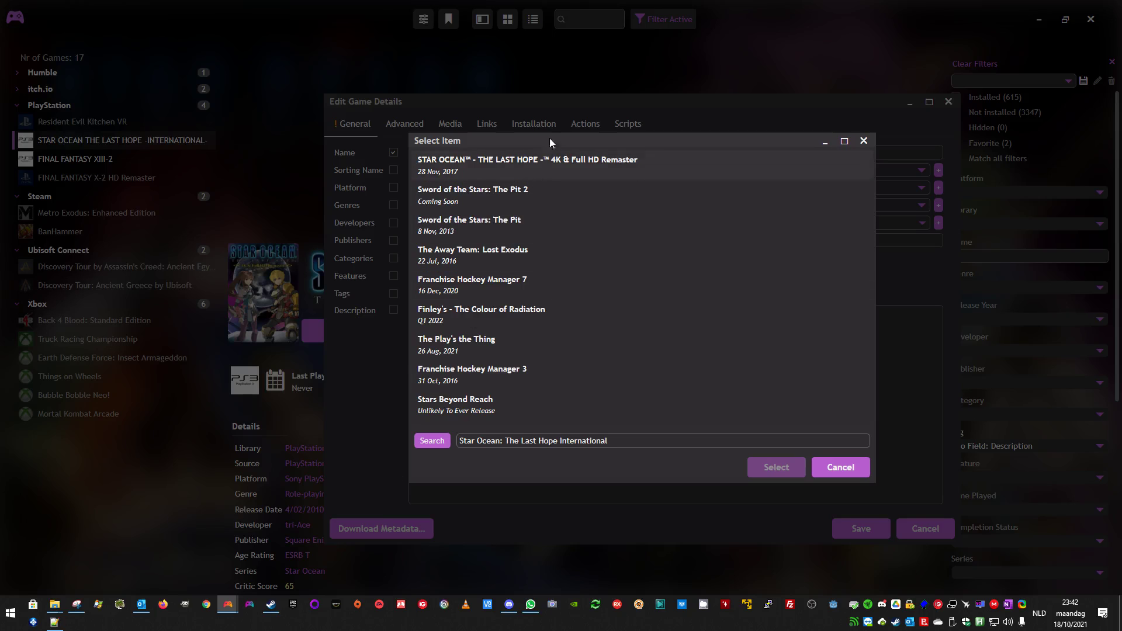
left_click_drag(552, 140, 570, 156)
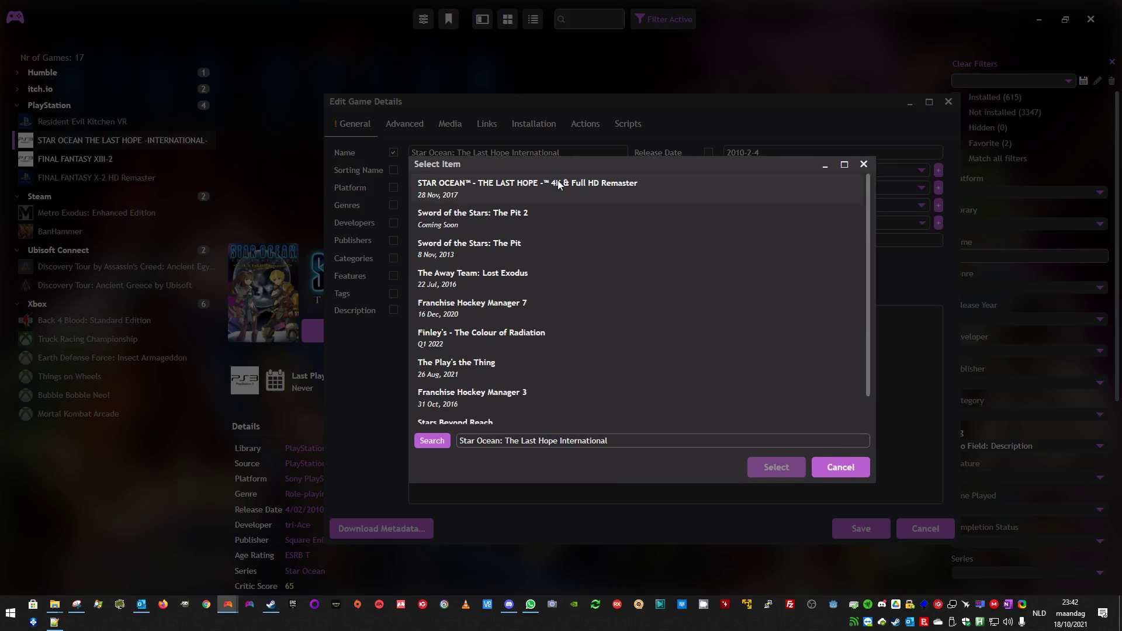
left_click(563, 198)
left_click(776, 467)
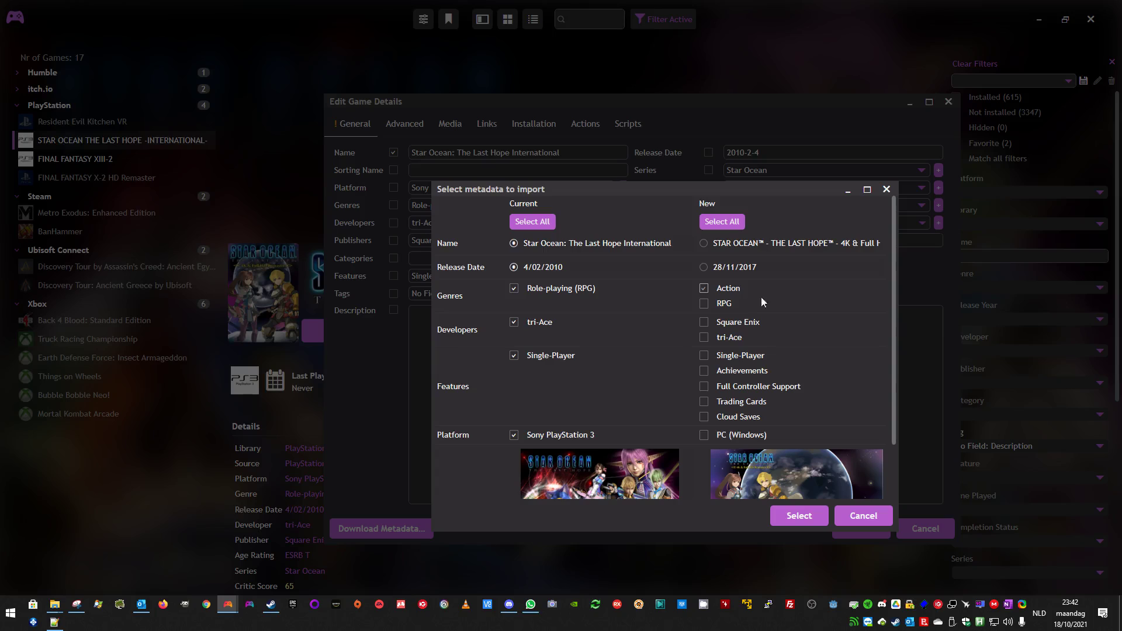
Import the Steam description and community score, keeping the current name, release date, genres, developer, features, platform and background, and save the game
scroll(761, 334, "down", 2)
left_click(764, 335)
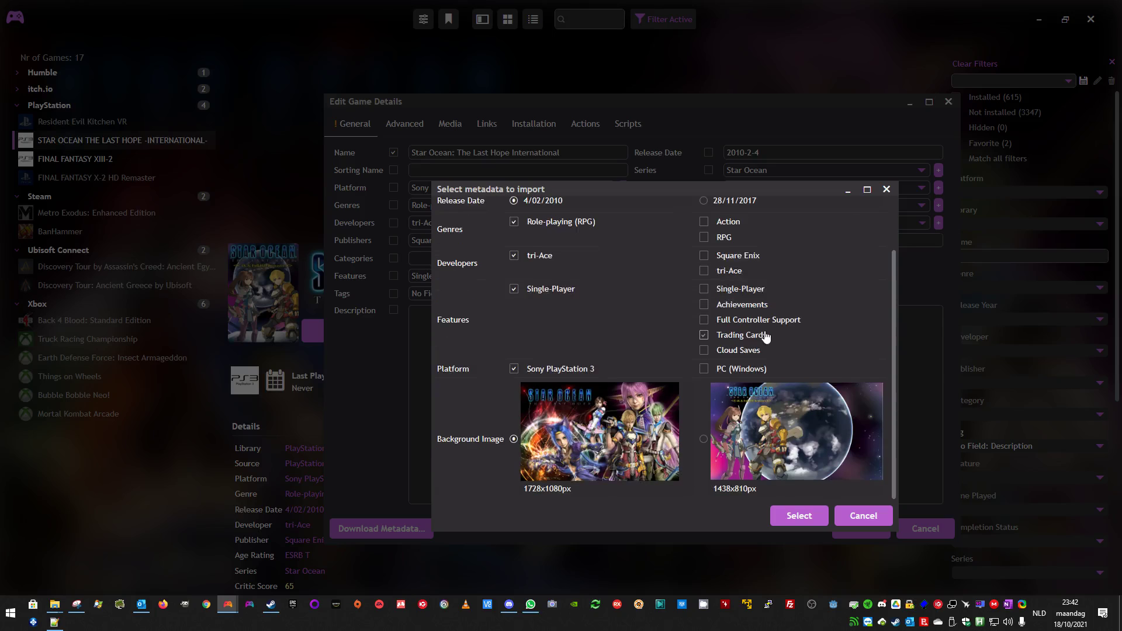
left_click(765, 335)
scroll(760, 338, "up", 2)
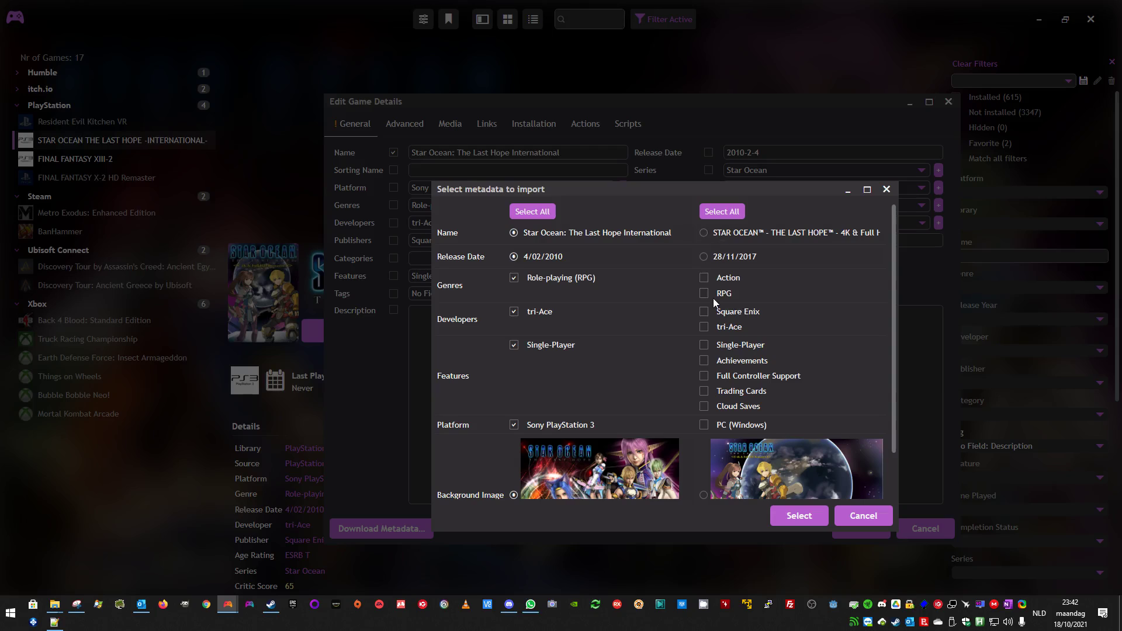
scroll(713, 298, "down", 2)
left_click(730, 319)
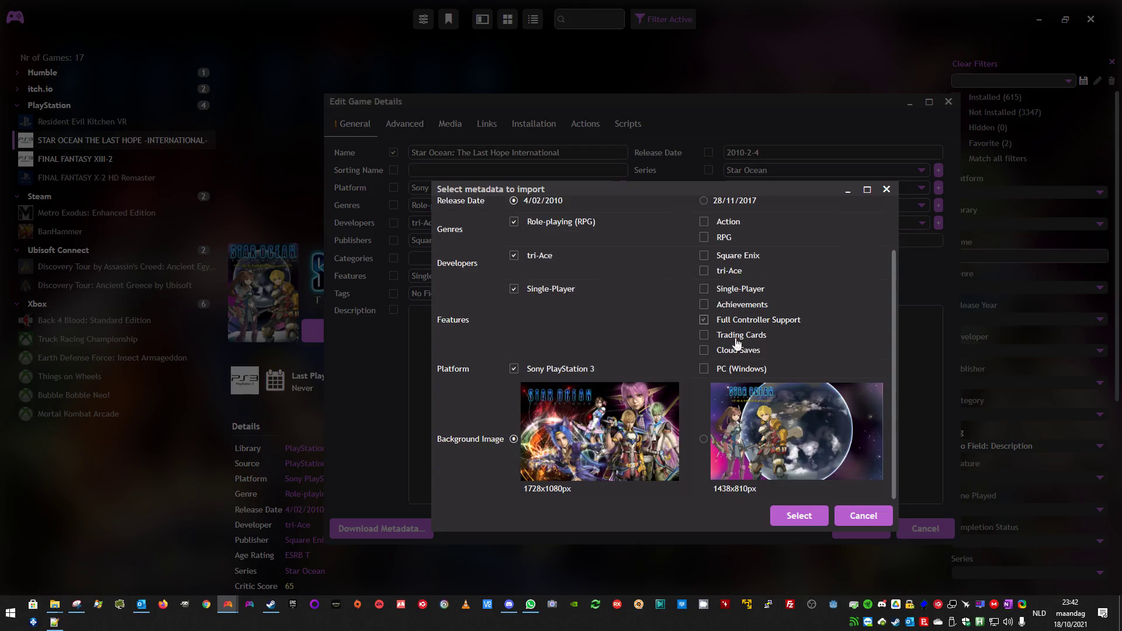
left_click(799, 517)
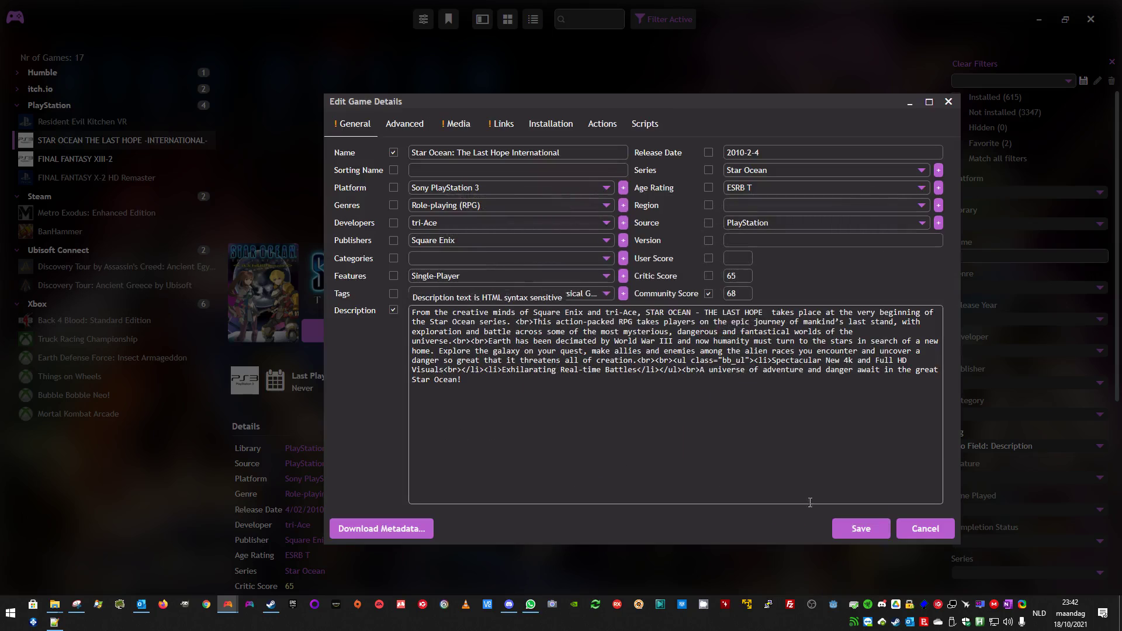
left_click(848, 529)
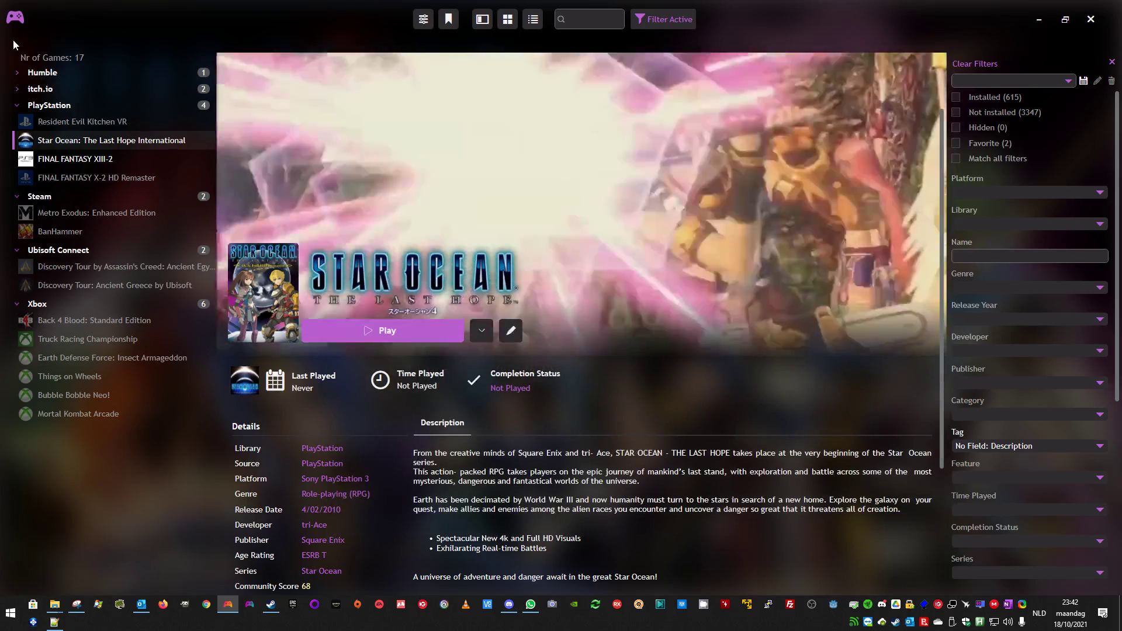
Rerun the Fields Tagger missing-field tagging on the Description field for all games in the database
left_click(15, 17)
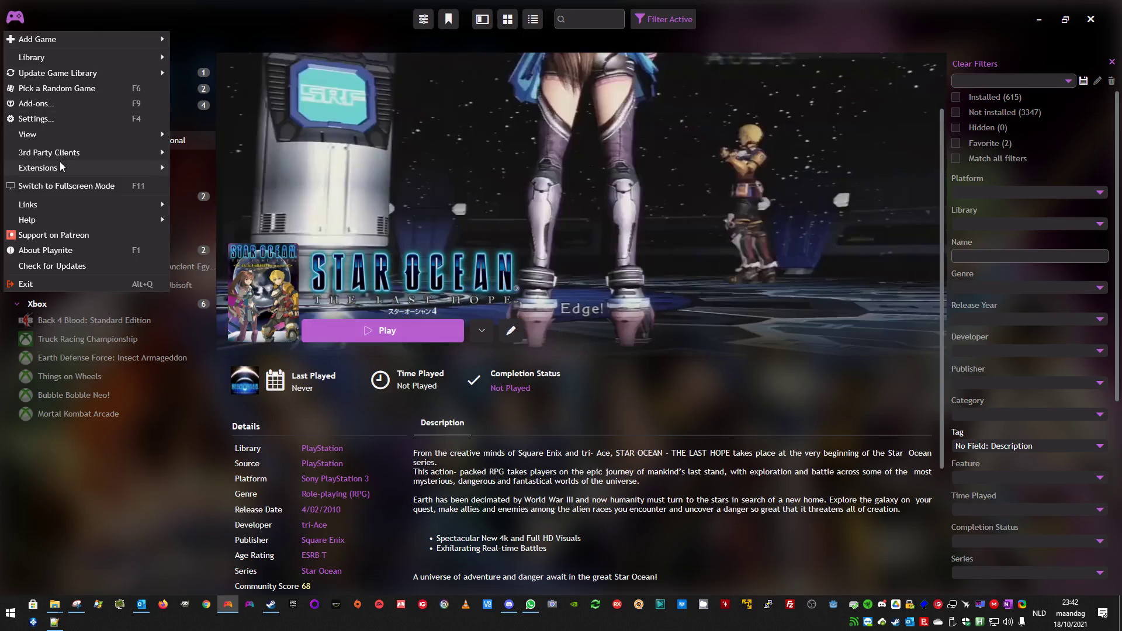
mouse_move(61, 166)
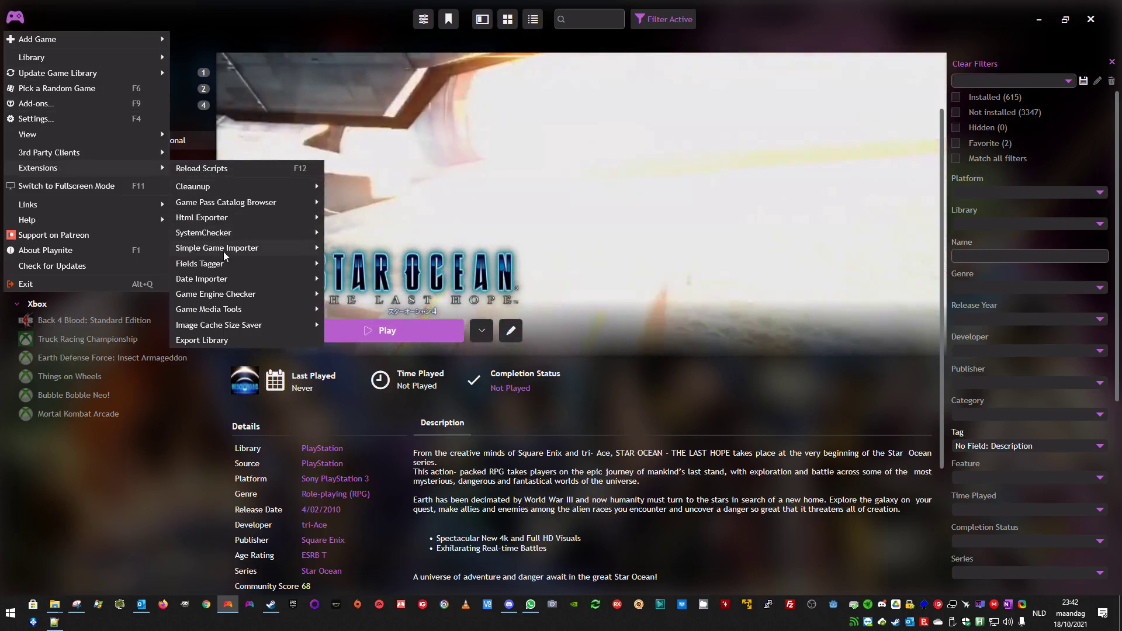
mouse_move(224, 264)
left_click(363, 264)
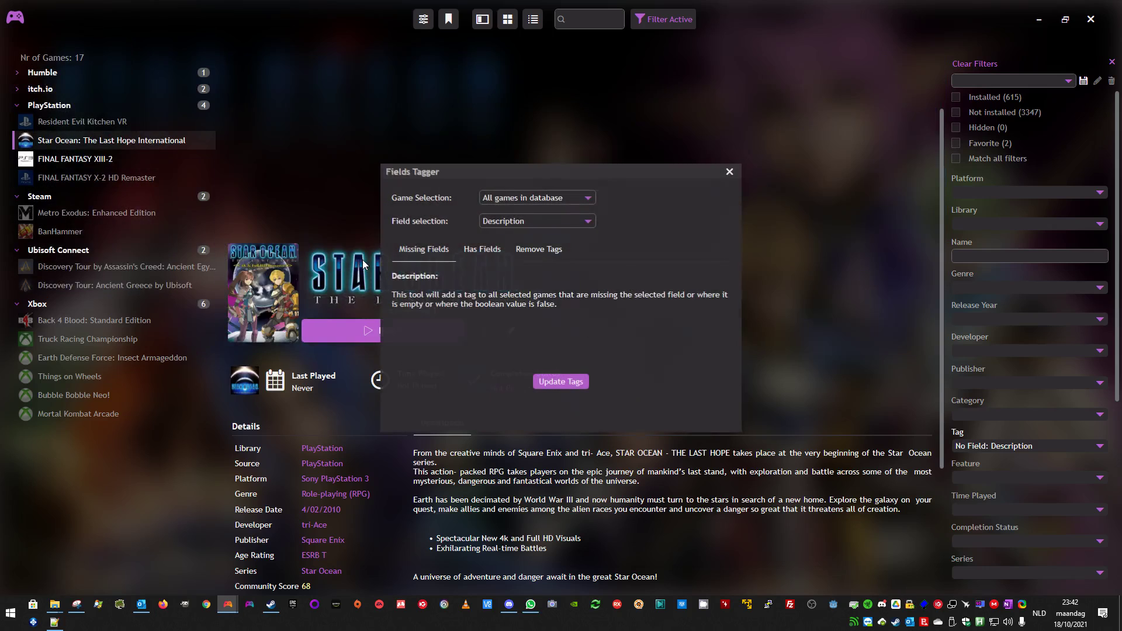
left_click(569, 384)
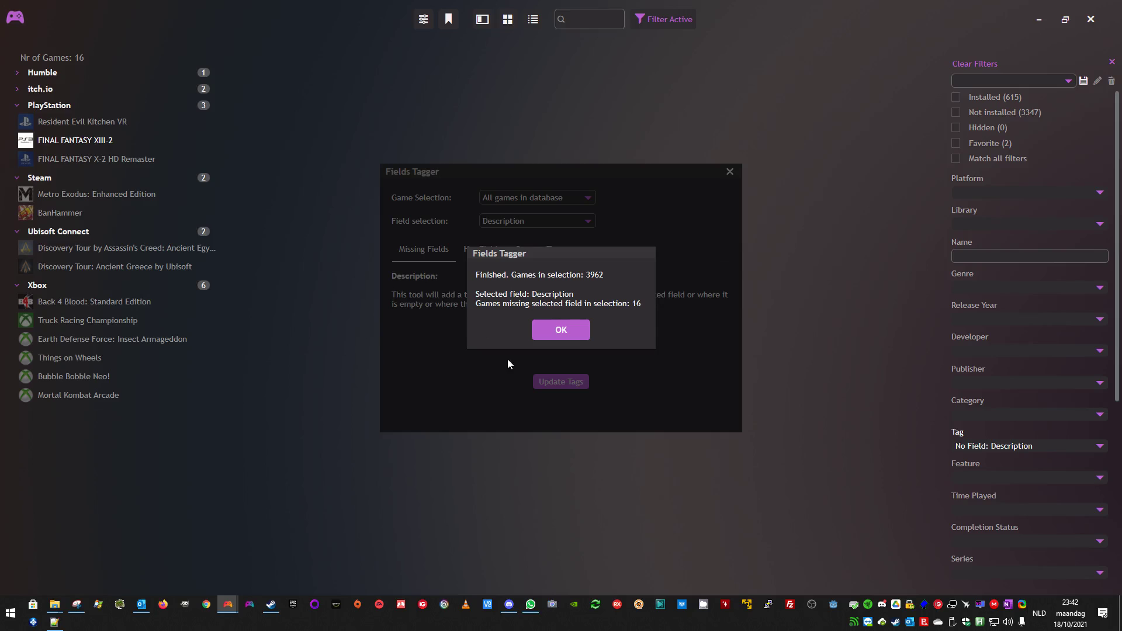
left_click(562, 330)
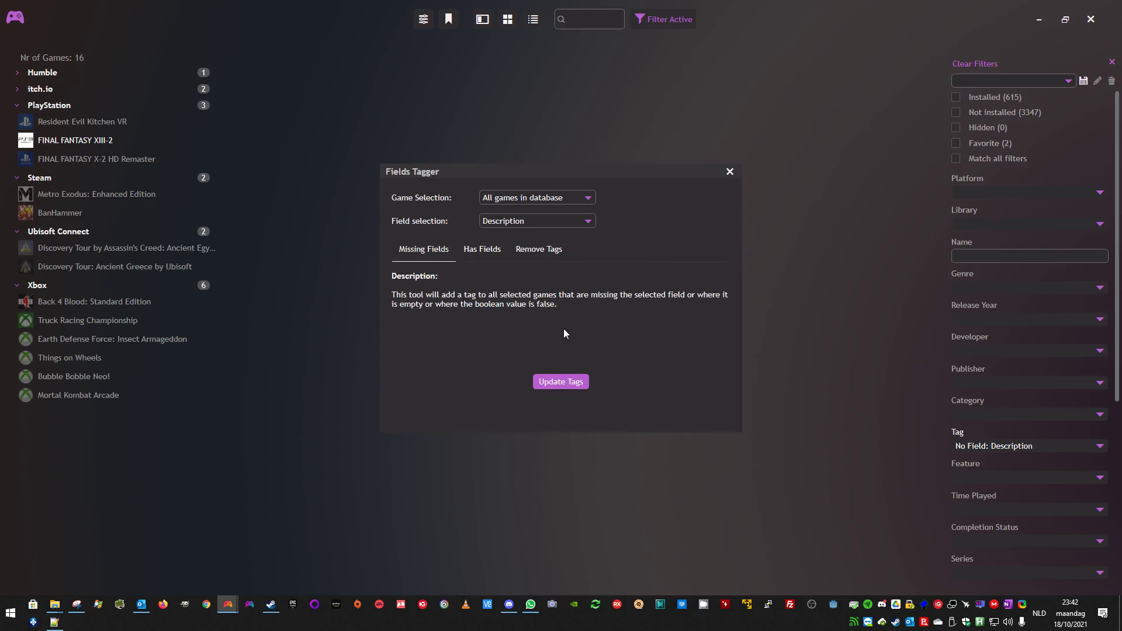
Tag all games in the database that have the Notes field filled in, then close the Fields Tagger
left_click(546, 223)
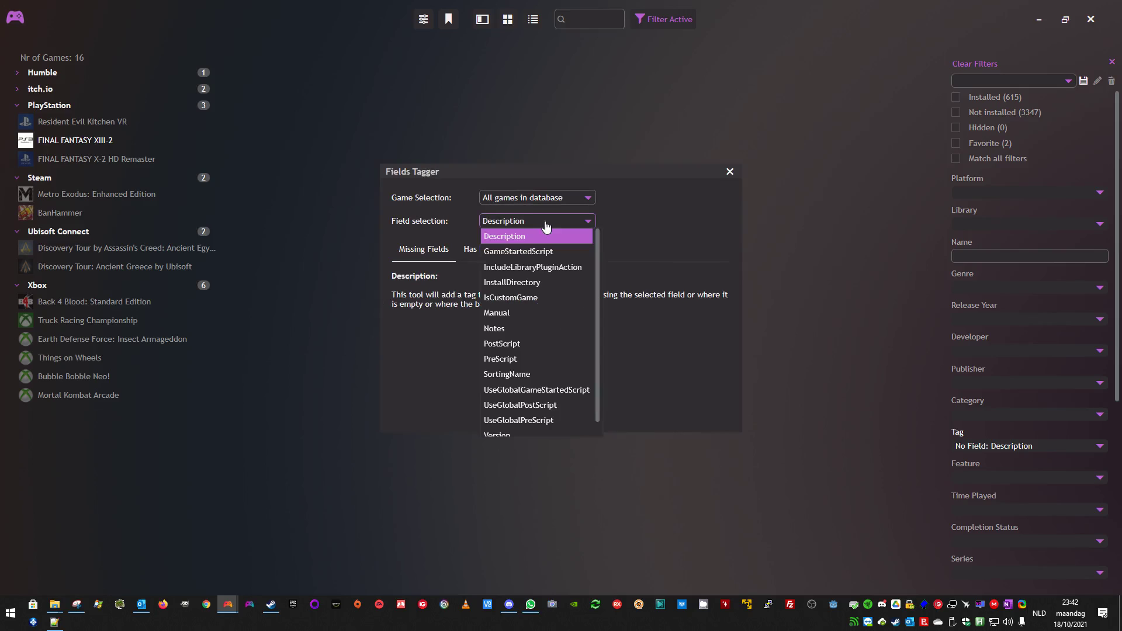
left_click(522, 333)
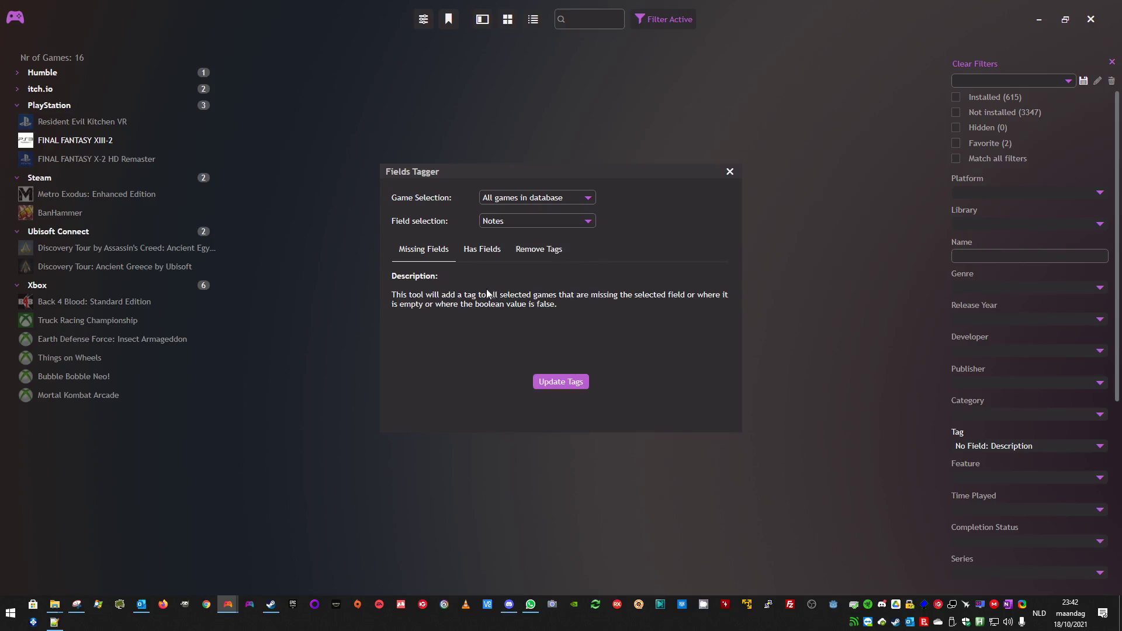
left_click(477, 255)
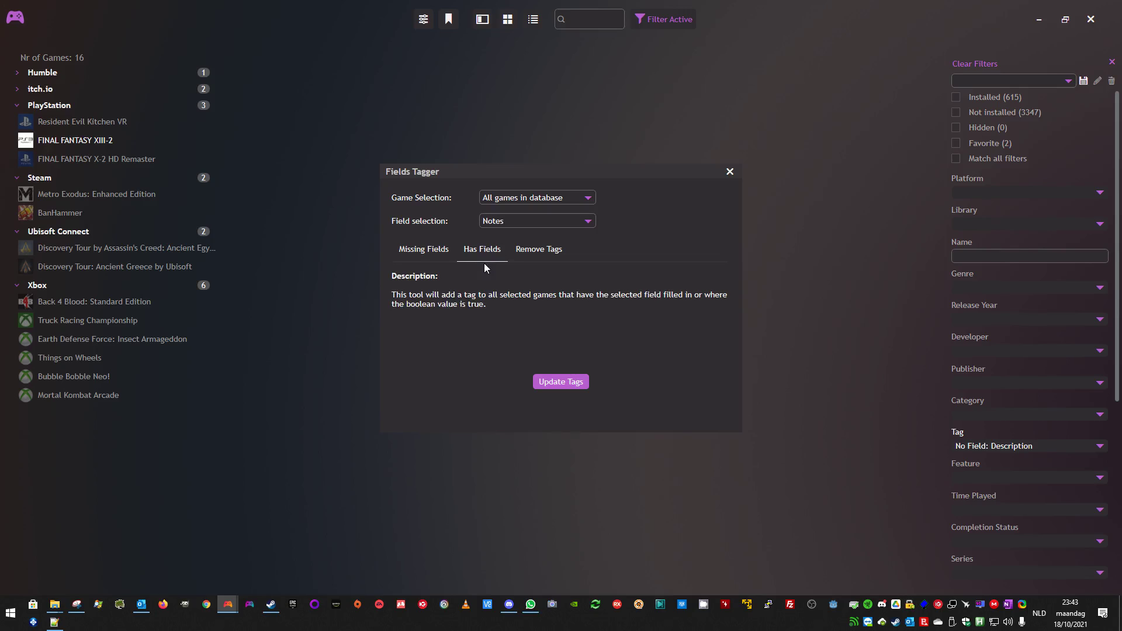
left_click(558, 384)
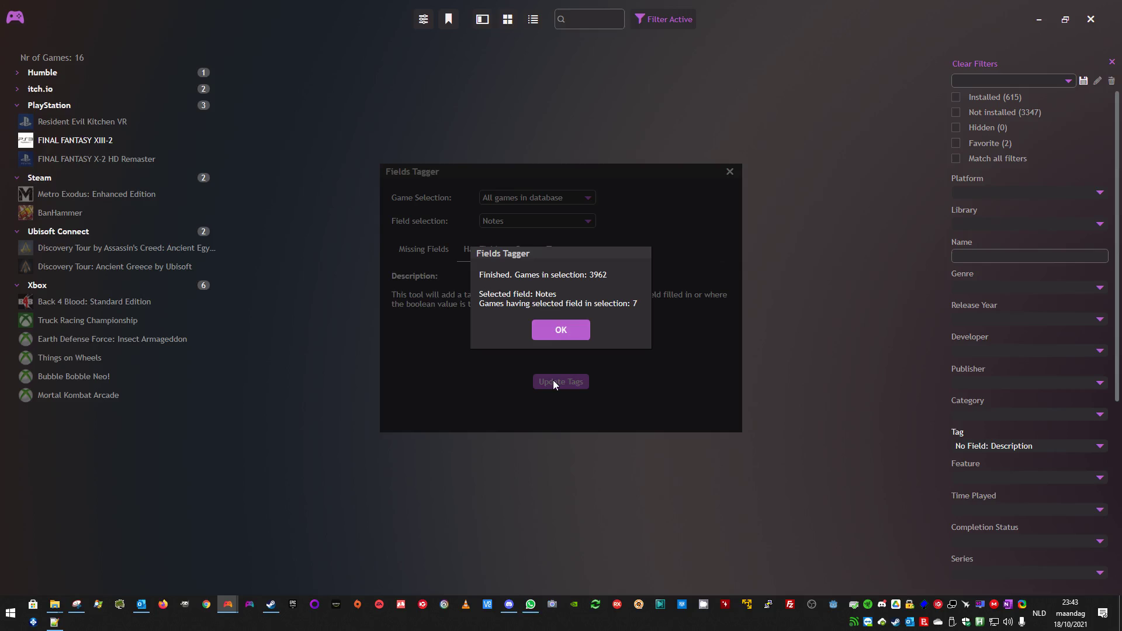
left_click(587, 329)
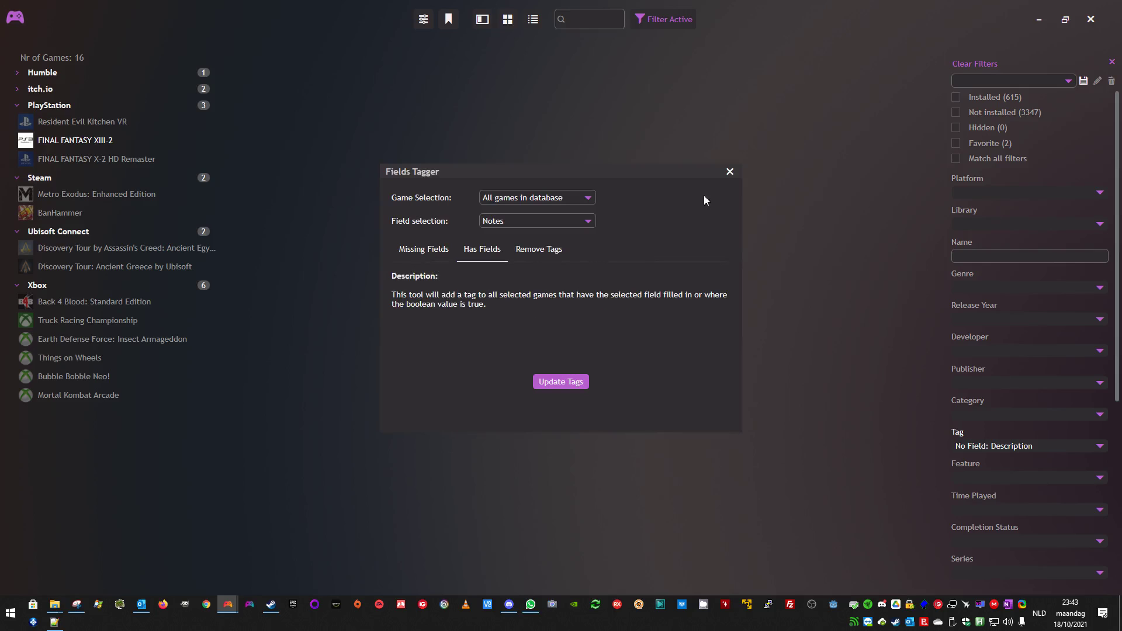
left_click(731, 171)
Filter the library by only the Has Field: Notes tag and view the notes of the Steam game Venture Kid
left_click(1101, 447)
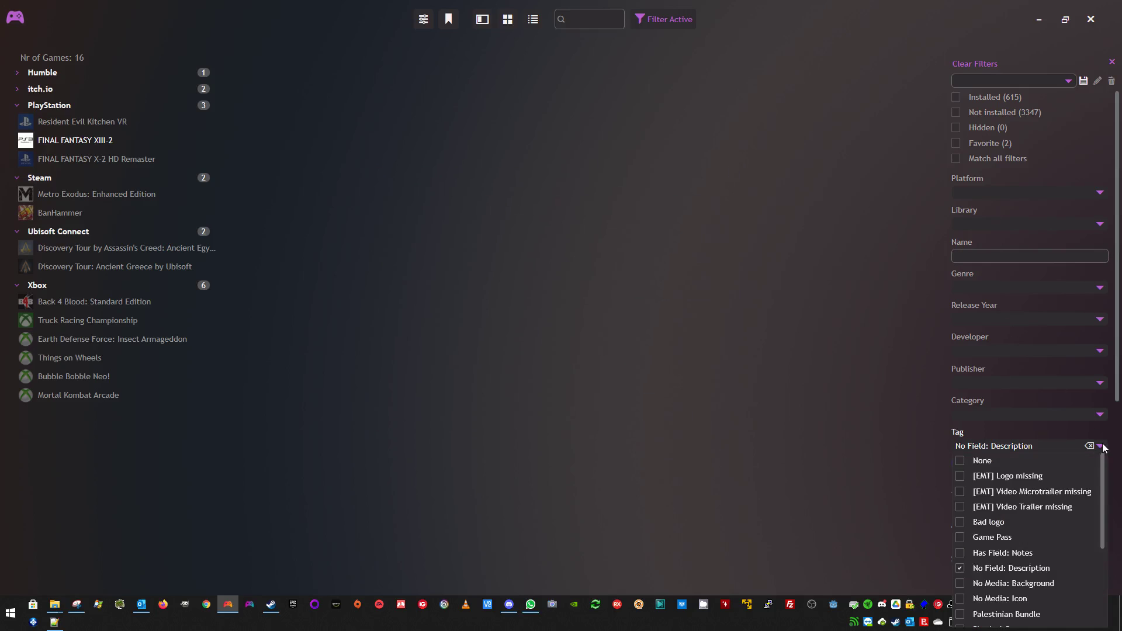
left_click(997, 570)
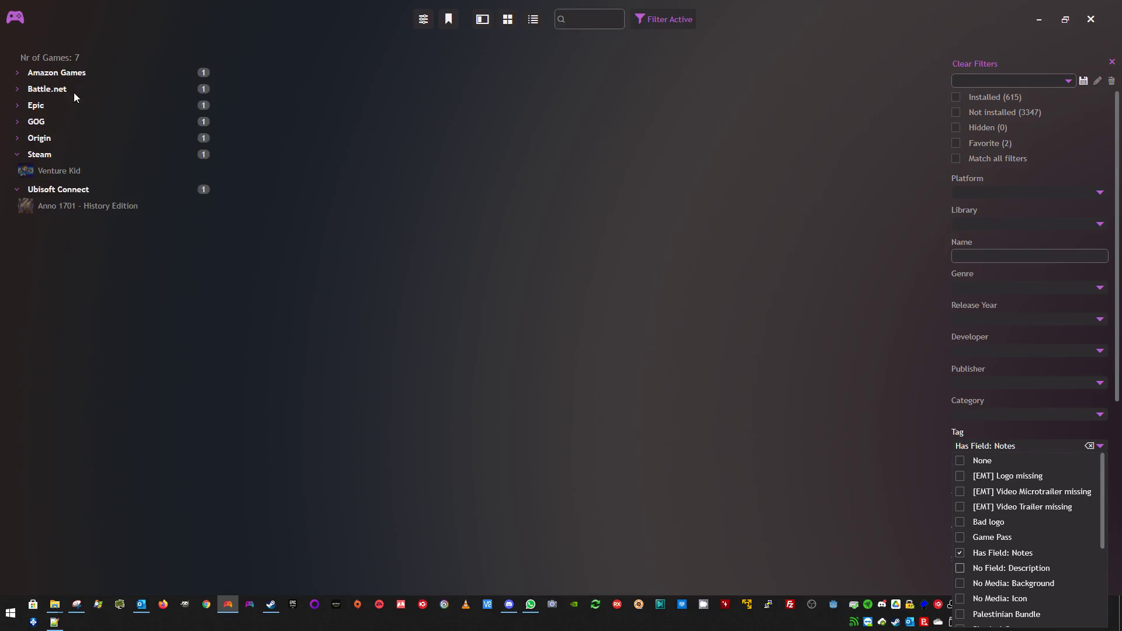
left_click(18, 155)
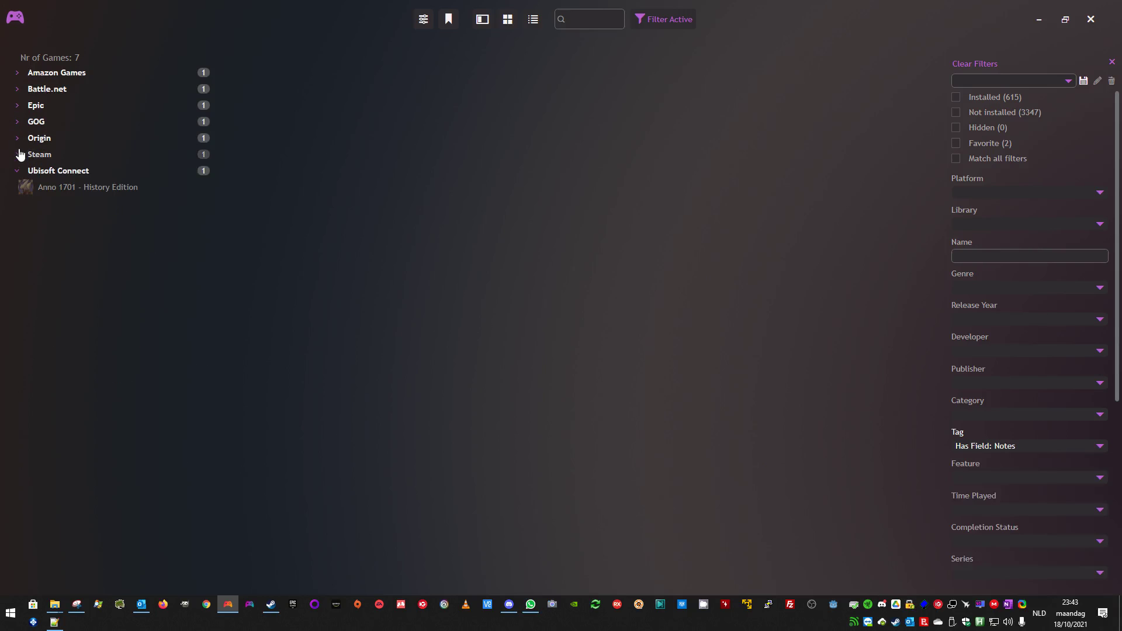
left_click(18, 155)
left_click(23, 170)
left_click(481, 422)
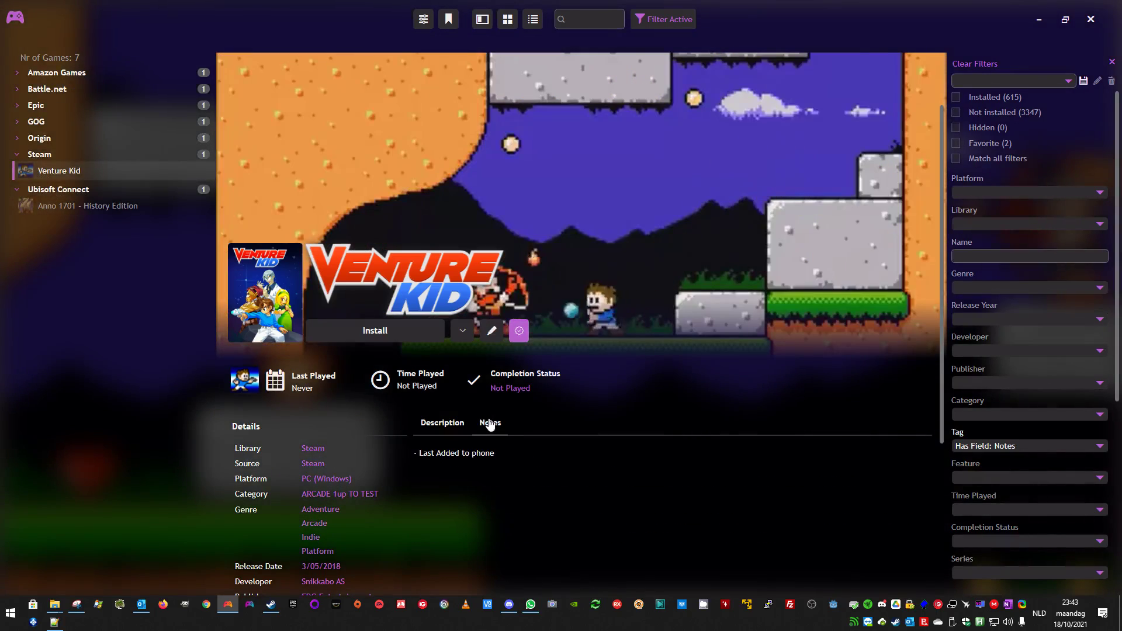
View the notes of Brigador: Up-Armored Edition, Tropico 5, Call of Duty: Black Ops 4 and Sheltered
left_click(35, 122)
left_click(37, 138)
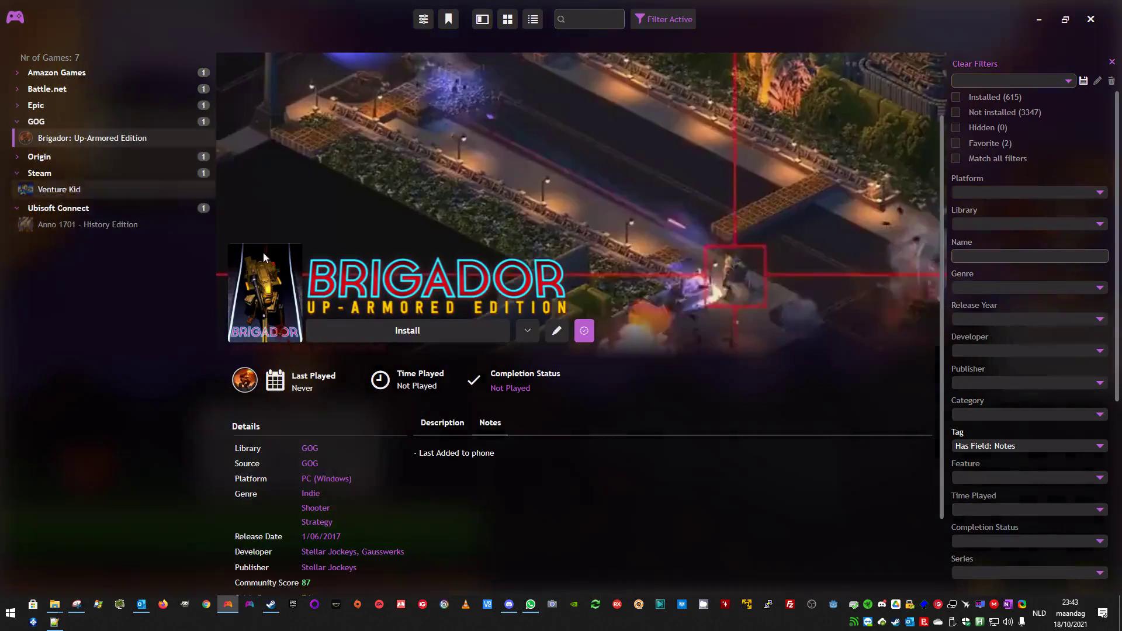
left_click(26, 111)
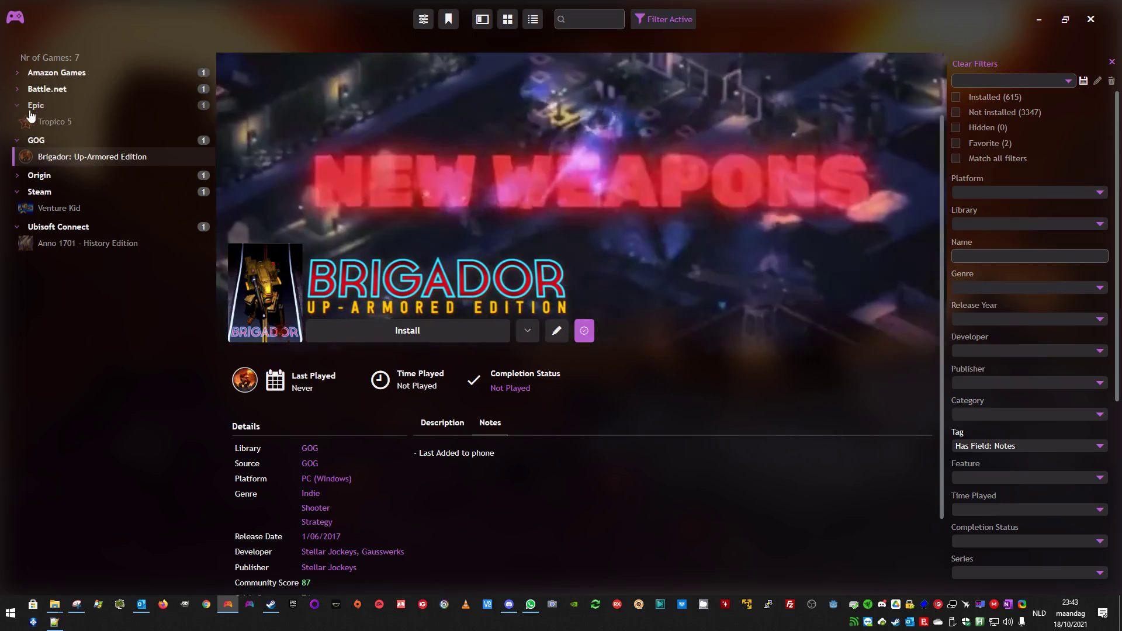
left_click(41, 122)
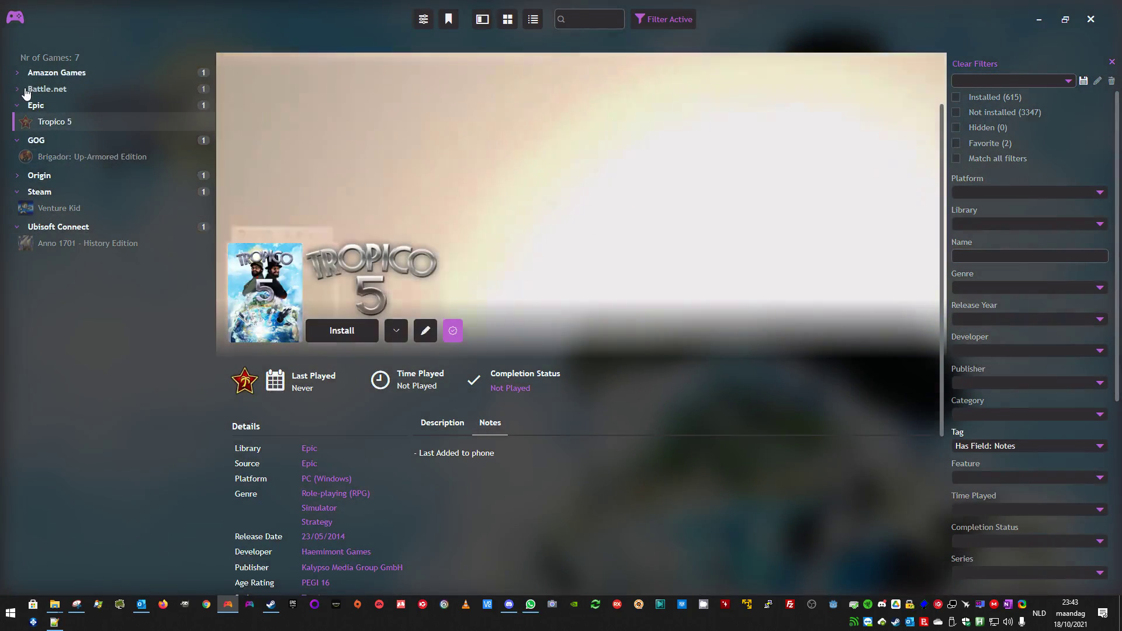
left_click(37, 90)
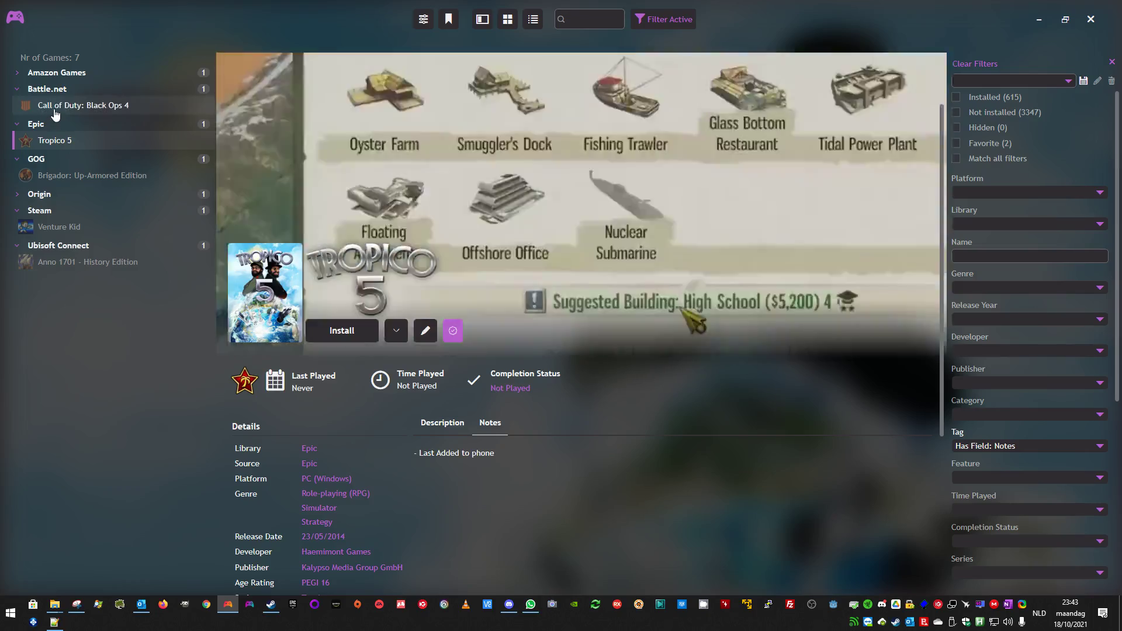
left_click(46, 105)
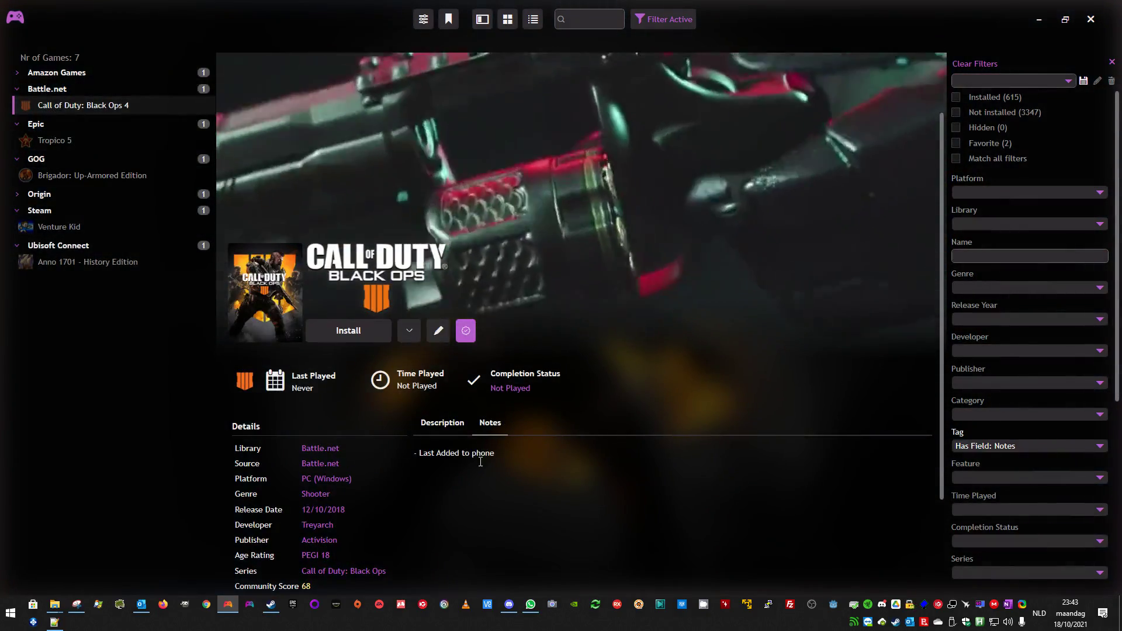
left_click(21, 74)
left_click(49, 91)
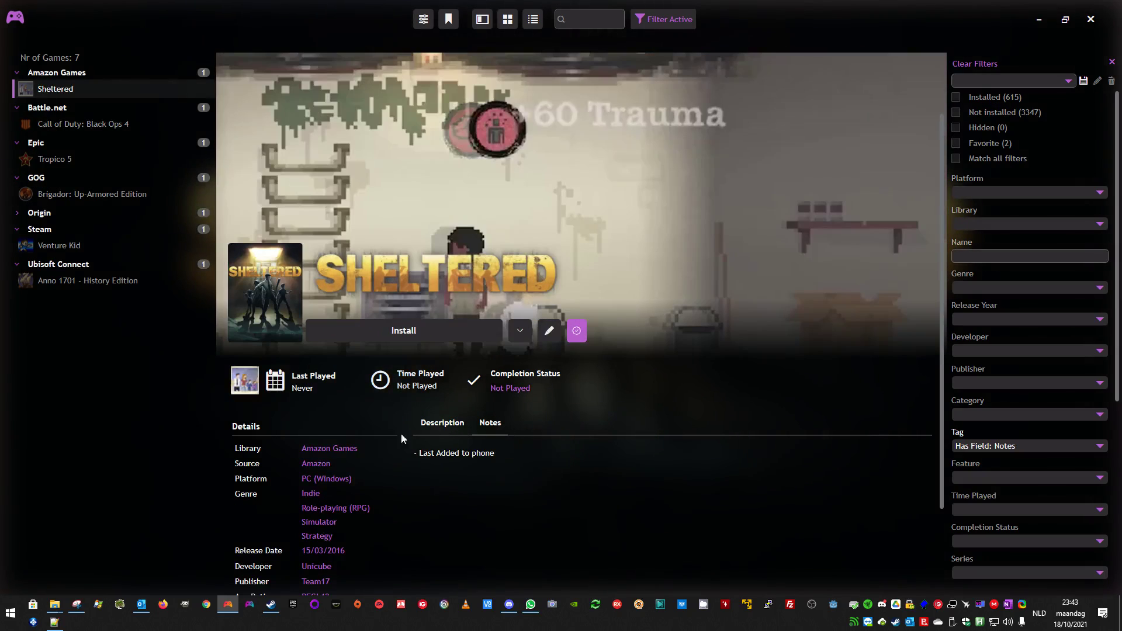
left_click(16, 17)
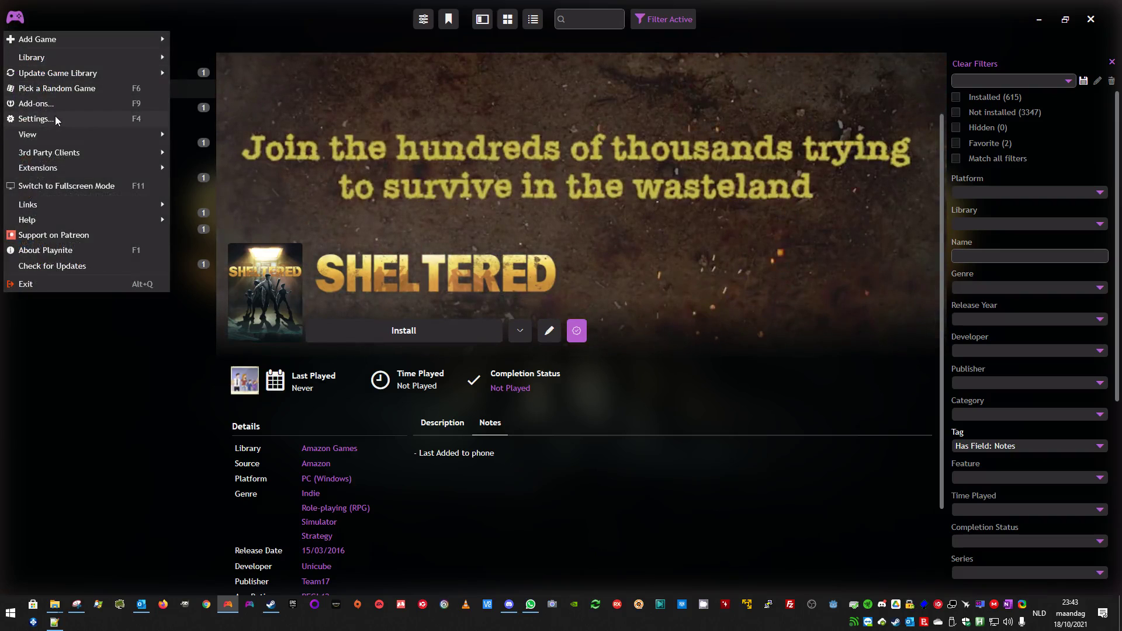
left_click(55, 119)
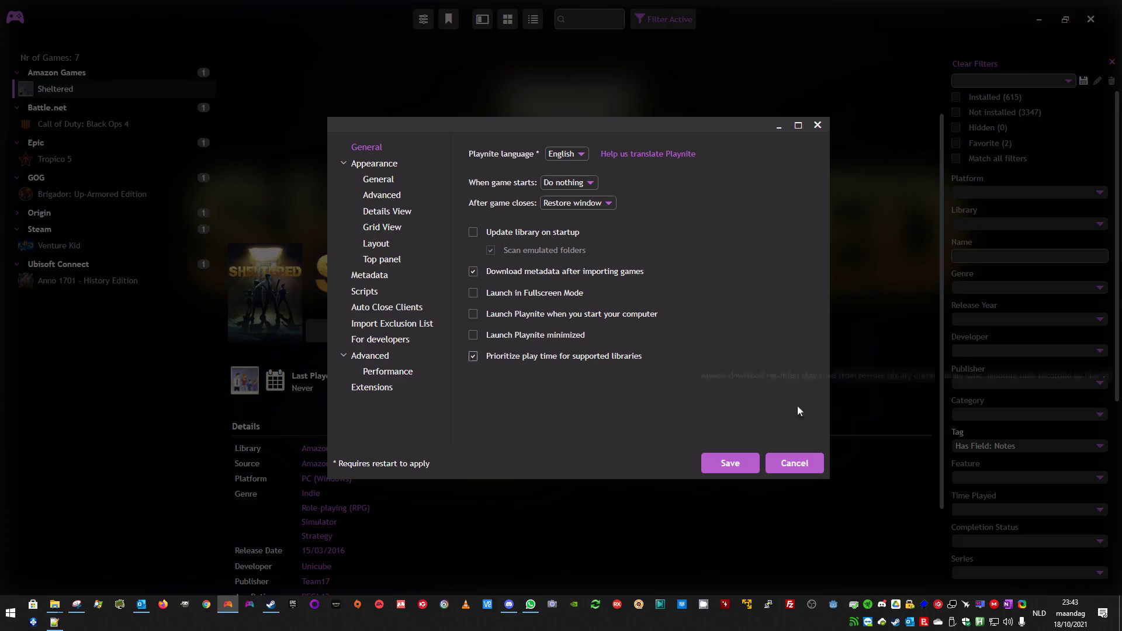
left_click(802, 464)
Use the Fields Tagger to tag all games in the database that have the Manual field filled in, then close it
left_click(15, 19)
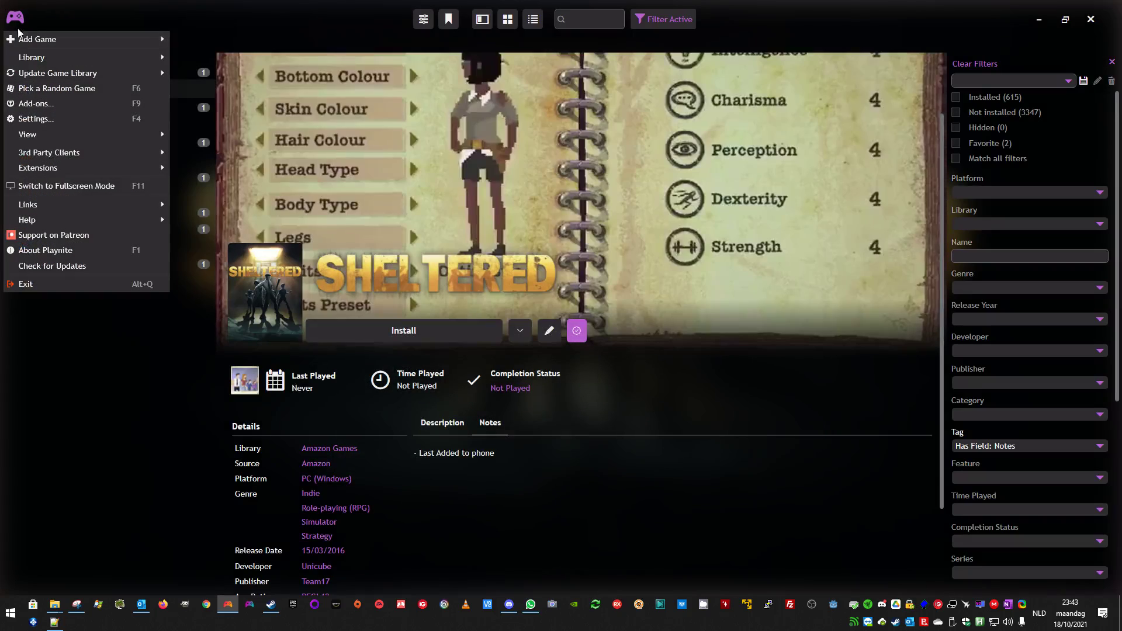
mouse_move(88, 168)
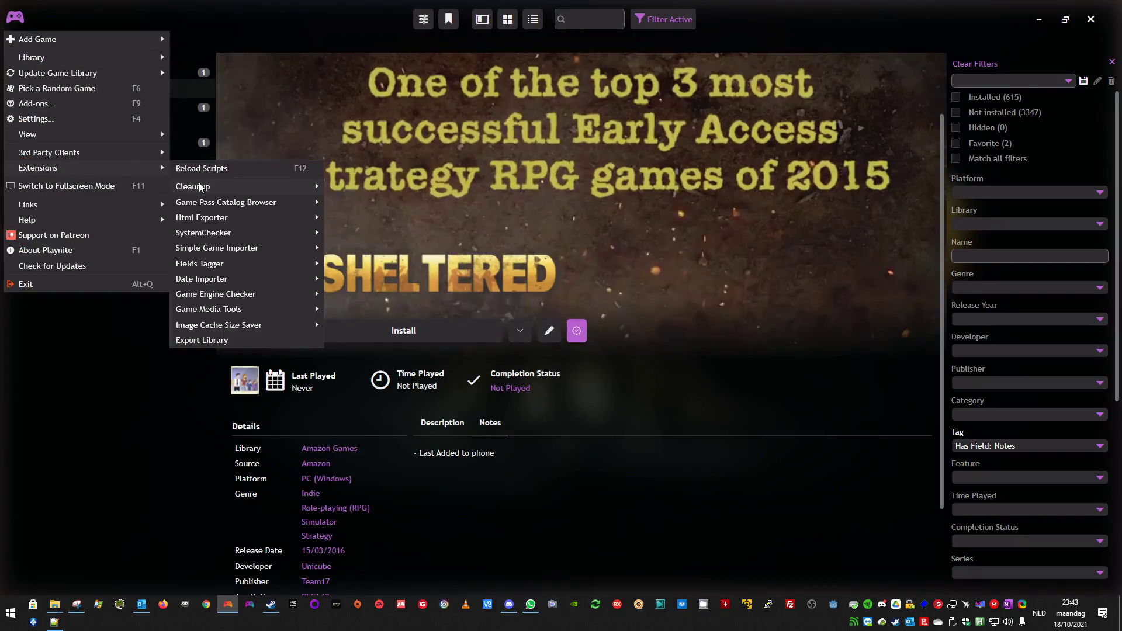
mouse_move(304, 263)
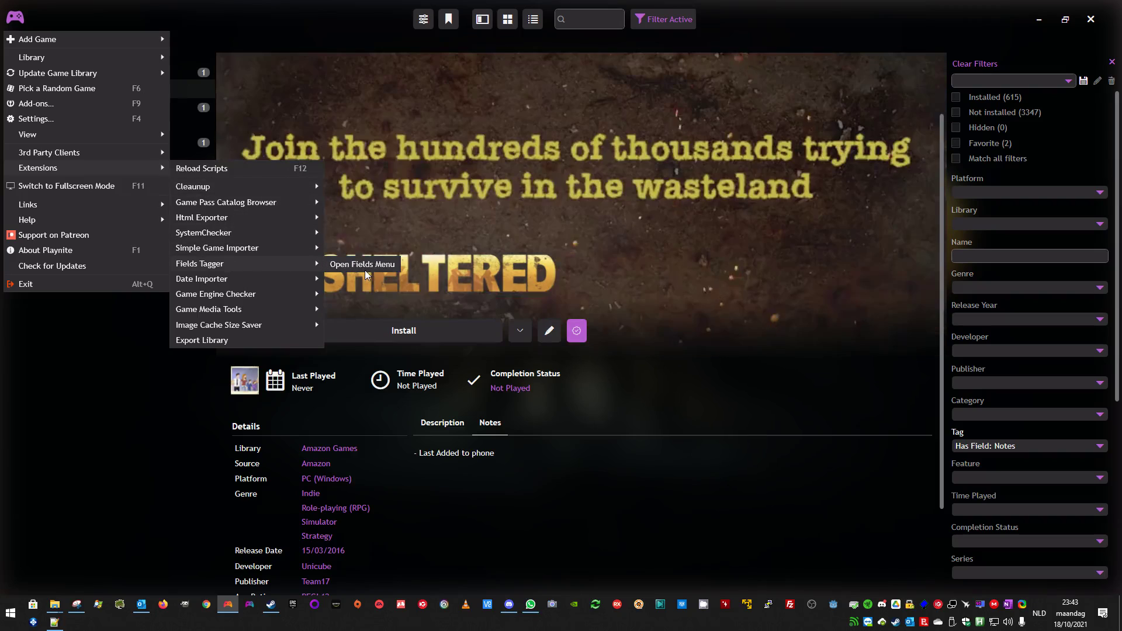
left_click(366, 269)
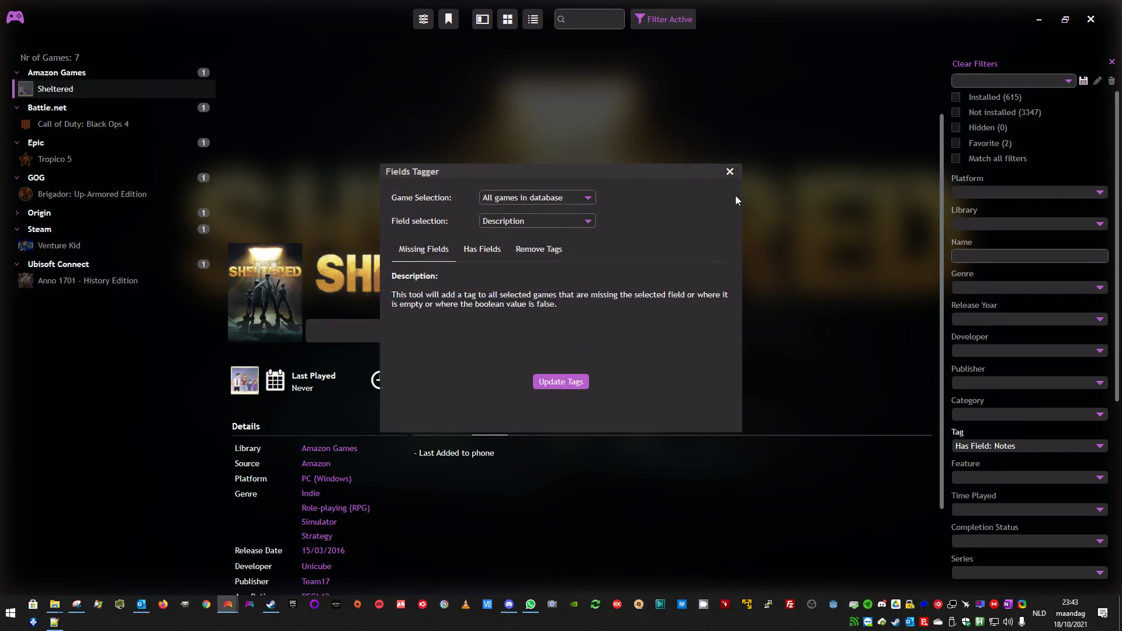
left_click(592, 221)
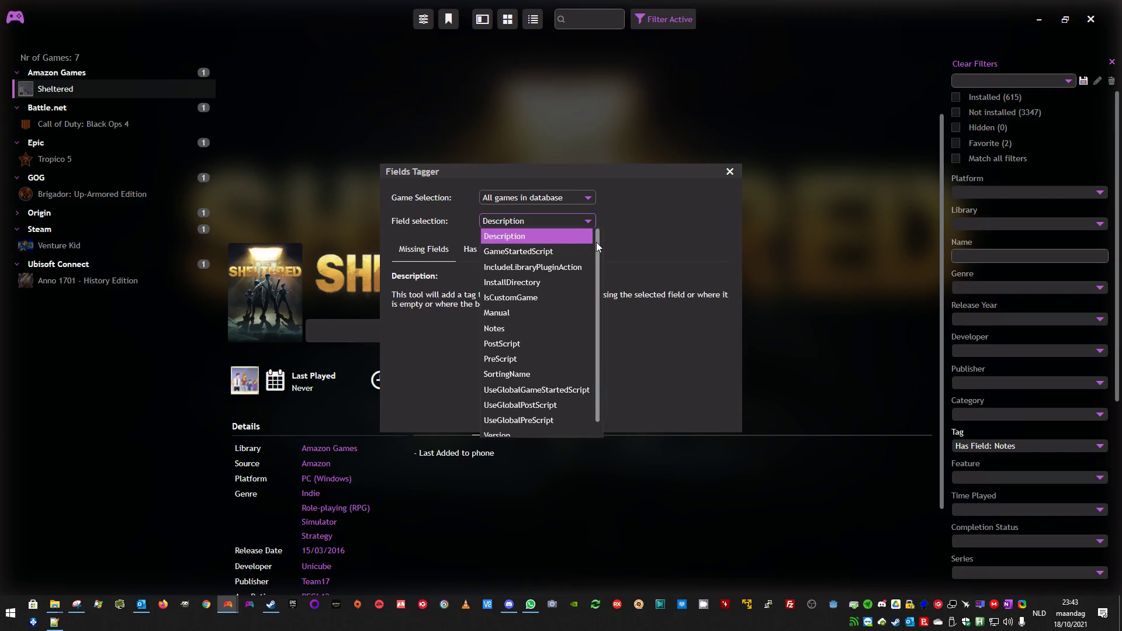
mouse_move(598, 242)
left_mouse_down()
mouse_move(592, 322)
mouse_move(607, 238)
left_mouse_up()
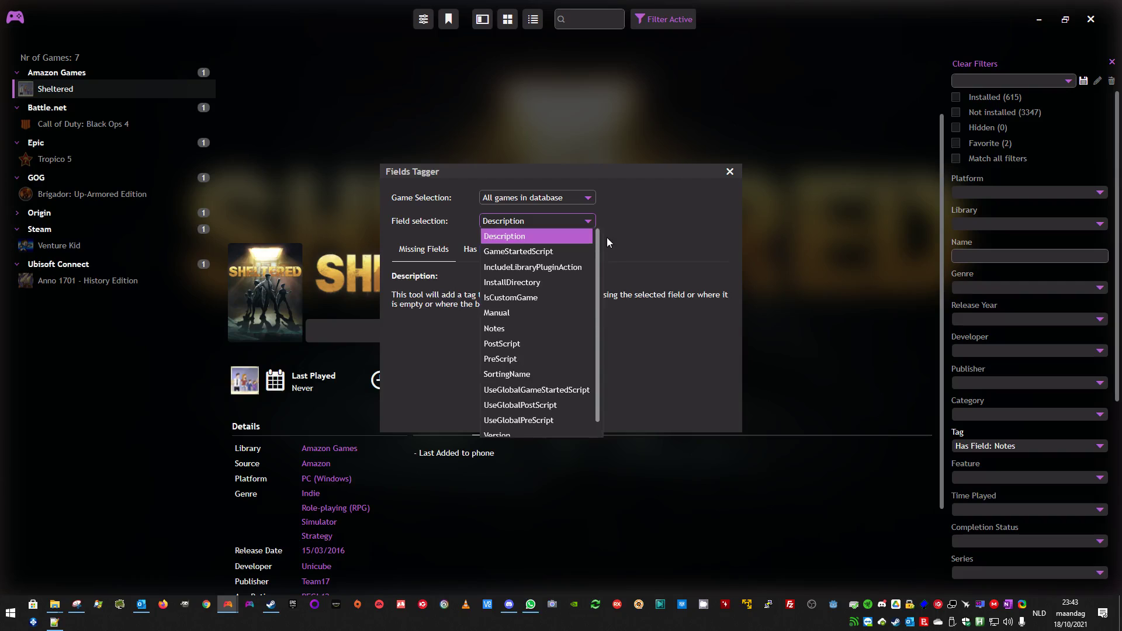
left_click(542, 314)
left_click(485, 252)
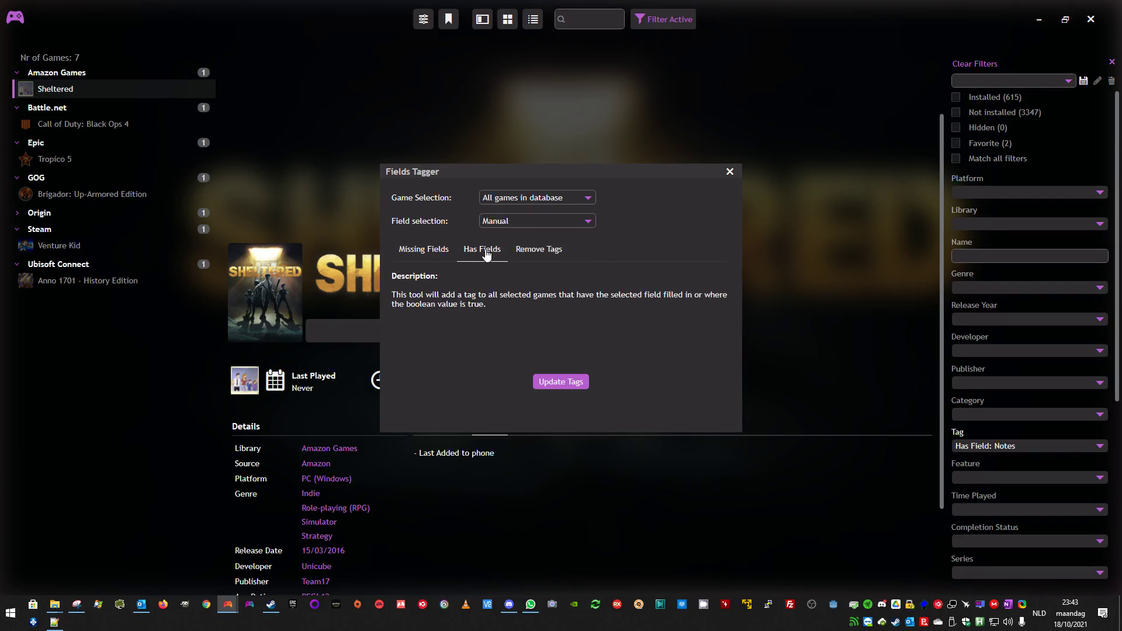
left_click(563, 383)
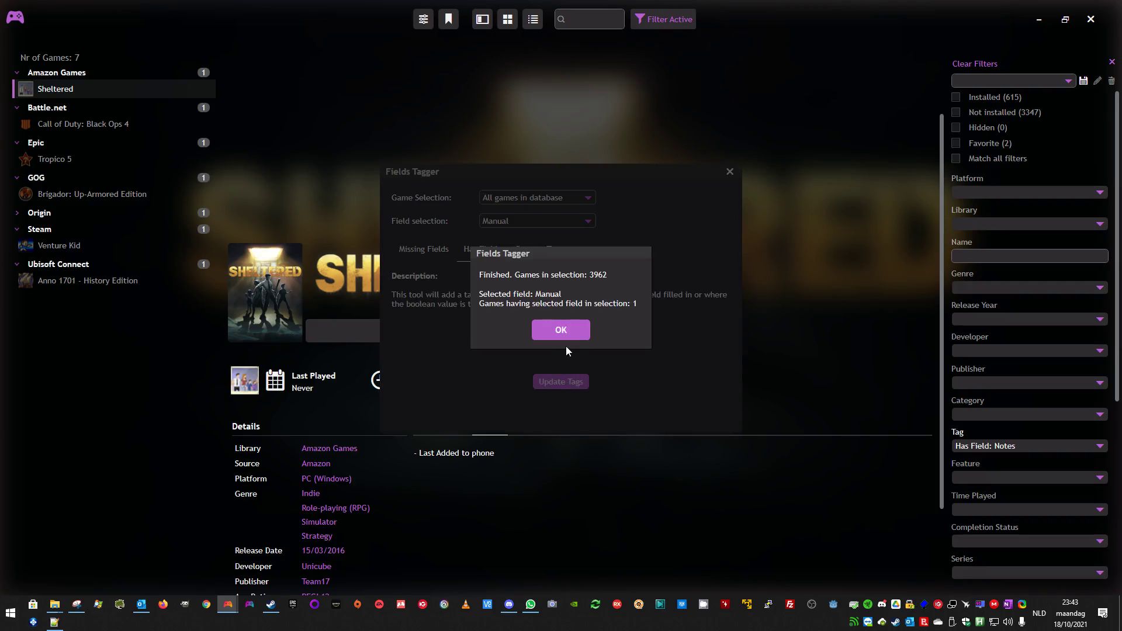
left_click(566, 338)
left_click(726, 173)
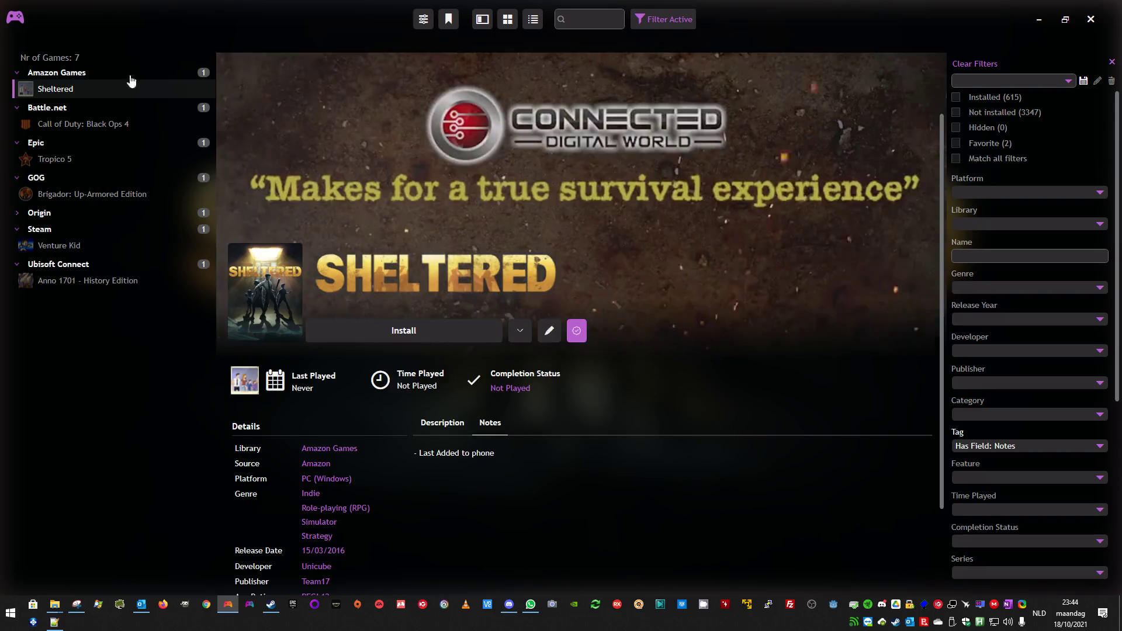
Change the tag filter from Has Field: Notes to only Has Field: Manual
left_click(1098, 446)
left_click(1005, 553)
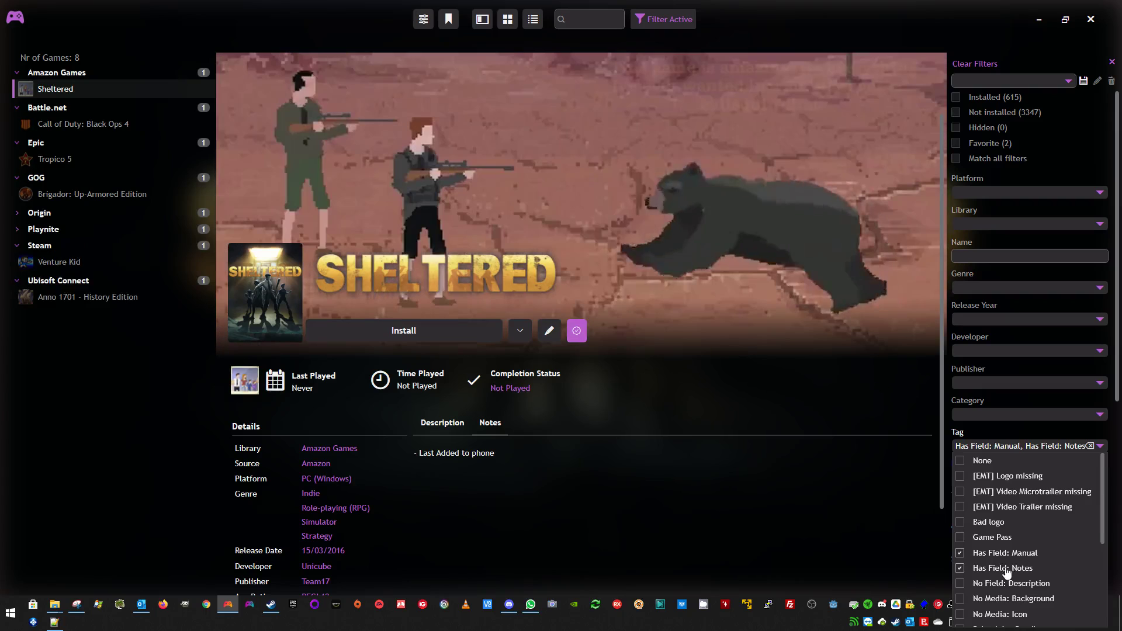
left_click(1004, 569)
Open the game Enduro Racer from the Playnite group for editing
left_click(17, 73)
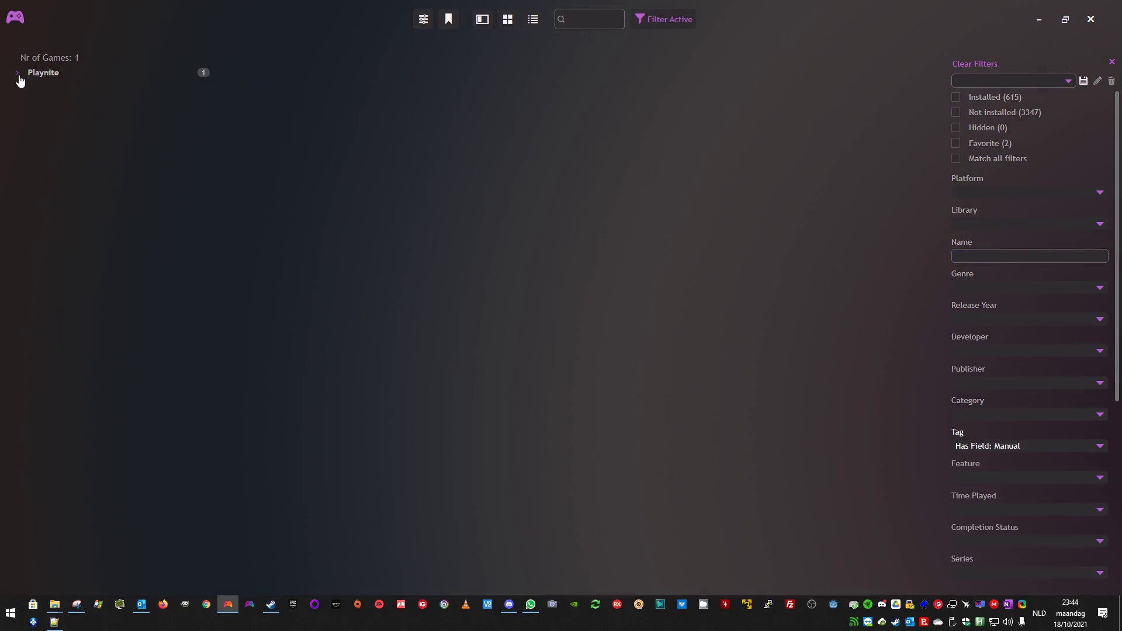
left_click(18, 72)
left_click(61, 92)
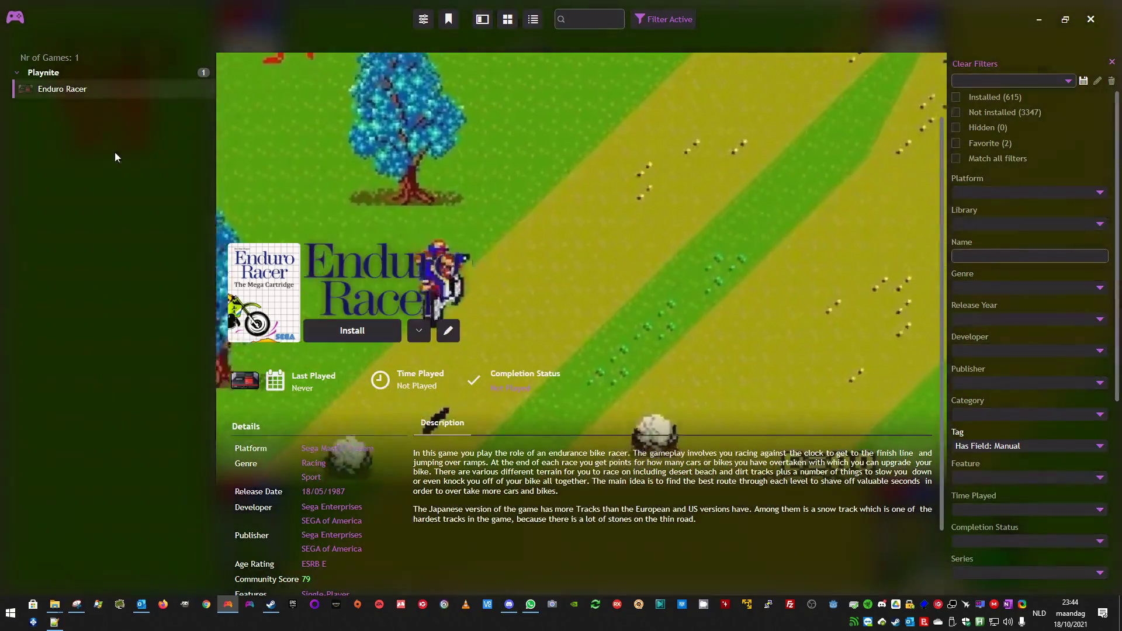
left_click(419, 331)
left_click(431, 409)
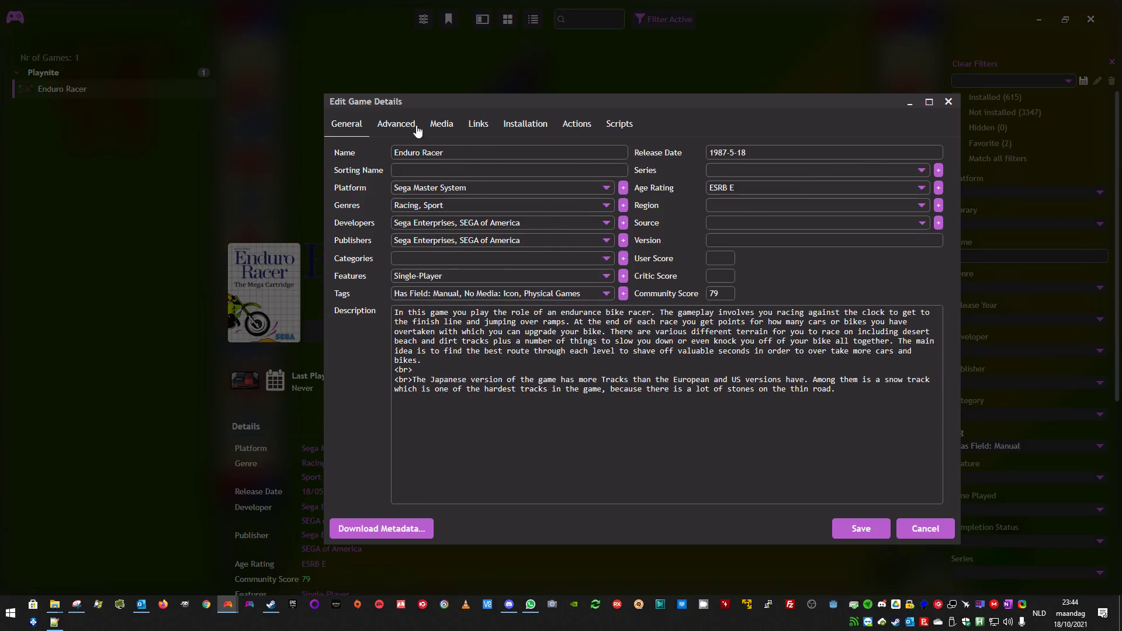
Inspect the Manual file path in Enduro Racer's advanced details and leave editing without saving
left_click(418, 126)
left_click_drag(474, 225, 834, 265)
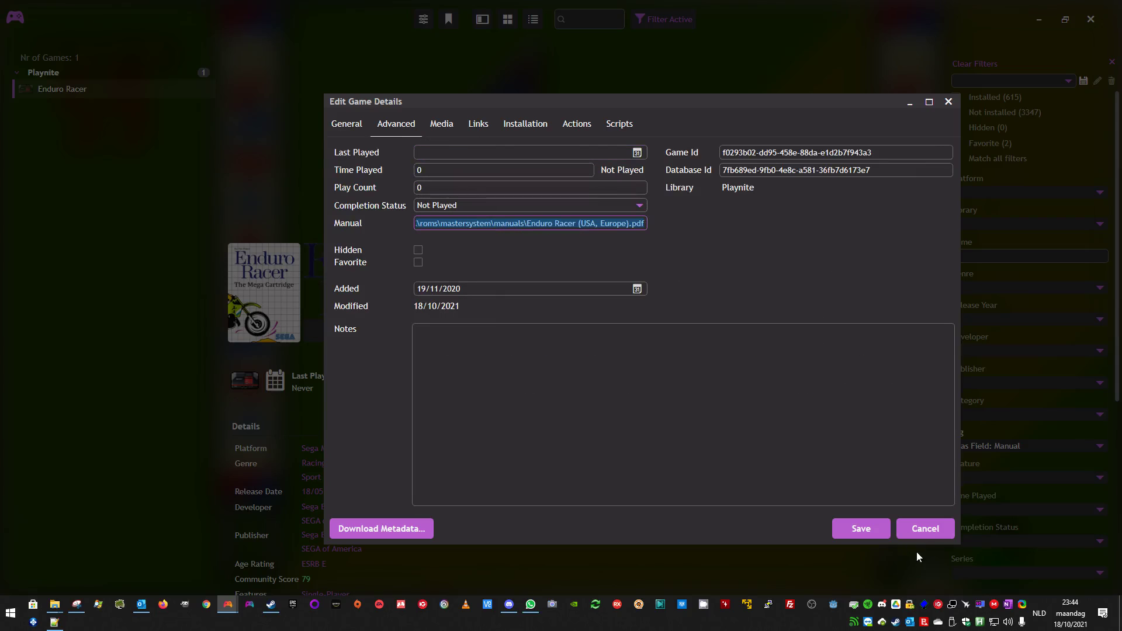
left_click(923, 530)
View Enduro Racer's manual PDF from the game's options and close it
left_click(418, 331)
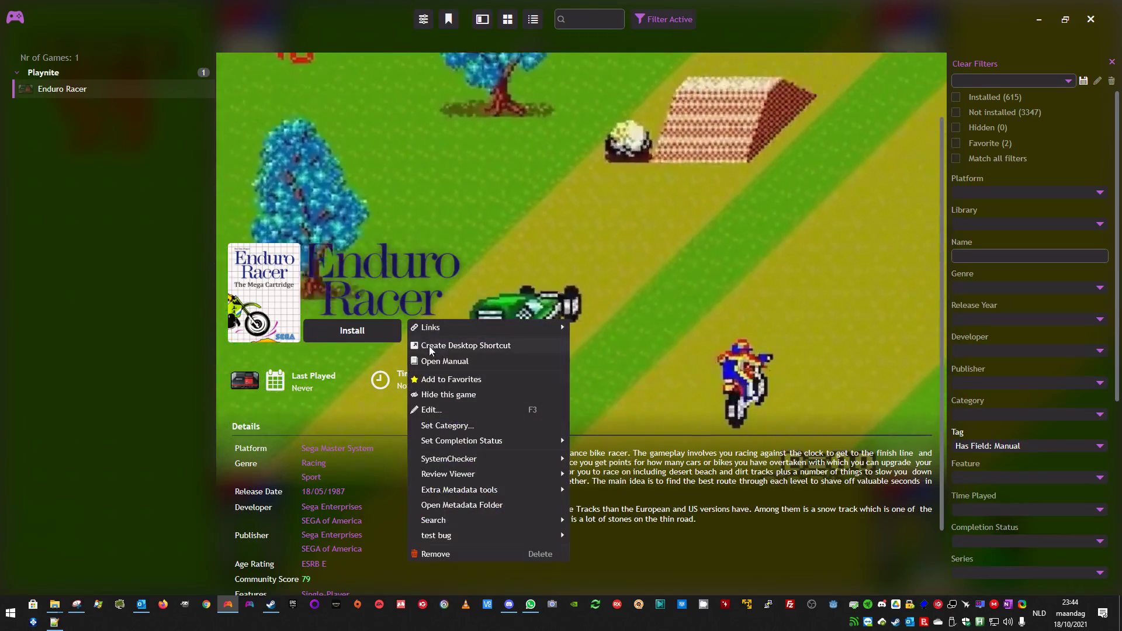
left_click(444, 360)
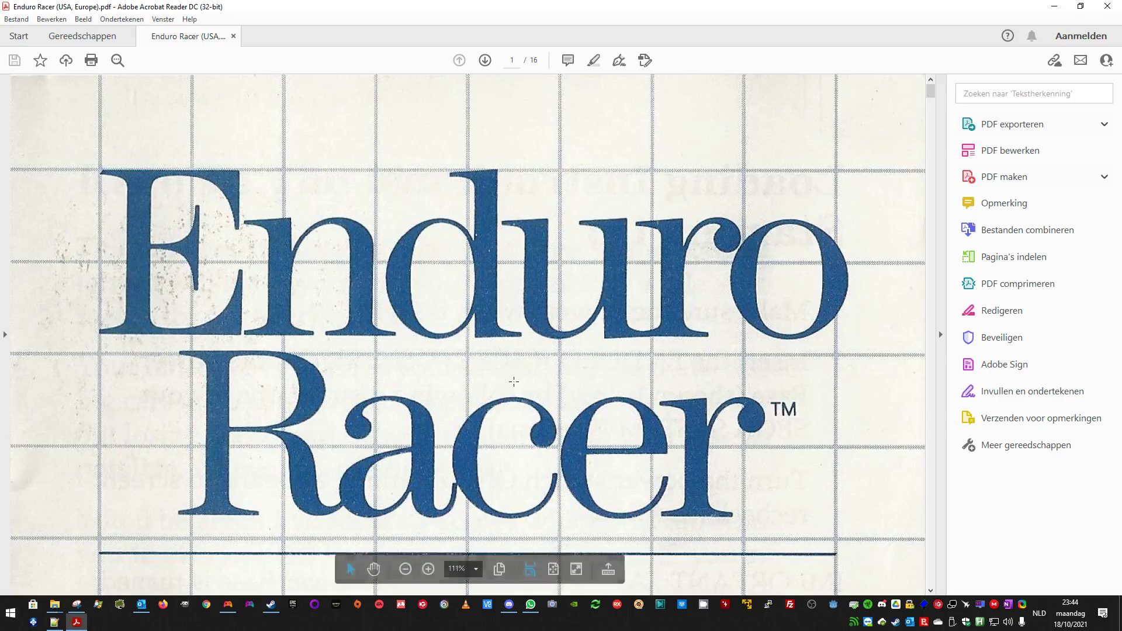
scroll(816, 331, "down", 7)
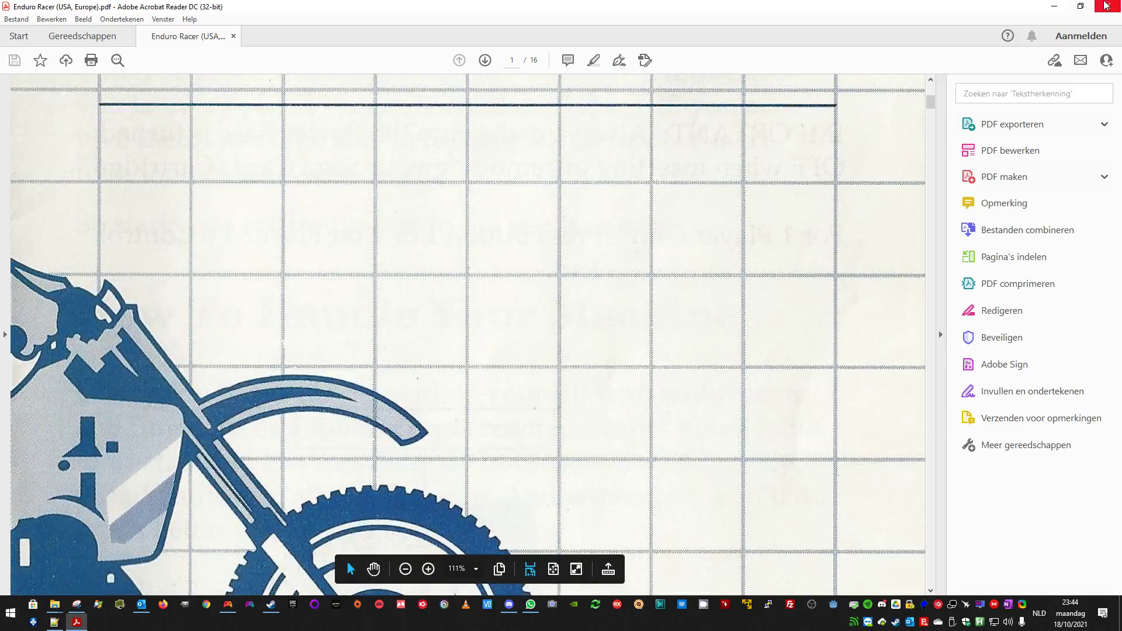
left_click(1107, 6)
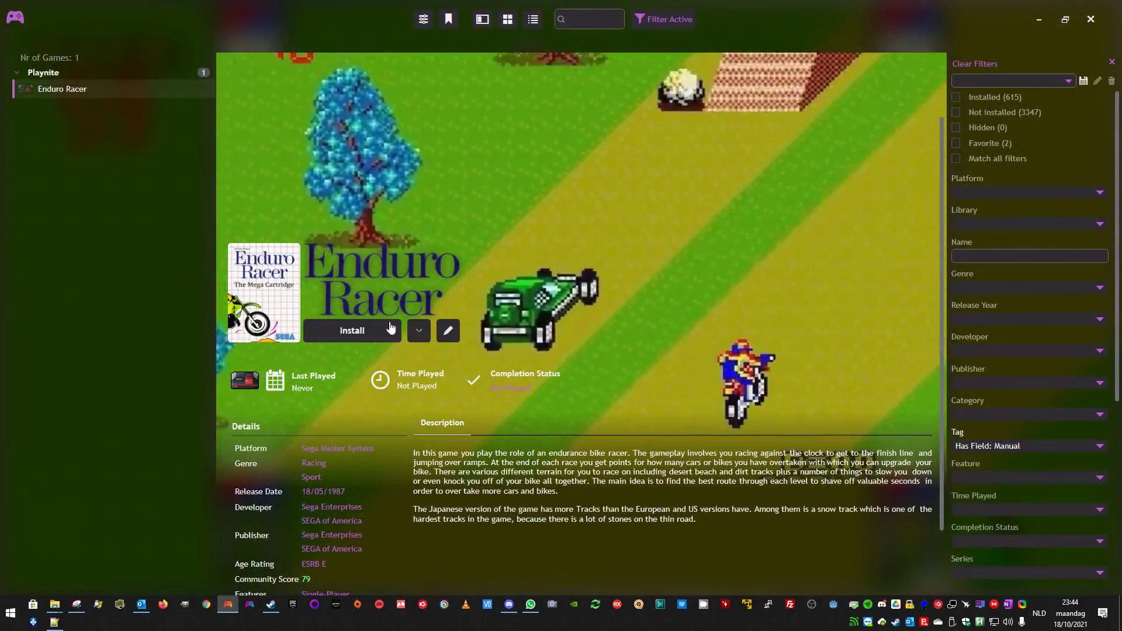
Use the Fields Tagger to remove the Manual field tags from all games in the database and close it
left_click(14, 17)
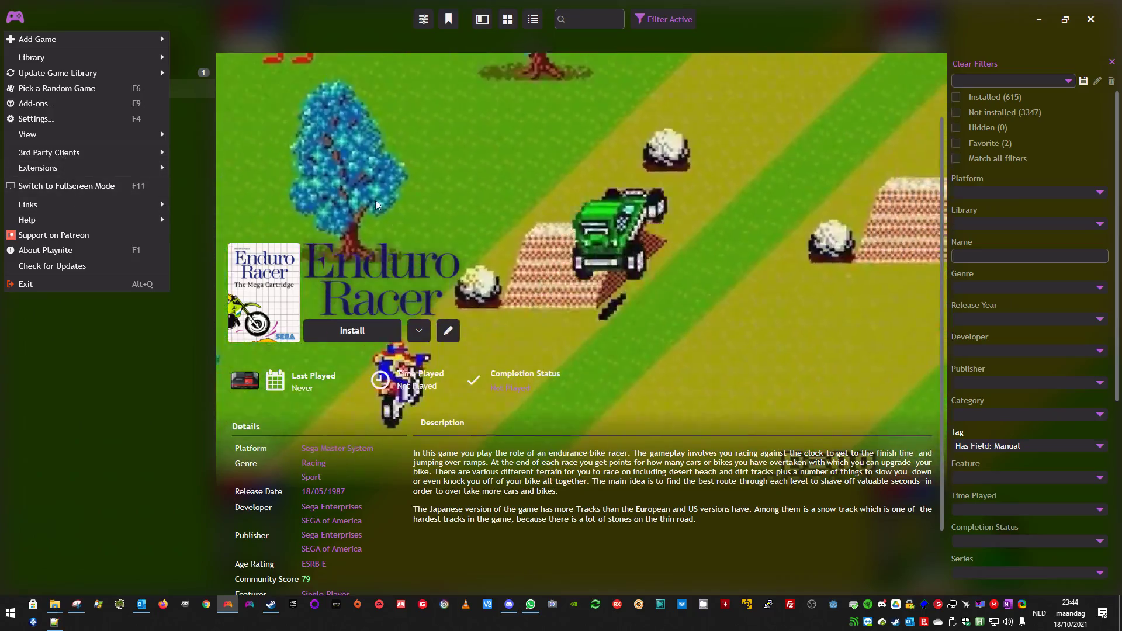
mouse_move(88, 168)
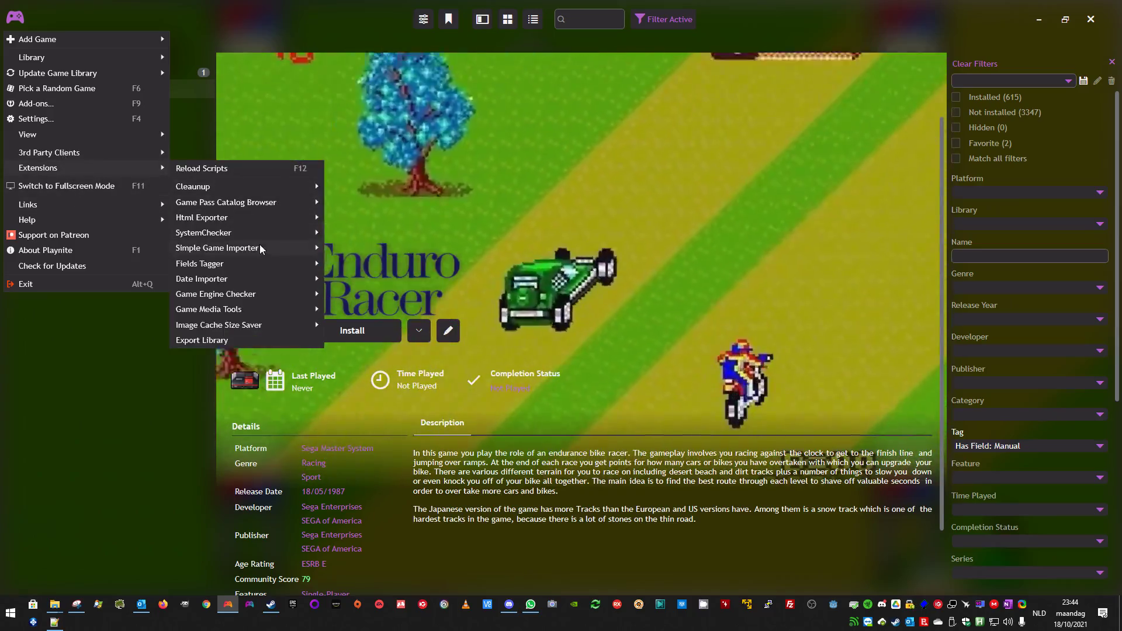
mouse_move(252, 264)
left_click(362, 266)
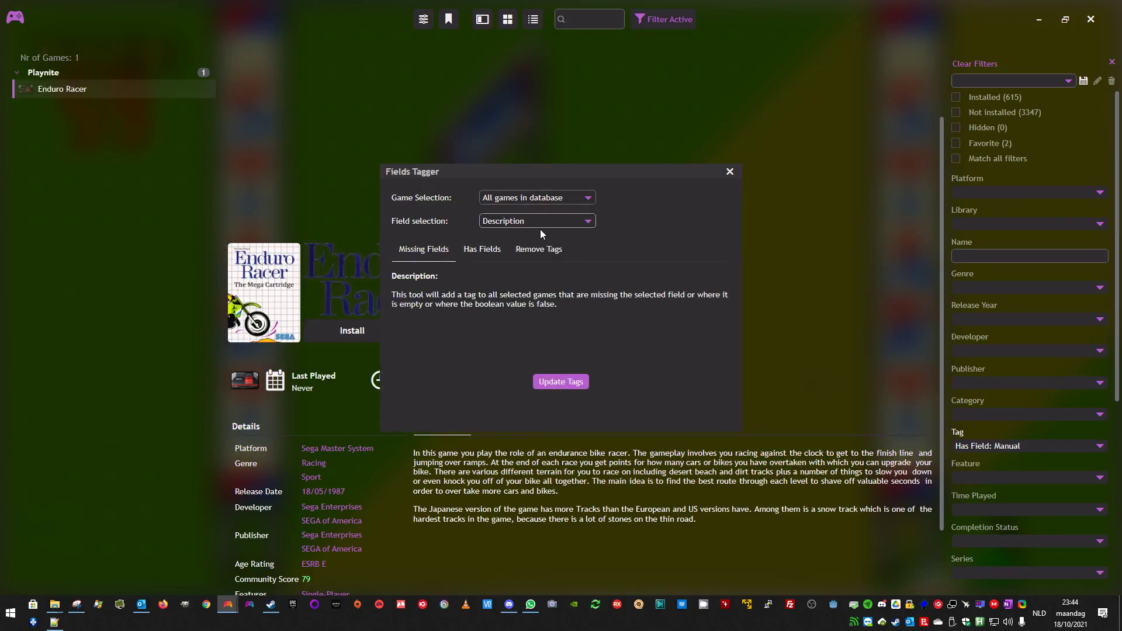
left_click(539, 250)
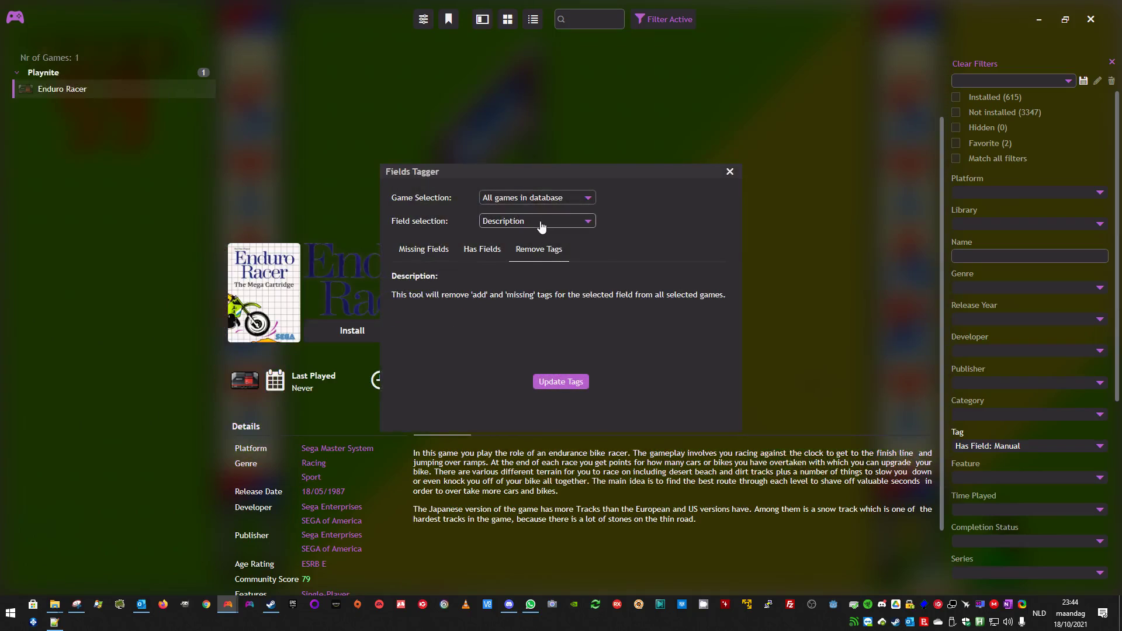
left_click(533, 228)
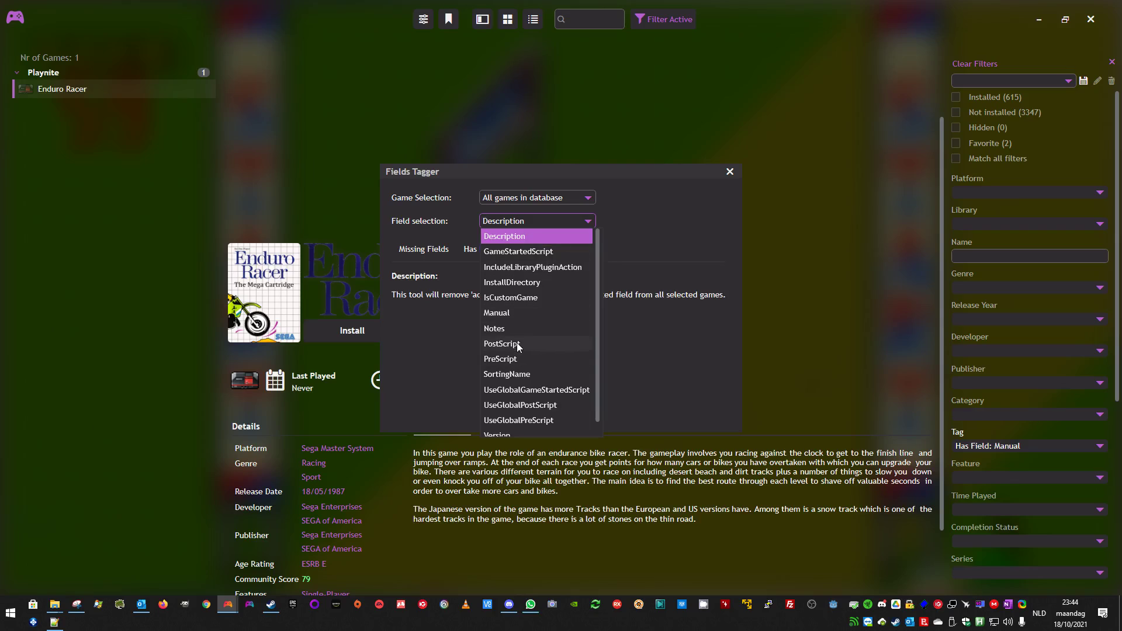
left_click(507, 315)
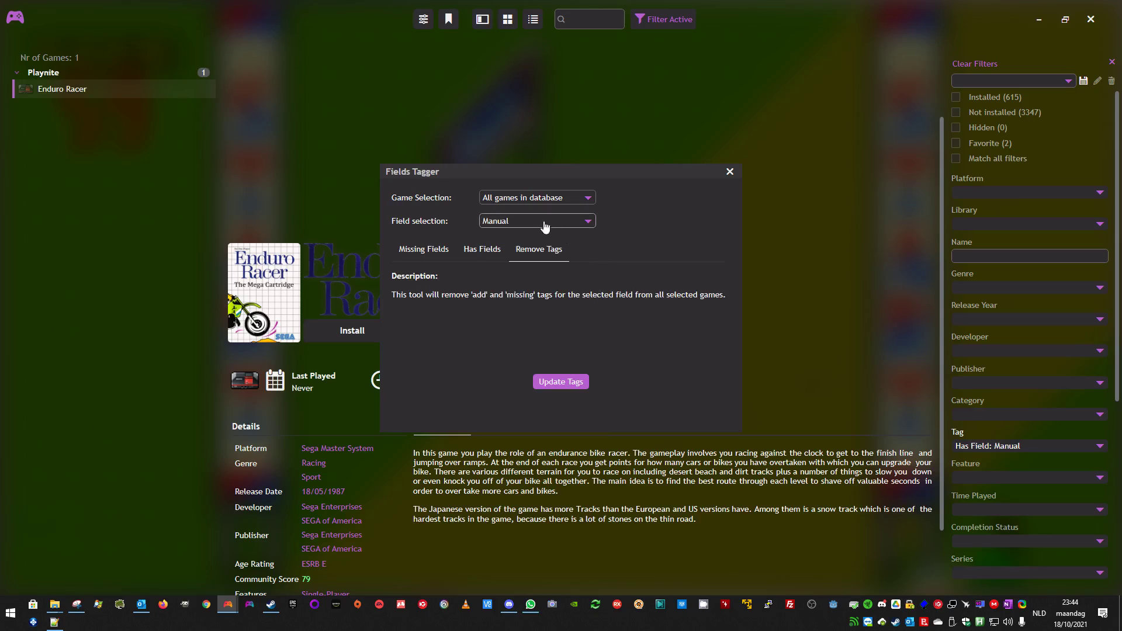
left_click(568, 380)
left_click(566, 319)
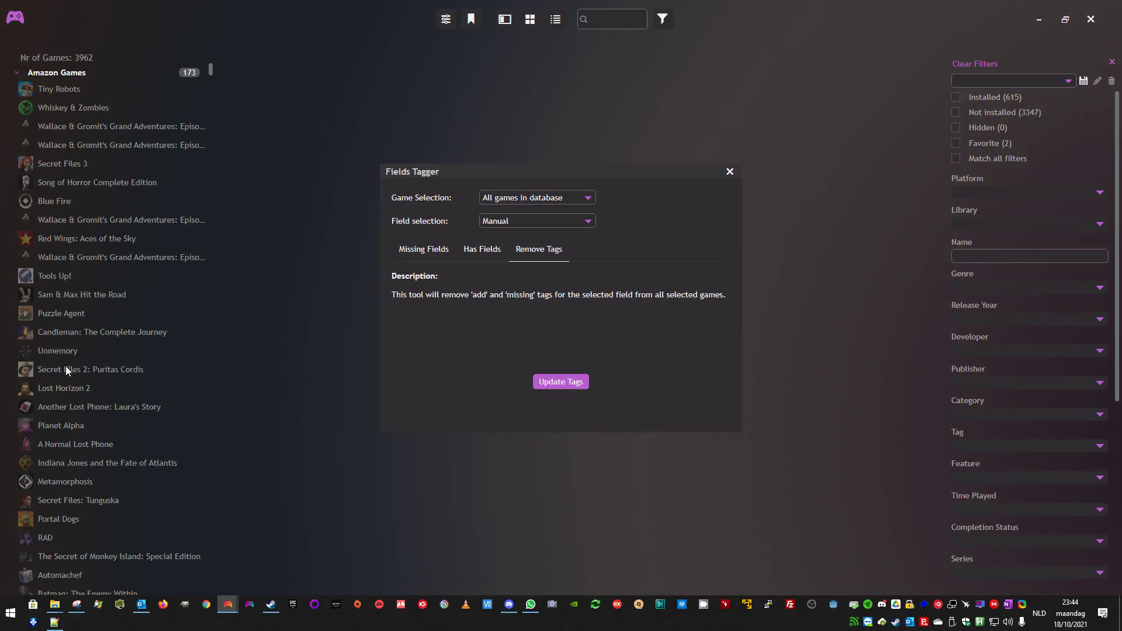
left_click(729, 171)
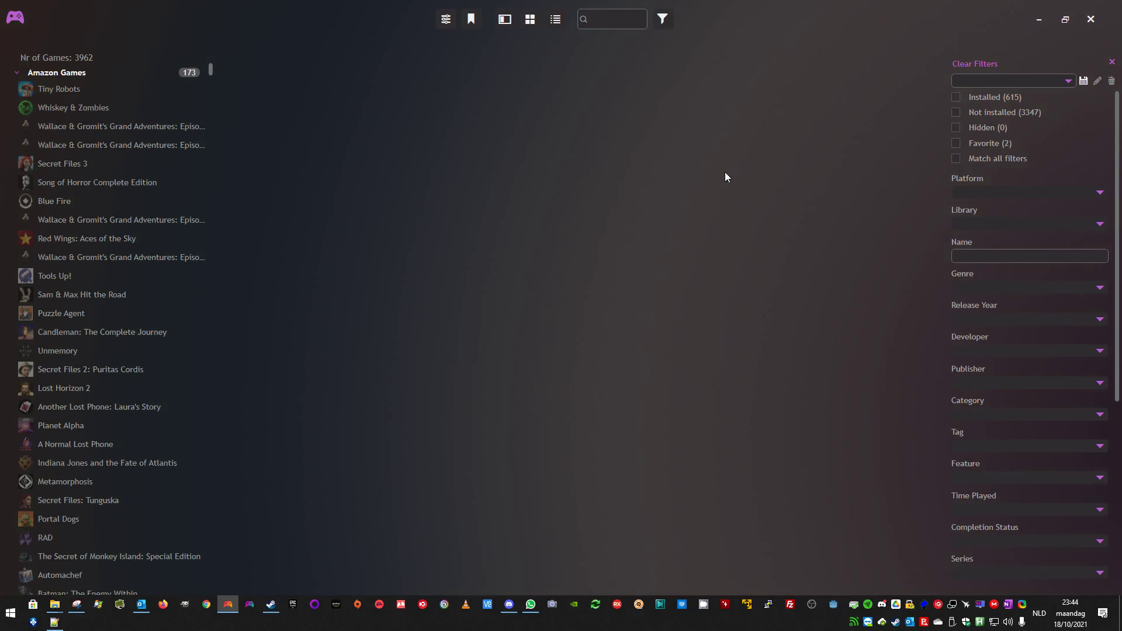
Check the tag filter's list for any Manual field tags and close it without applying a filter
left_click(1100, 446)
left_click(1050, 508)
scroll(1050, 507, "down", 1)
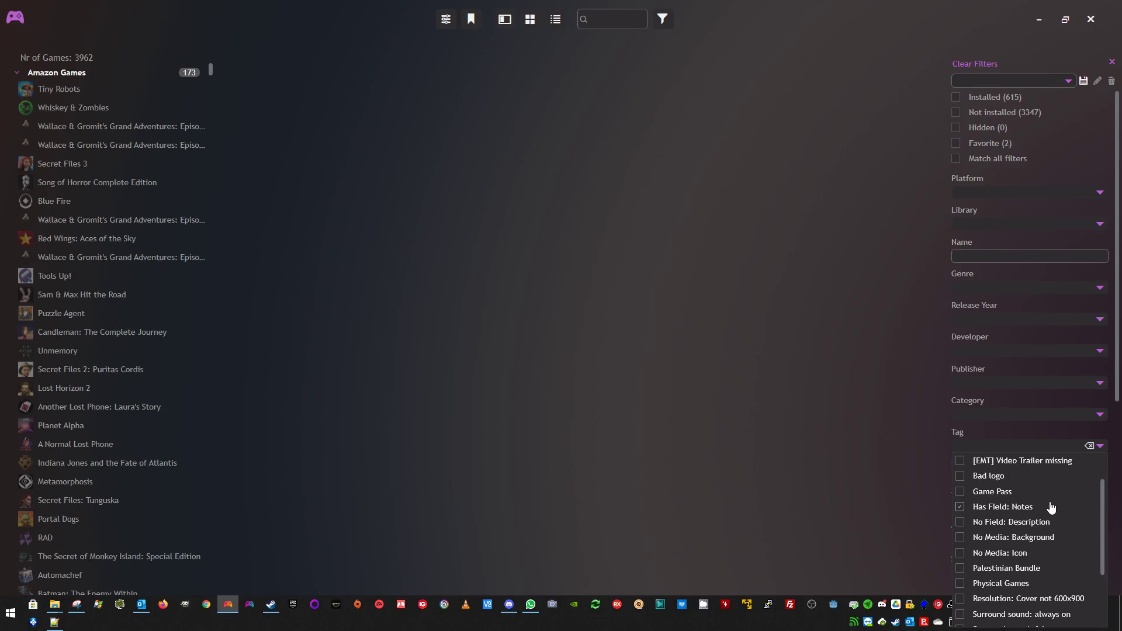
left_click(1012, 535)
left_click(1046, 520)
left_click(528, 204)
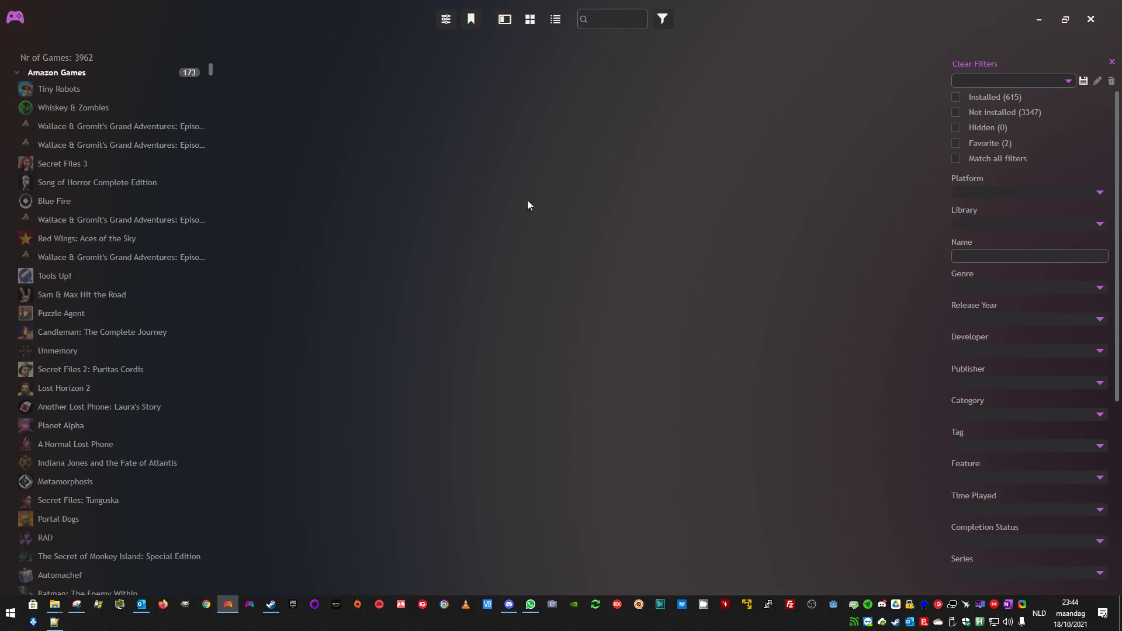
left_click(24, 17)
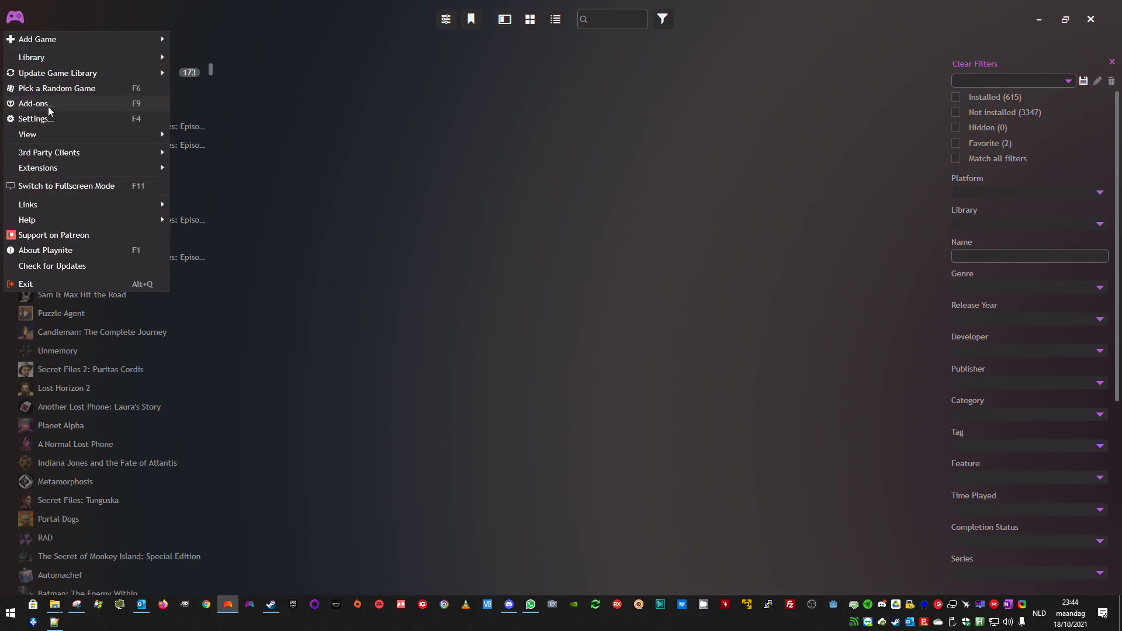
left_click(329, 183)
Edit the game Tiny Robots and enter "some script" as the script executed before starting the game
left_click(82, 91)
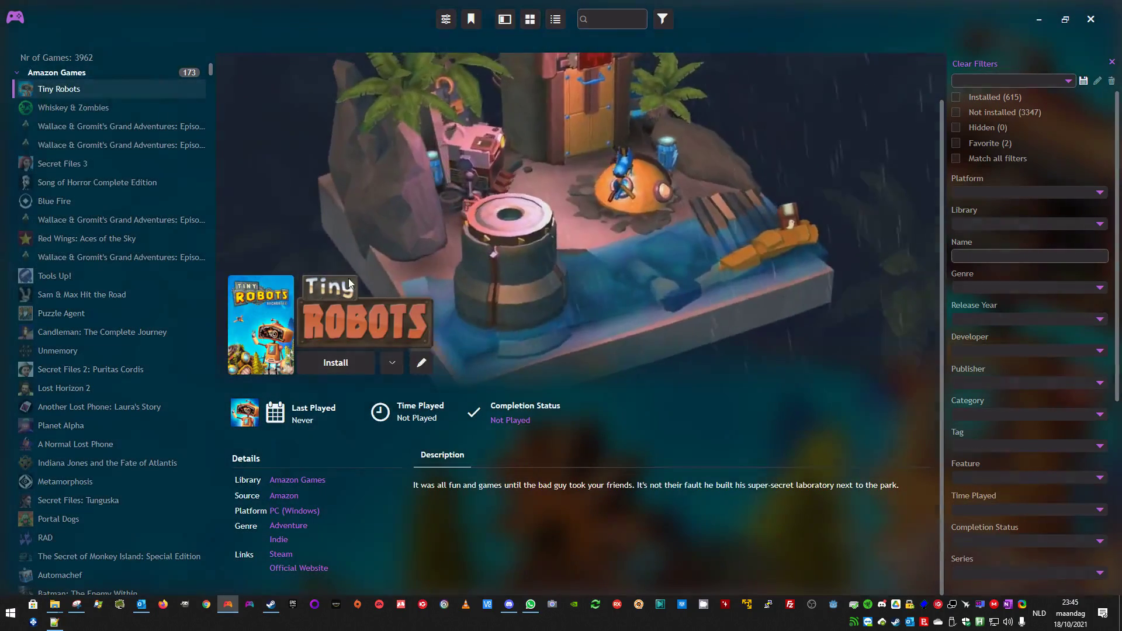
left_click(421, 363)
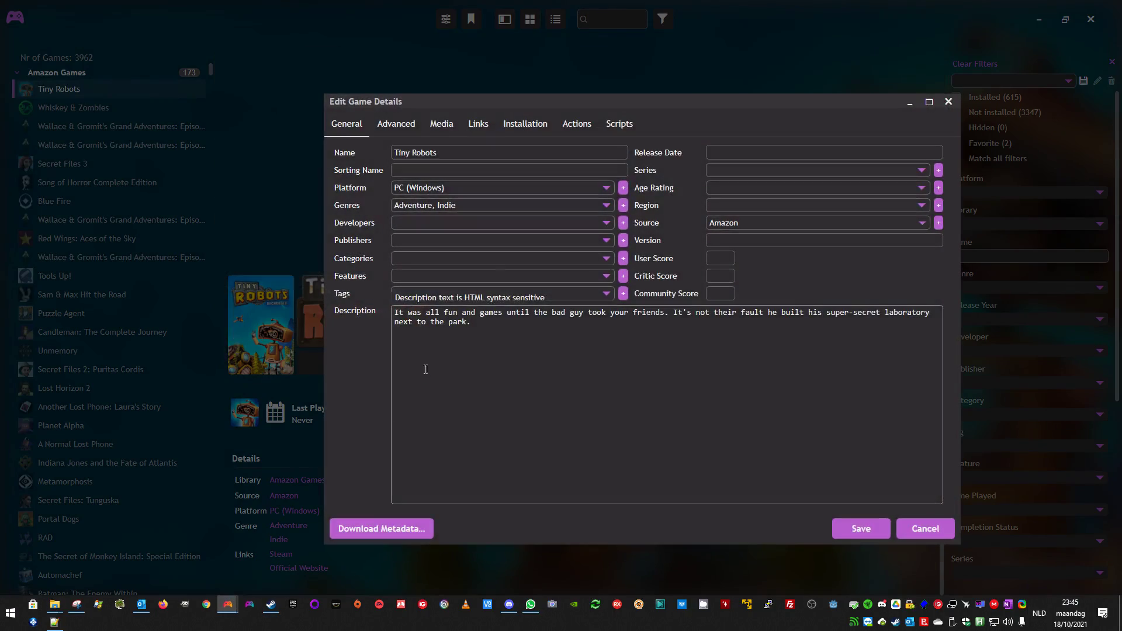
left_click(620, 125)
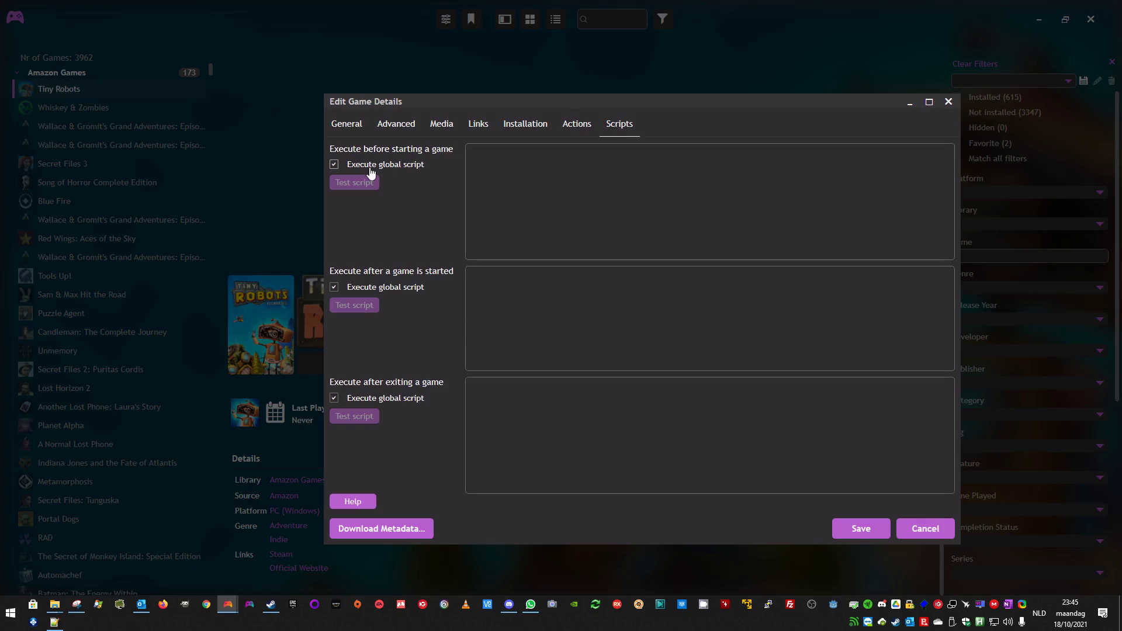
left_click(509, 213)
left_click(530, 212)
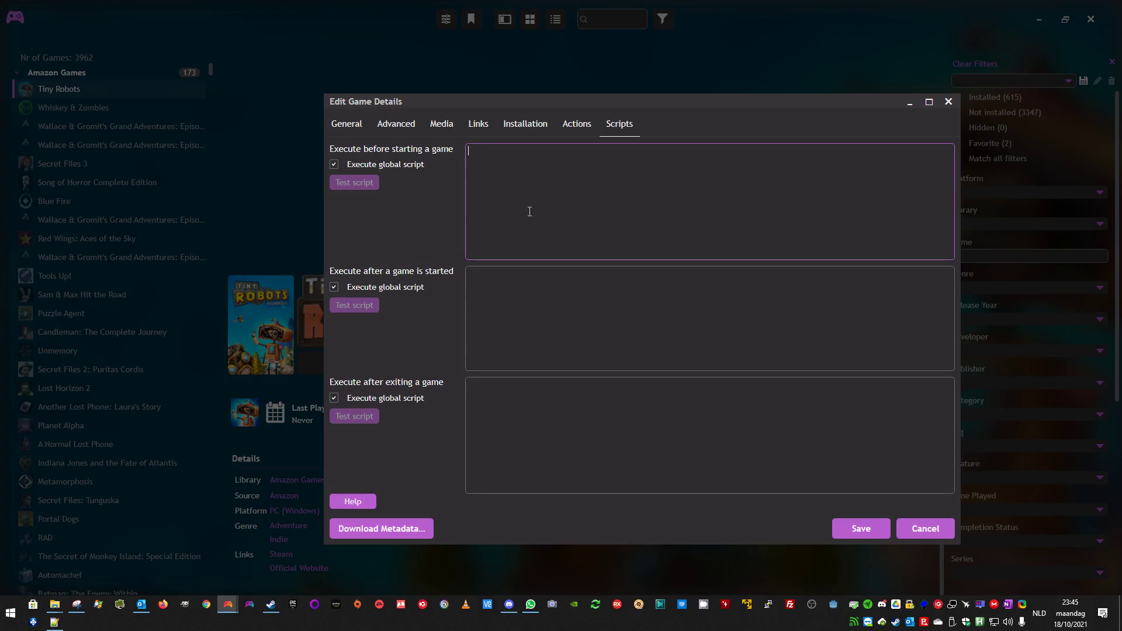
type("some script")
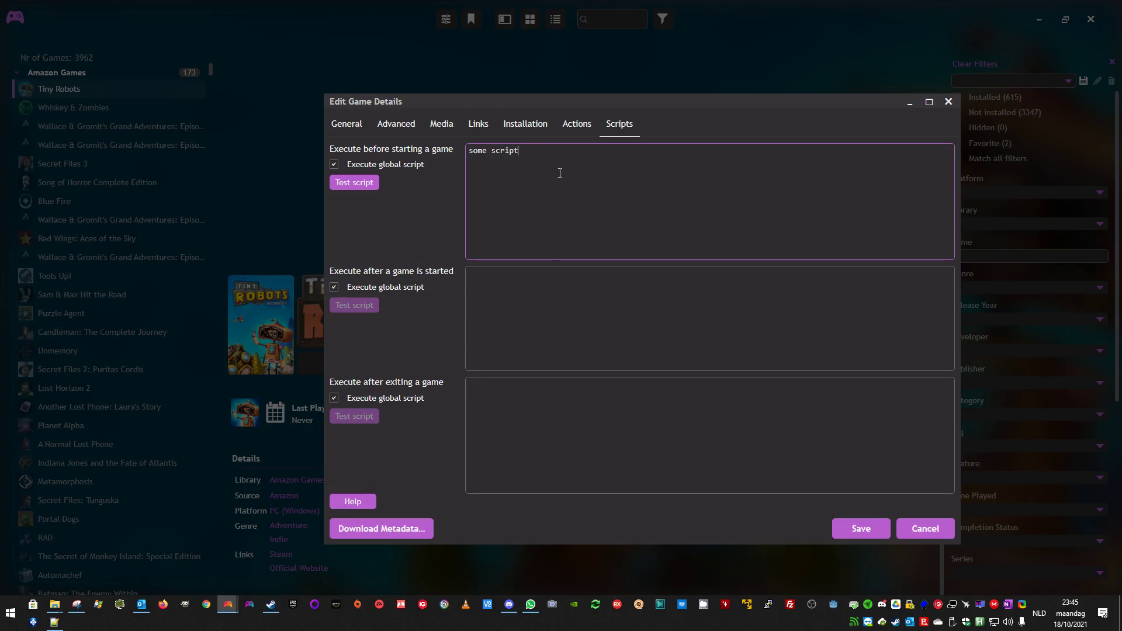
Move the text "some script" to the script executed after the game is started and save Tiny Robots
key("ctrl+a")
key("ctrl+x")
left_click(514, 304)
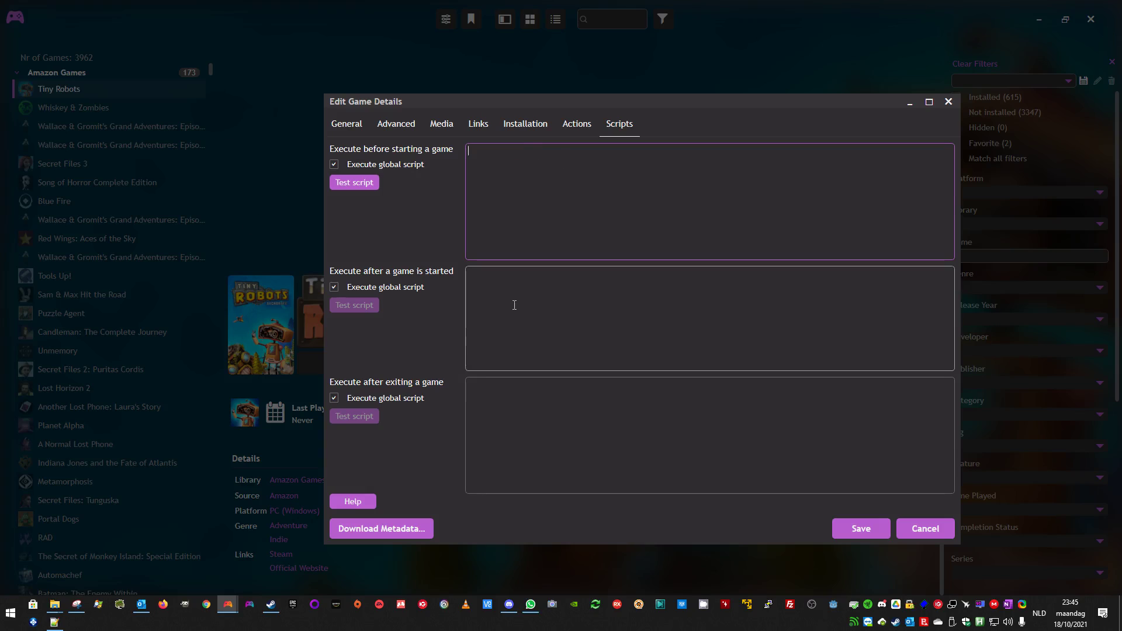
key("ctrl+v")
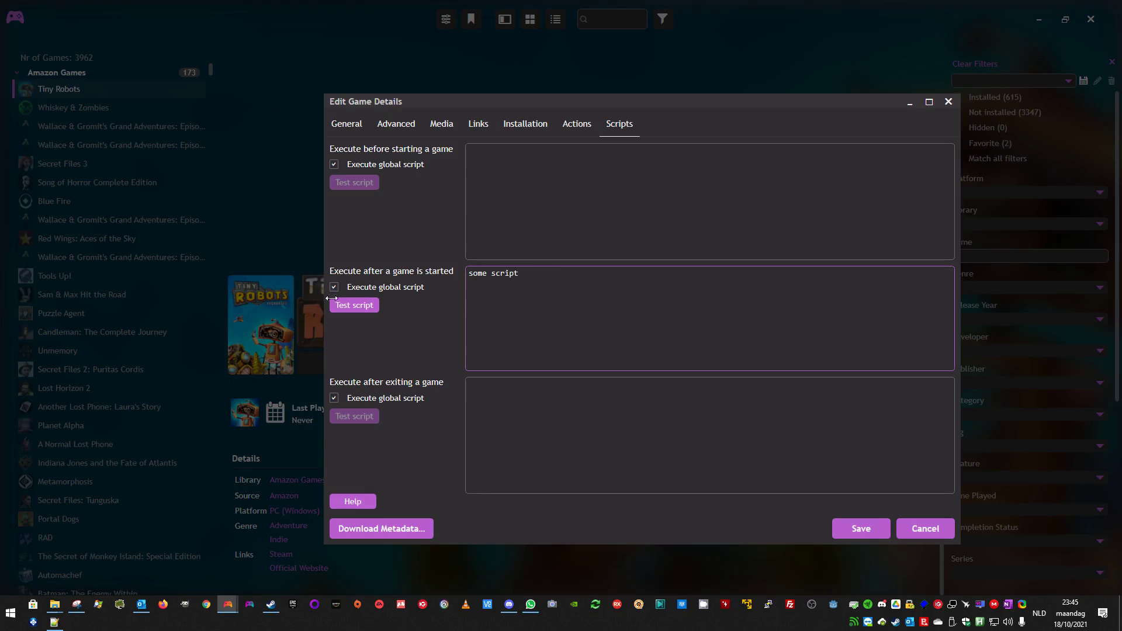
left_click(857, 529)
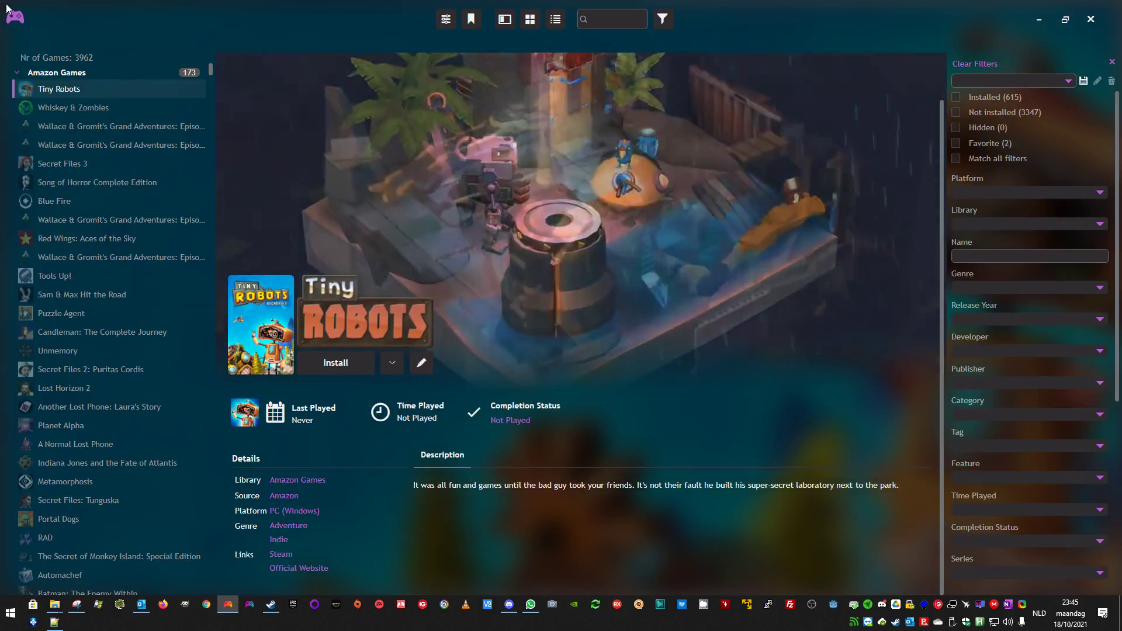
Use the Fields Tagger to tag all games in the database that have the PreScript field filled in
left_click(15, 17)
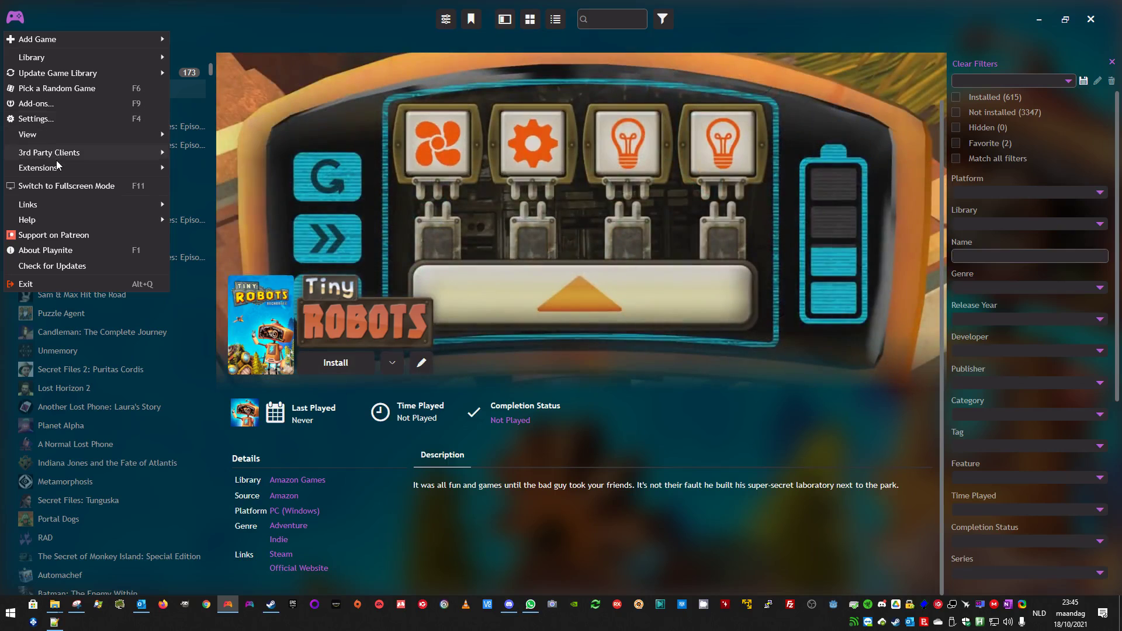
mouse_move(88, 168)
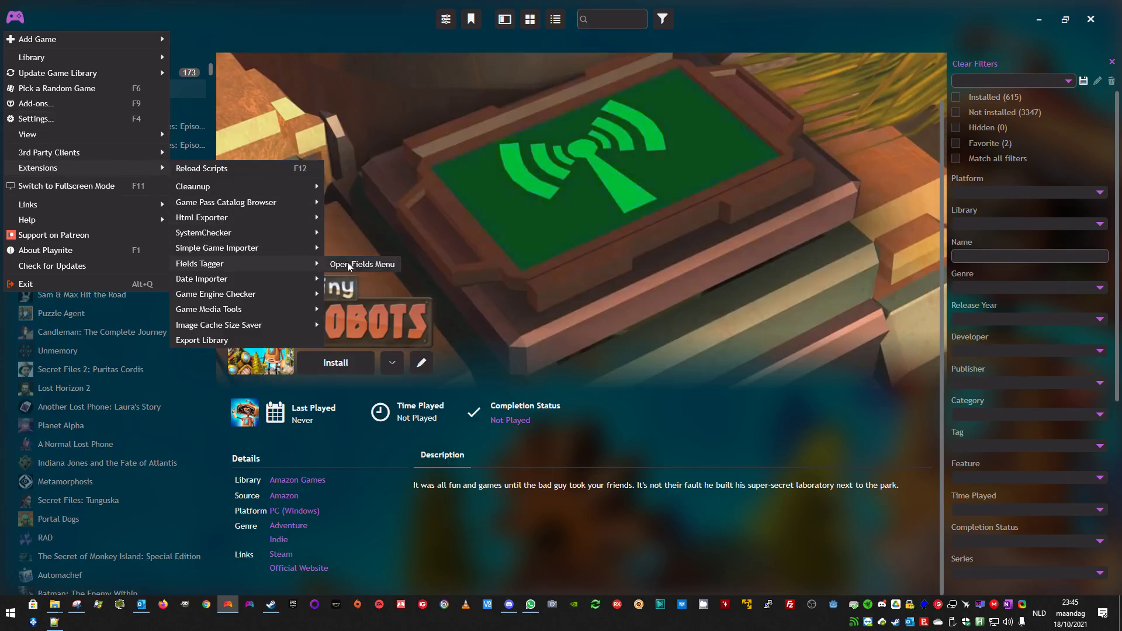
left_click(354, 263)
left_click(580, 225)
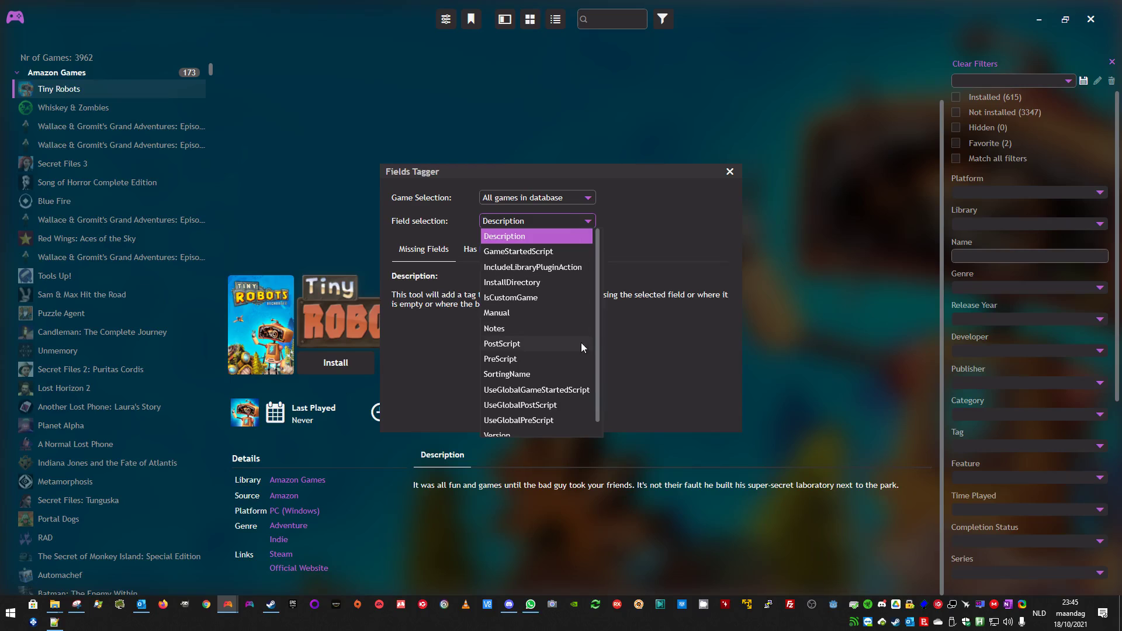
scroll(578, 345, "down", 1)
left_click(545, 346)
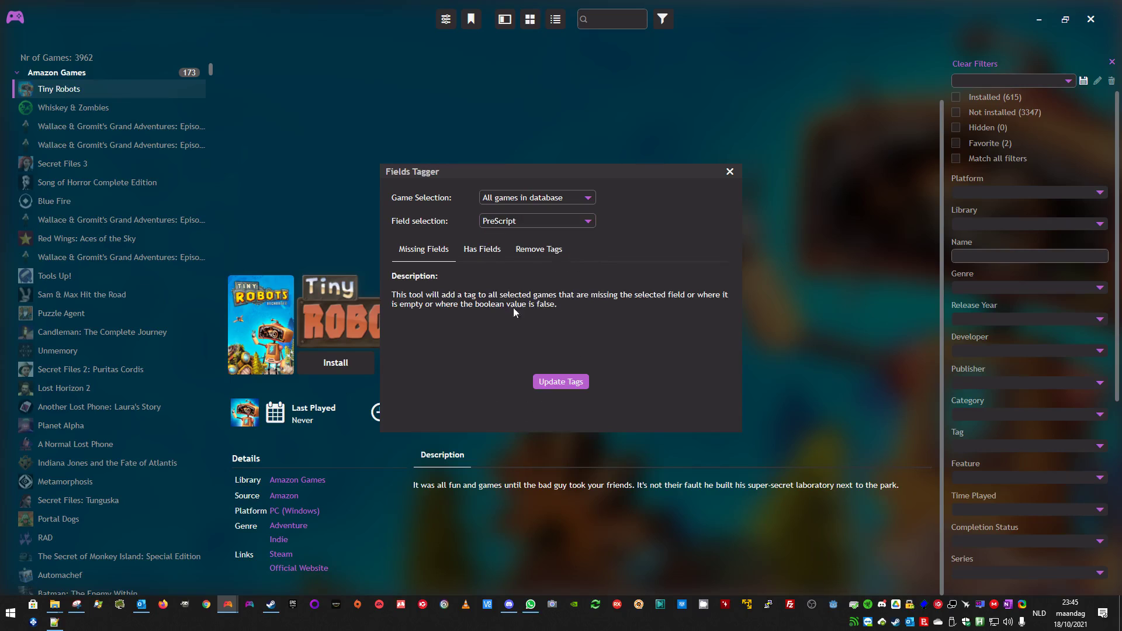
left_click(467, 246)
left_click(561, 383)
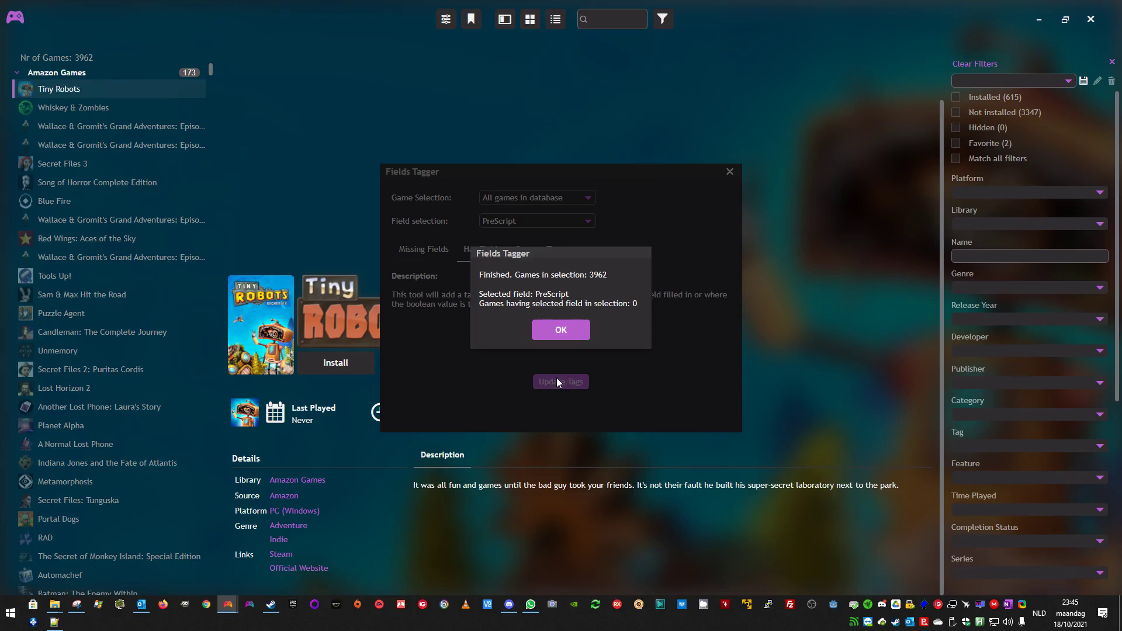
left_click(561, 328)
Tag all games in the database that have the GameStartedScript field filled in and close the Fields Tagger
left_click(535, 221)
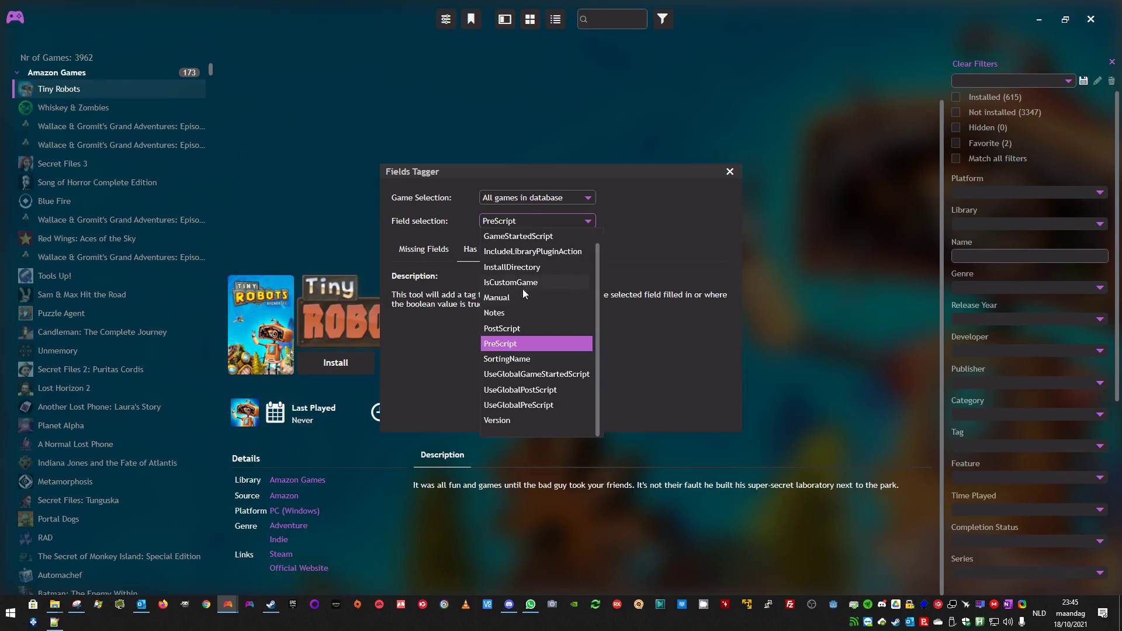
scroll(549, 353, "up", 1)
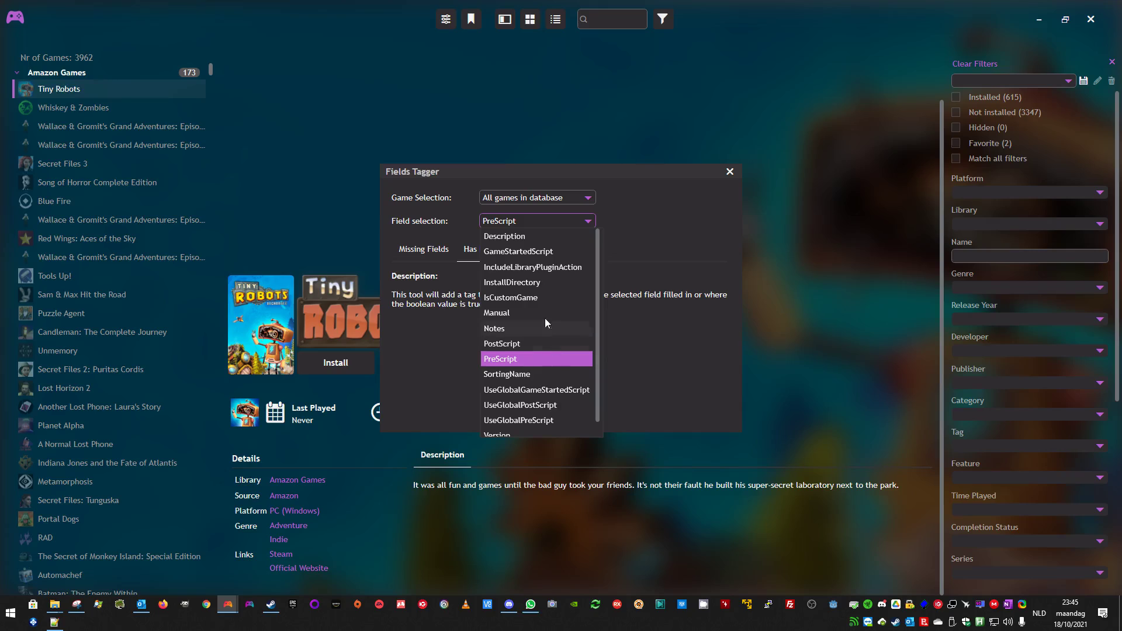
left_click(533, 252)
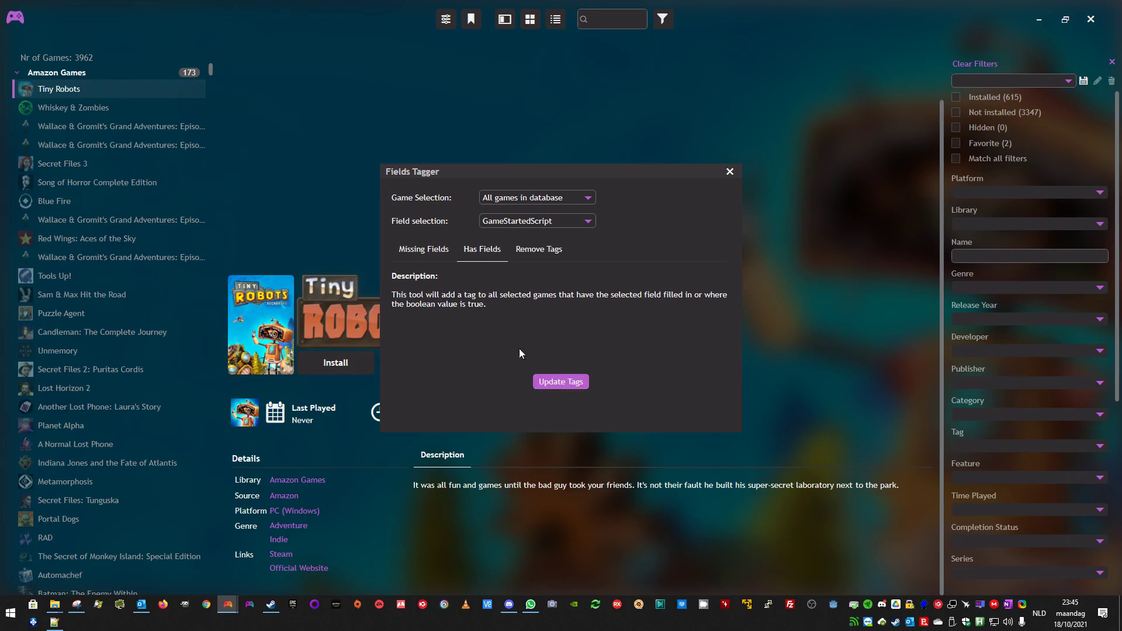
left_click_drag(490, 167, 465, 172)
left_click(543, 395)
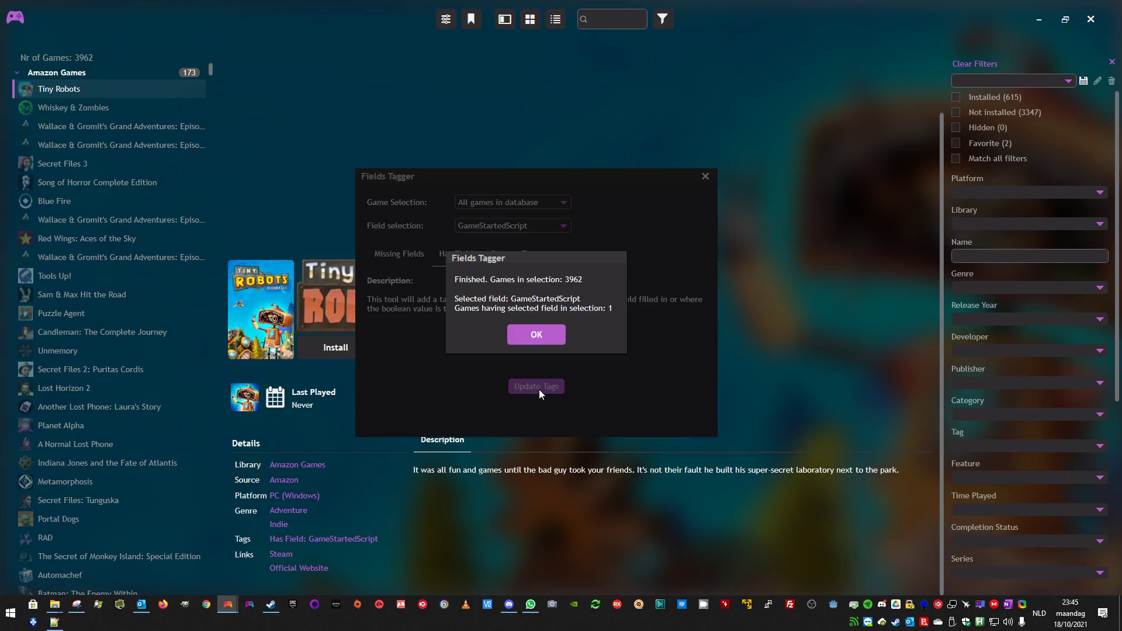
left_click(532, 334)
left_click(707, 177)
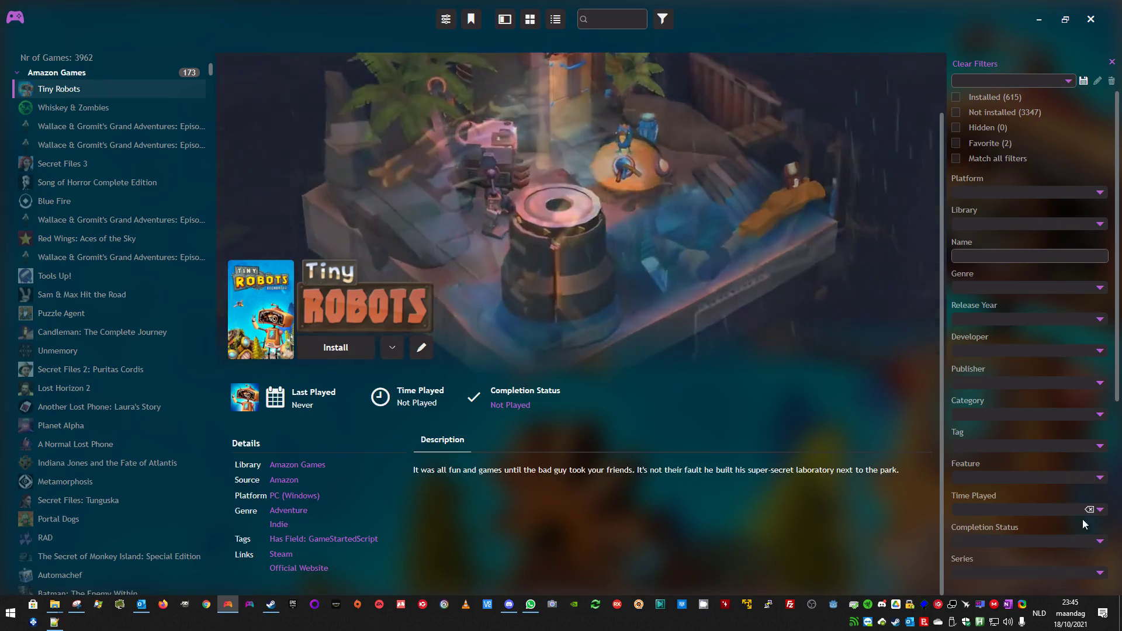
Filter the game list by the tag "Has Field: GameStartedScript"
left_click(1099, 447)
scroll(993, 561, "down", 3)
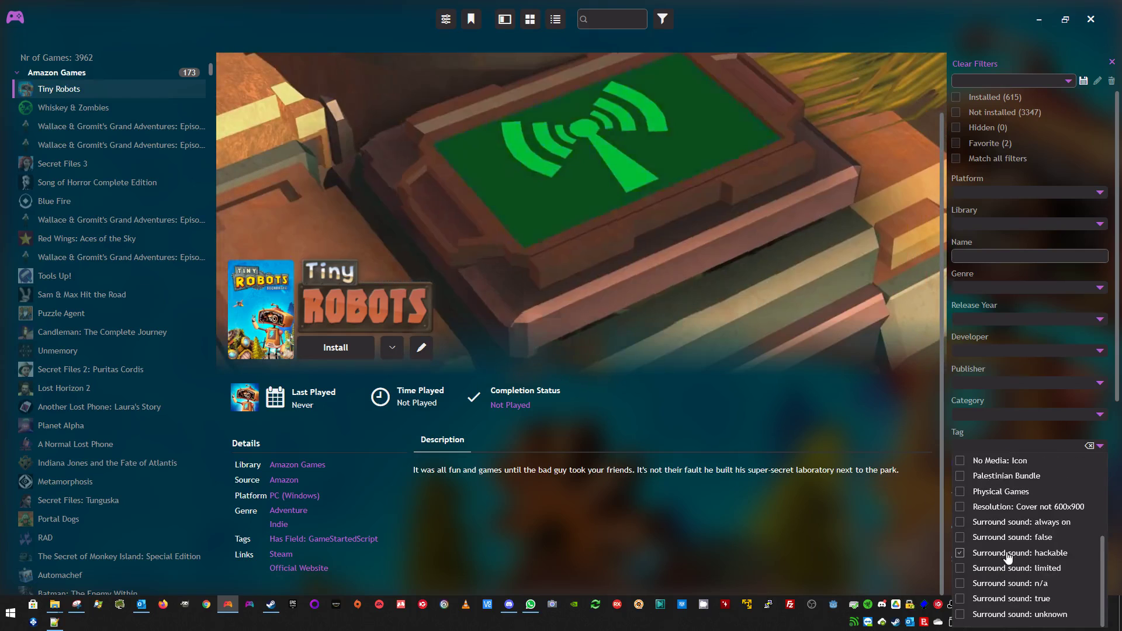
scroll(994, 544, "up", 4)
left_click(994, 539)
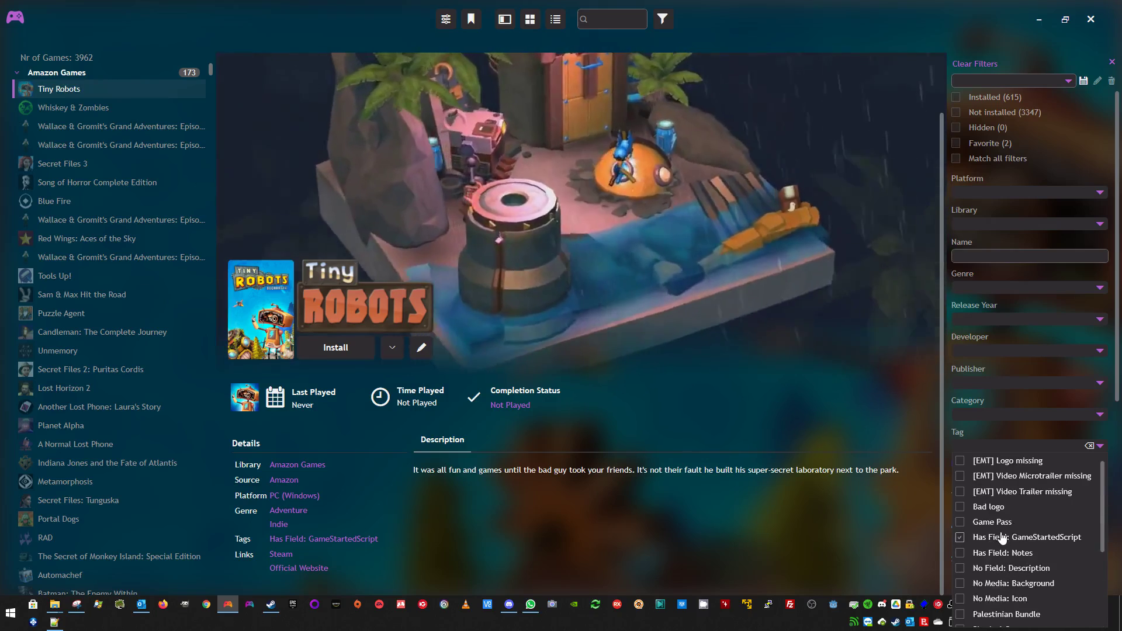
left_click(55, 123)
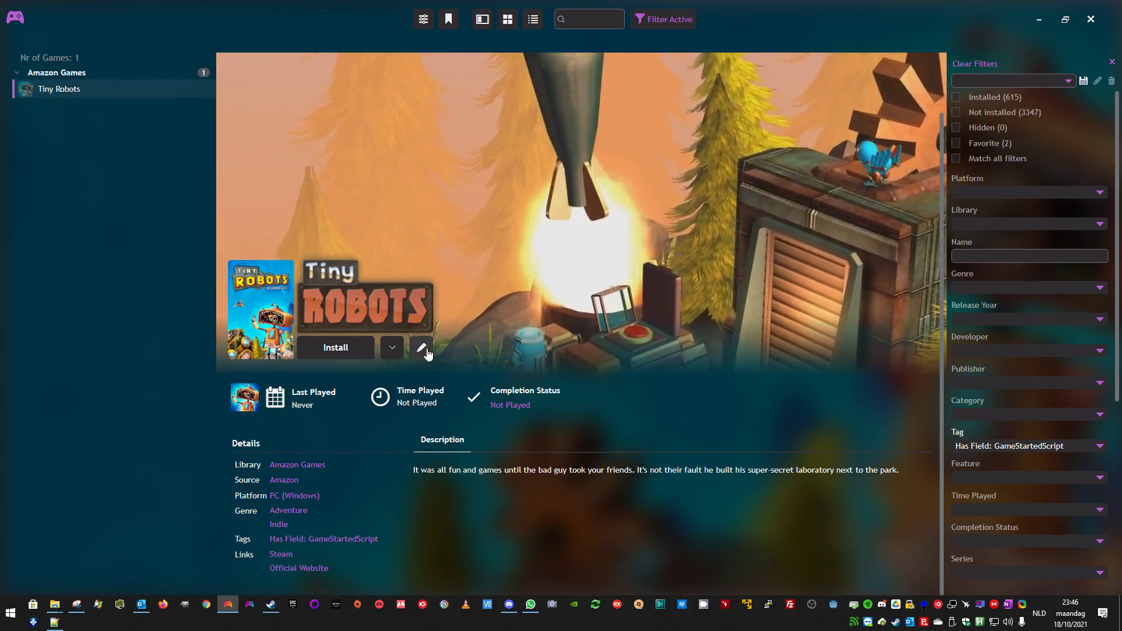
Edit the game Tiny Robots and delete the script executed after the game is started
left_click(423, 349)
left_click(619, 122)
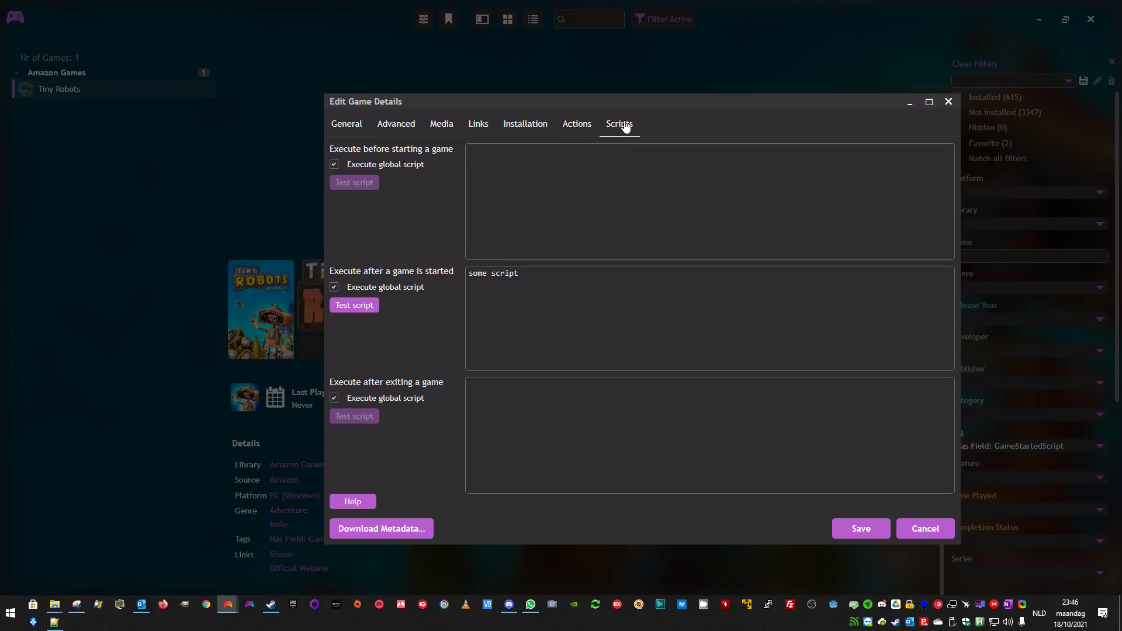
left_click_drag(547, 281, 321, 267)
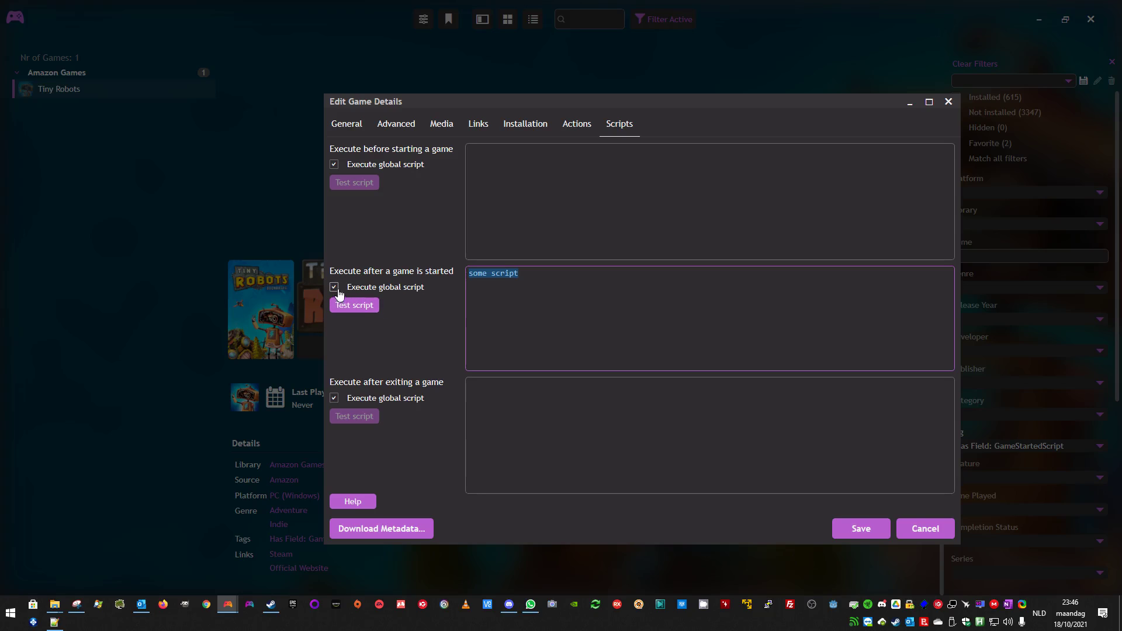
left_click(538, 284)
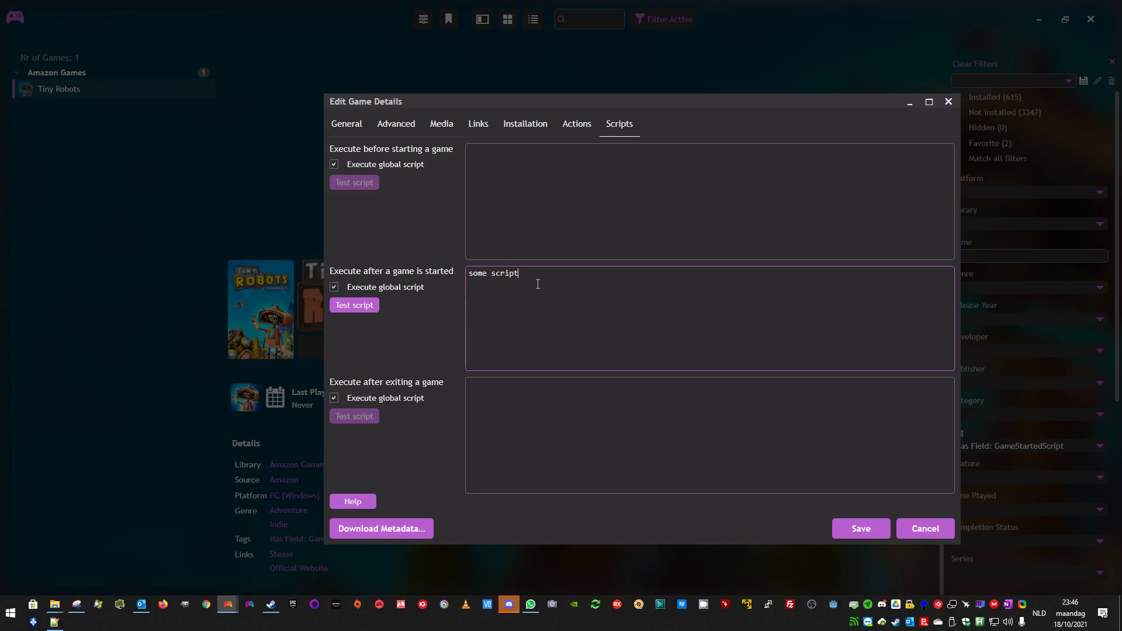
left_click_drag(533, 278, 293, 257)
key("Delete")
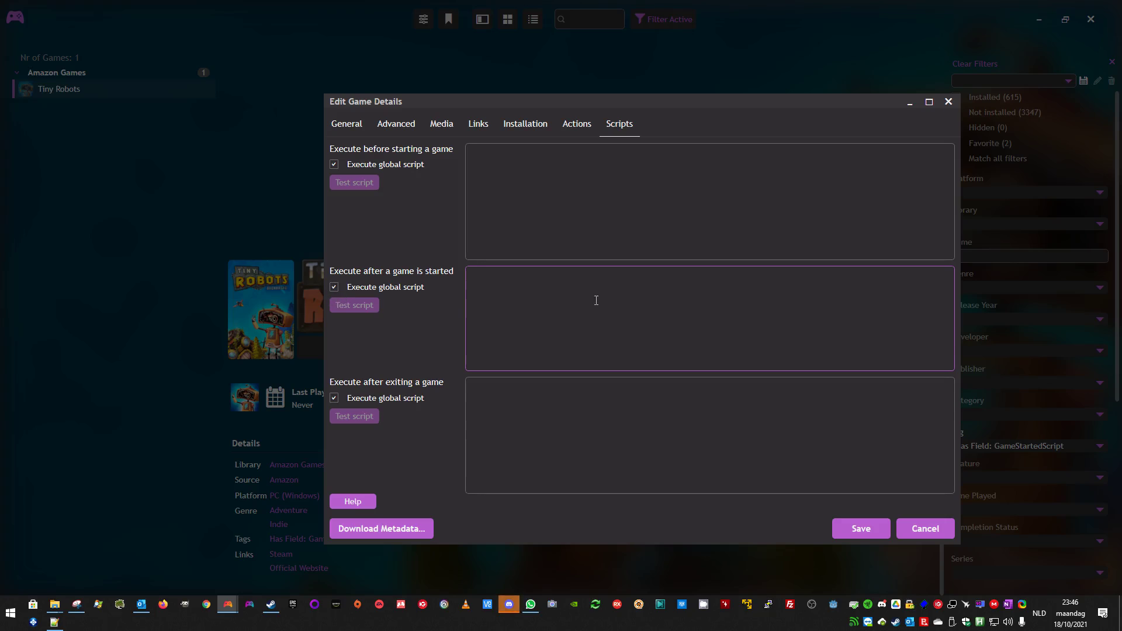
Disable the global script executed after the game is started, enter "soem script" as its own script and save Tiny Robots
left_click(335, 288)
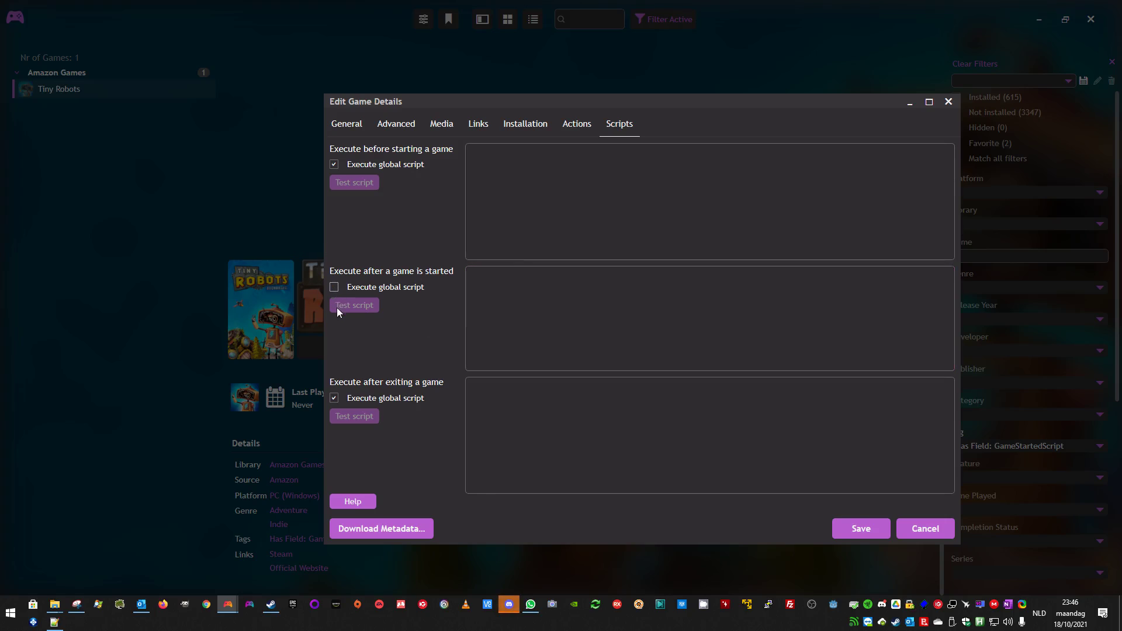
left_click(476, 296)
type("so")
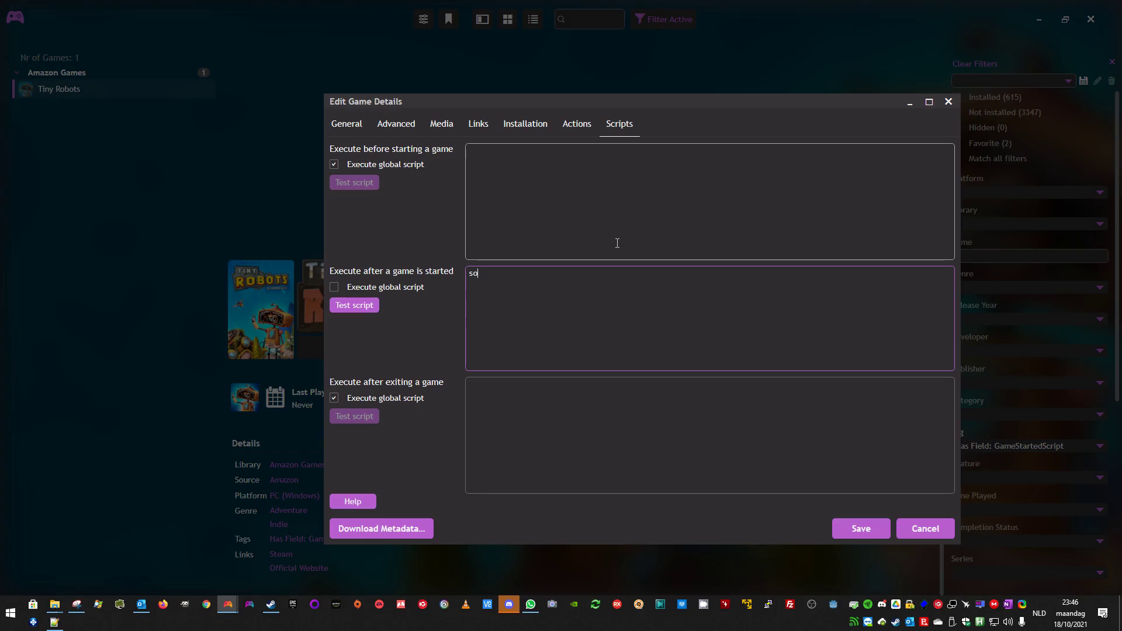
type("em script")
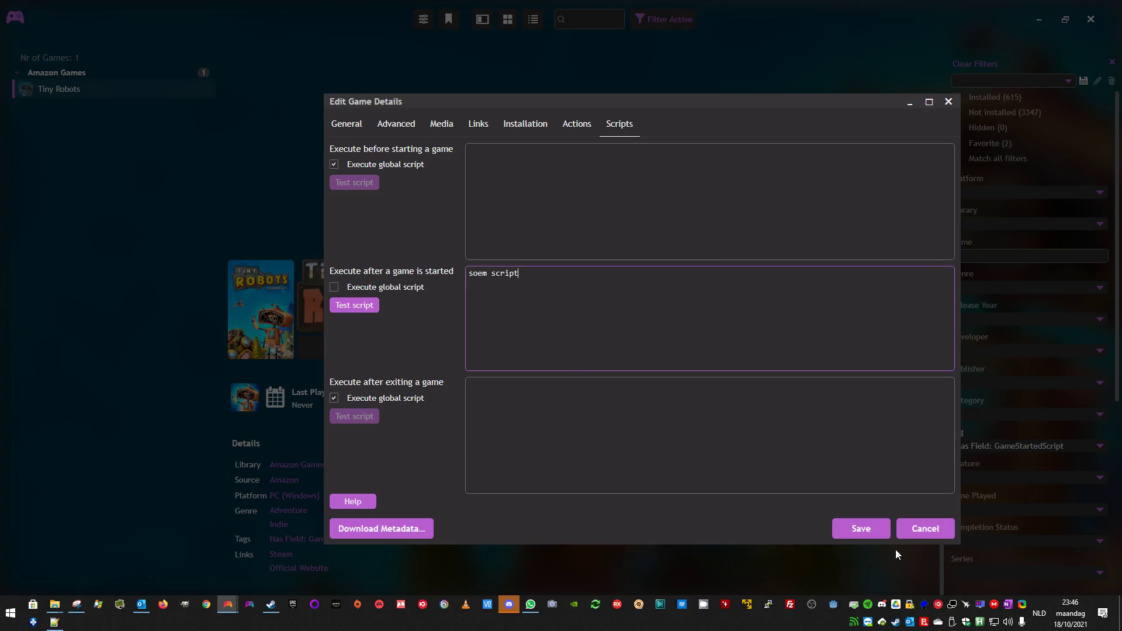
left_click(867, 529)
Use the Fields Tagger to remove the GameStartedScript tags from all games in the database
left_click(15, 17)
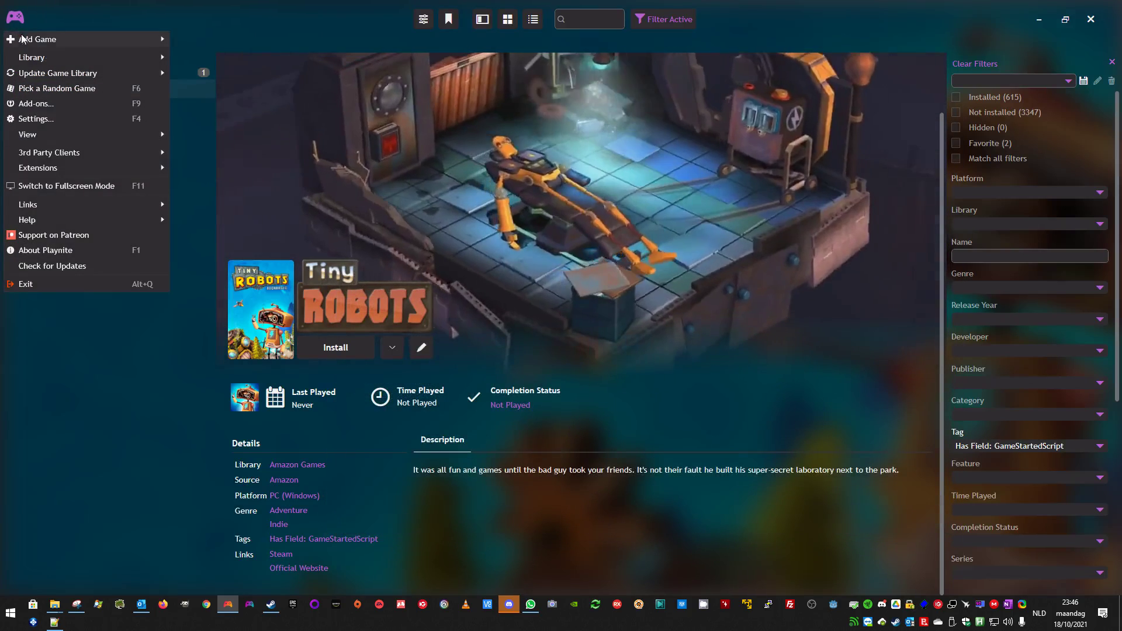
mouse_move(41, 168)
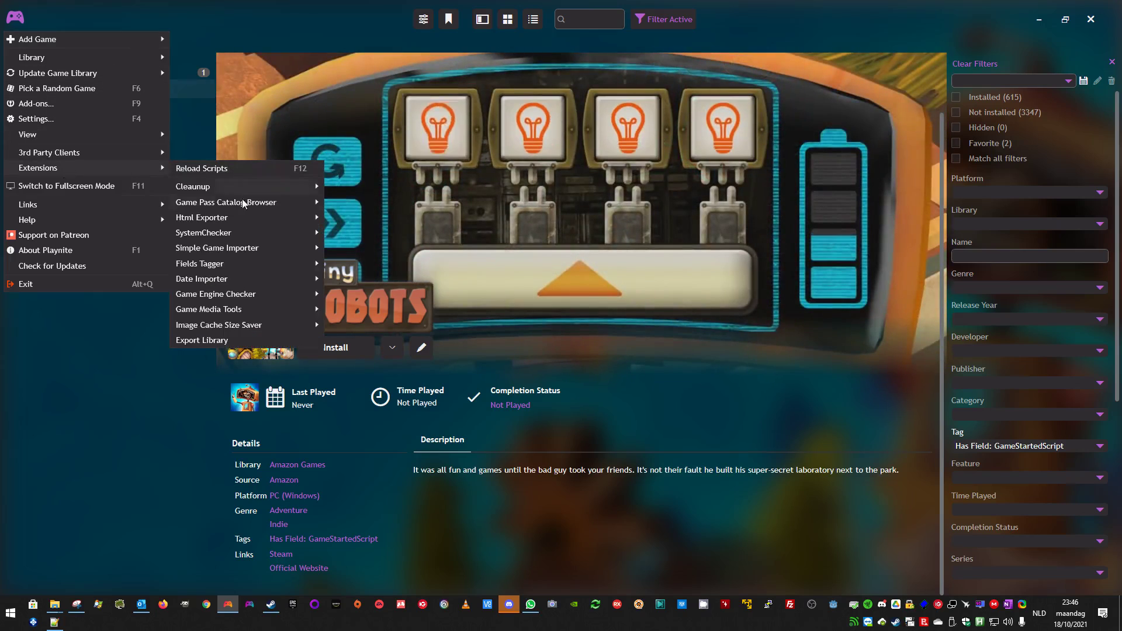
mouse_move(280, 264)
left_click(351, 263)
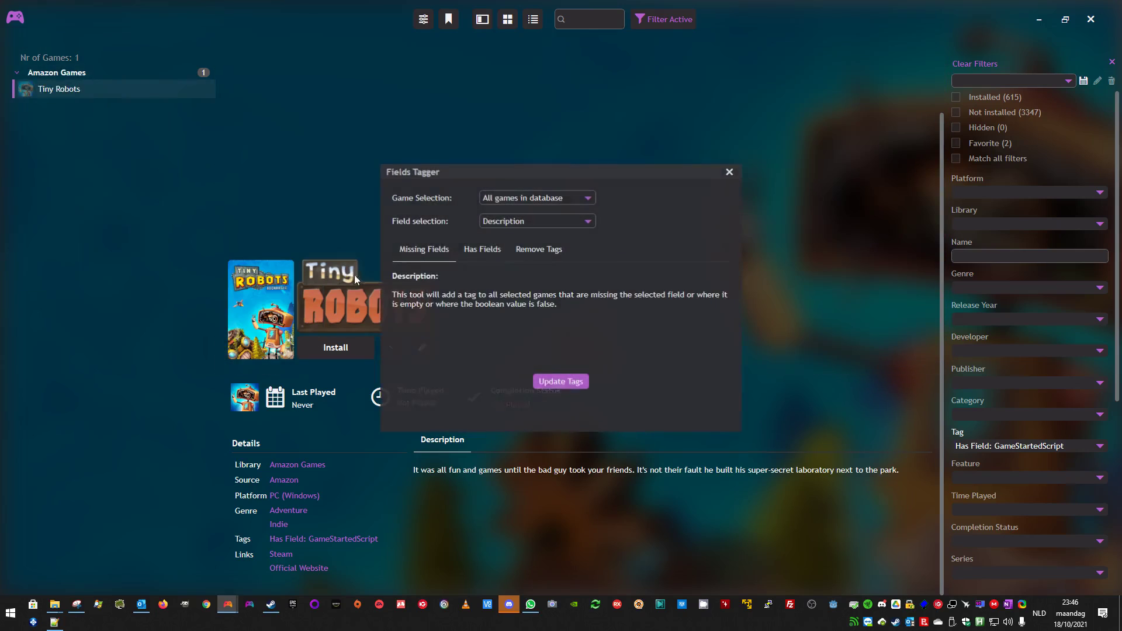
left_click(532, 223)
left_click(526, 251)
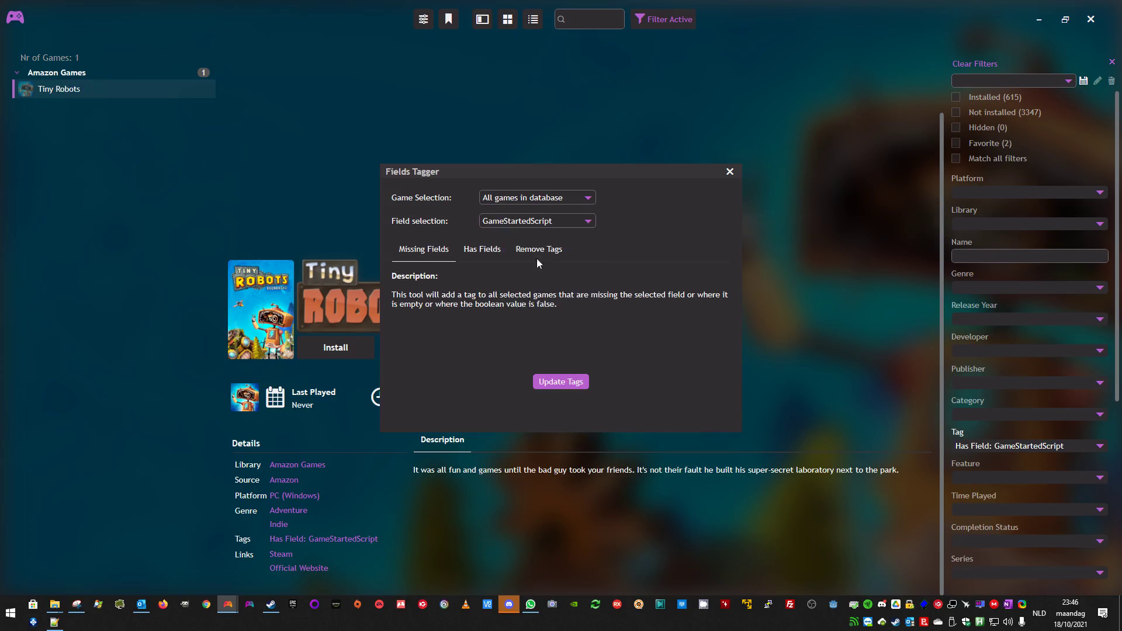
left_click(538, 255)
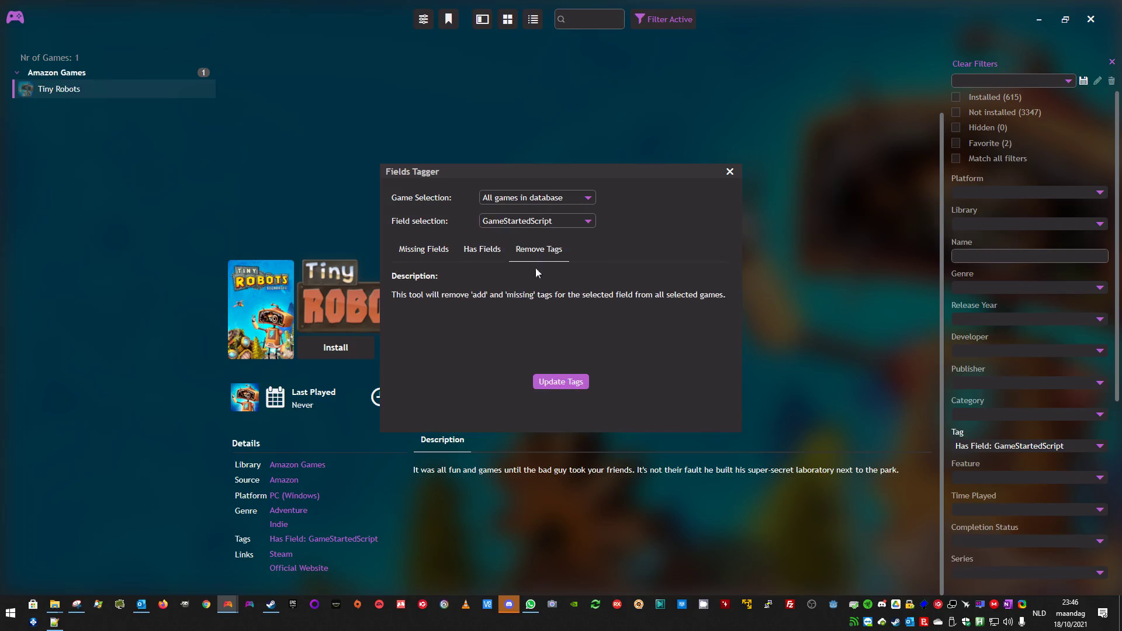
left_click(565, 383)
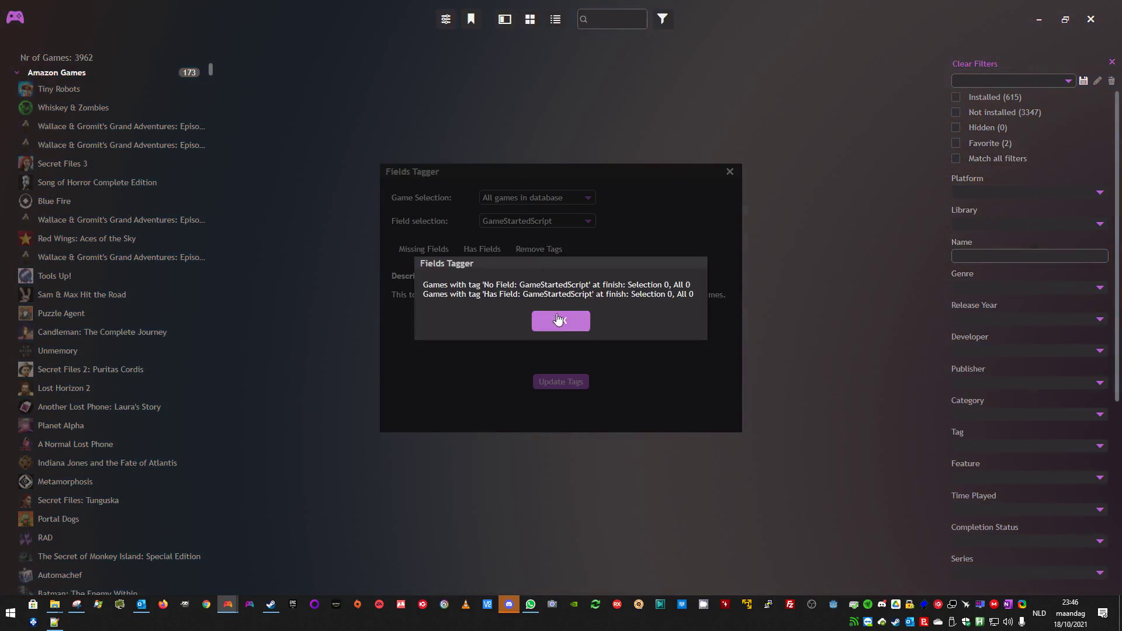
left_click(558, 319)
Tag all games in the database that have the UseGlobalGameStartedScript field set to true
left_click(533, 226)
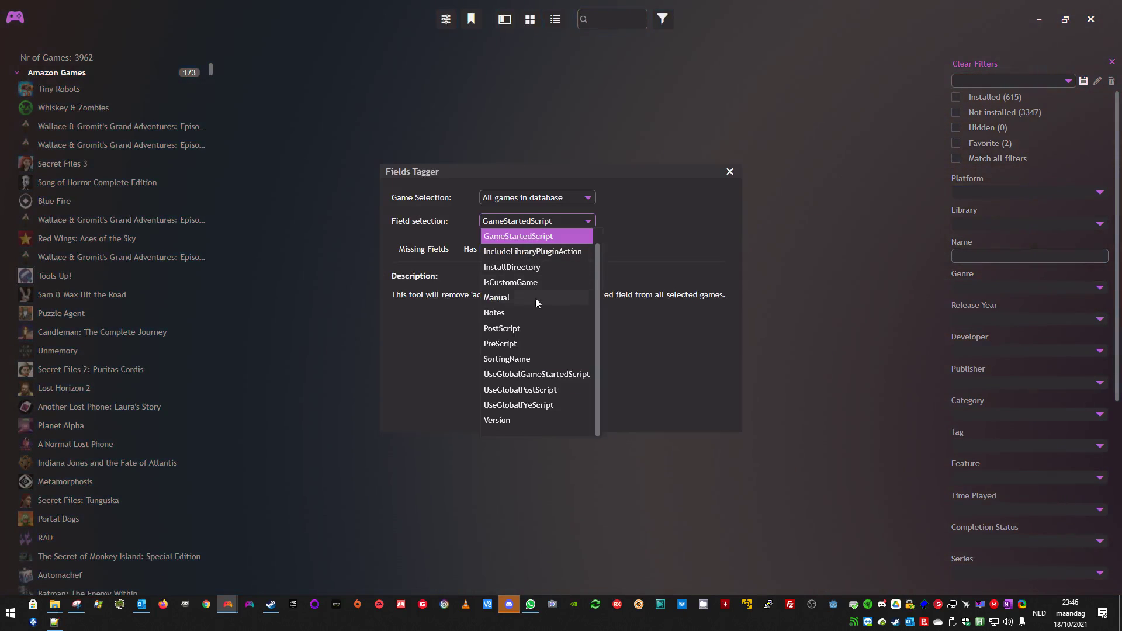
left_click(549, 376)
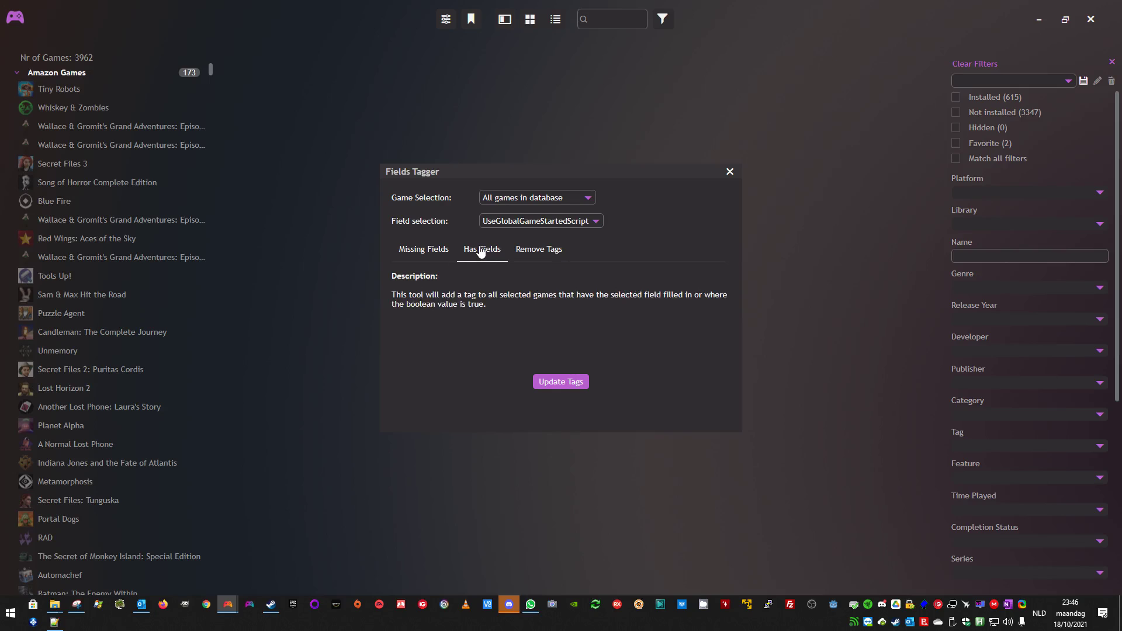
left_click(563, 382)
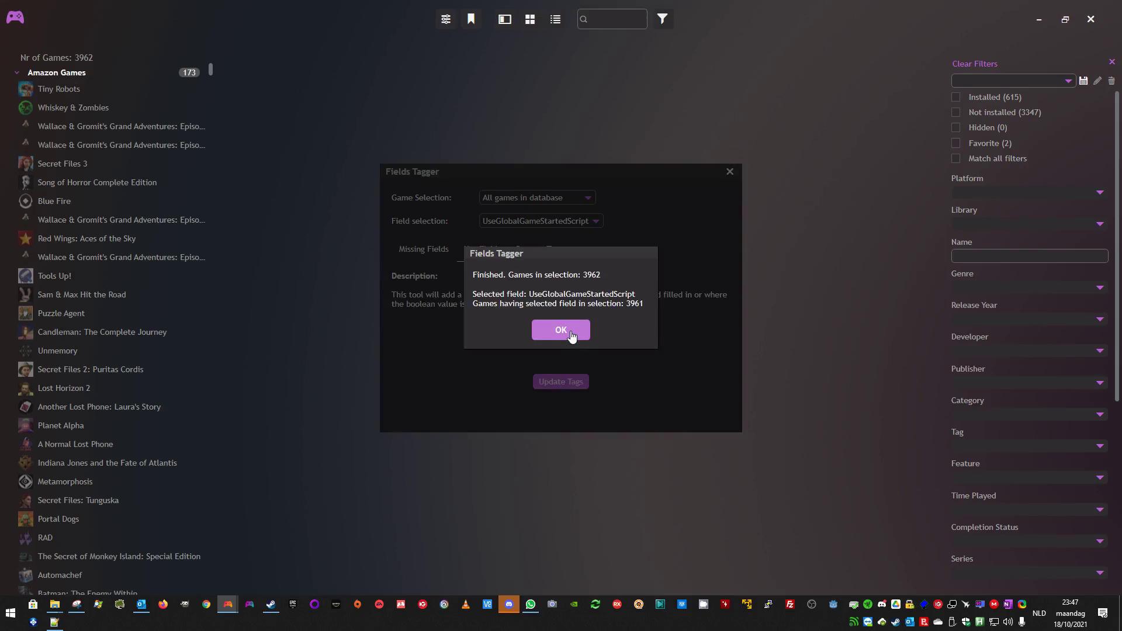
left_click(561, 330)
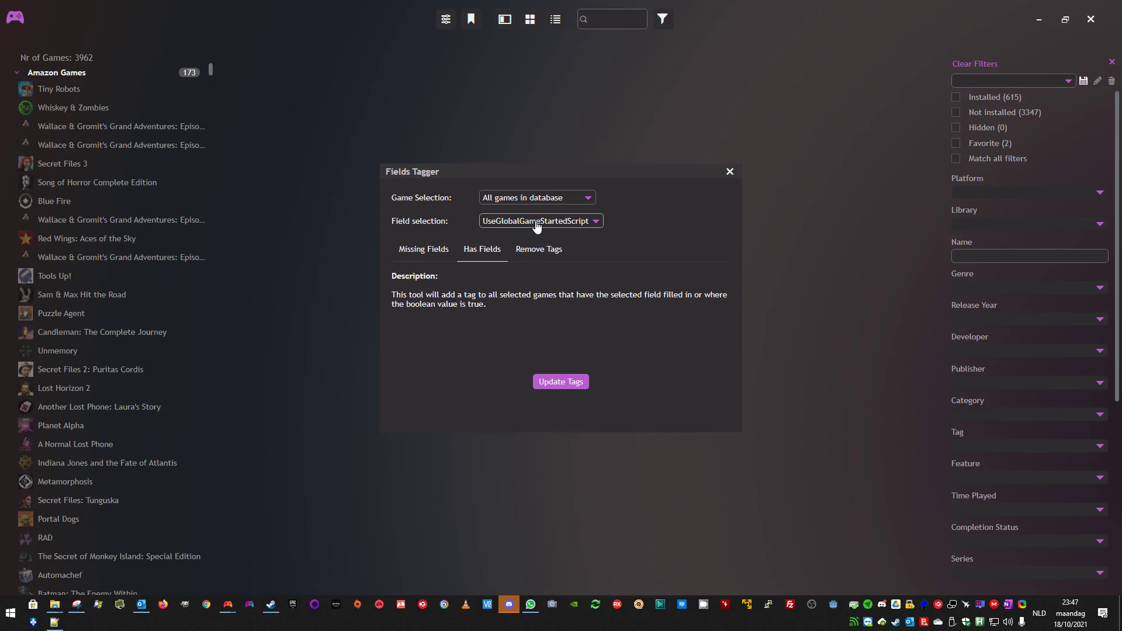
Remove the UseGlobalGameStartedScript tags from all games in the database
left_click(542, 252)
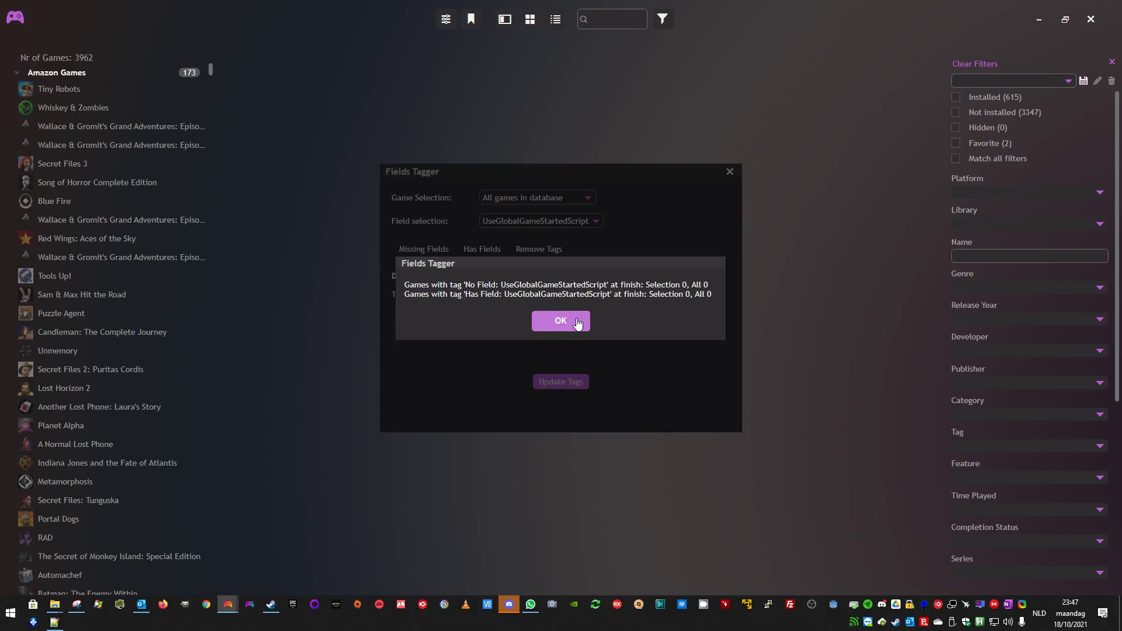
left_click(568, 321)
Tag all games in the database where the UseGlobalGameStartedScript field is missing or false and close the Fields Tagger
left_click(436, 246)
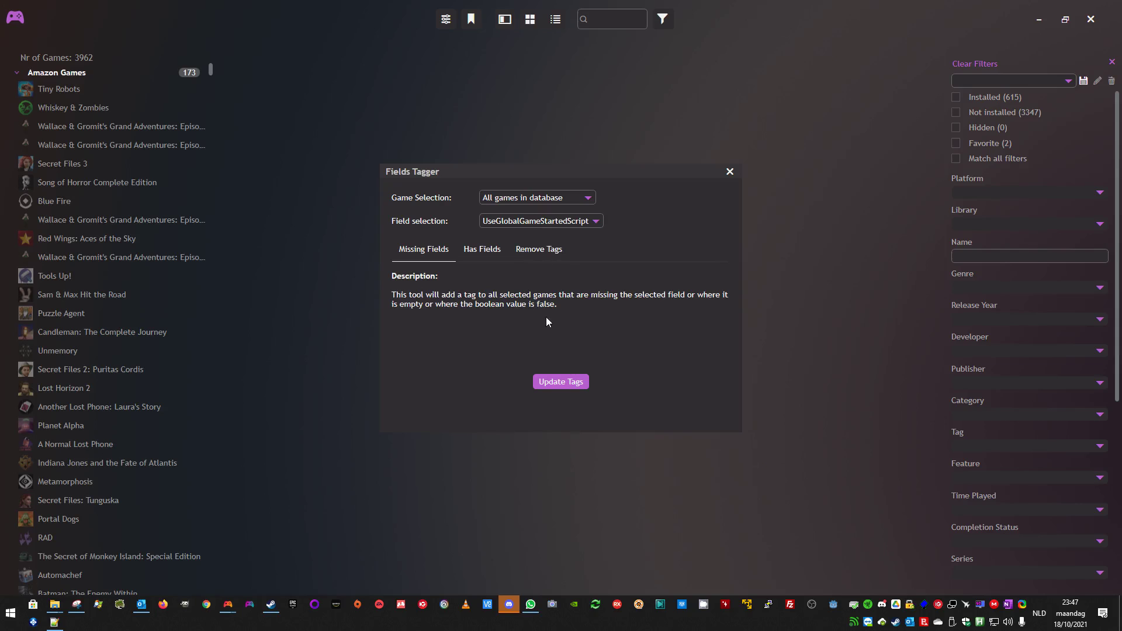
left_click(576, 383)
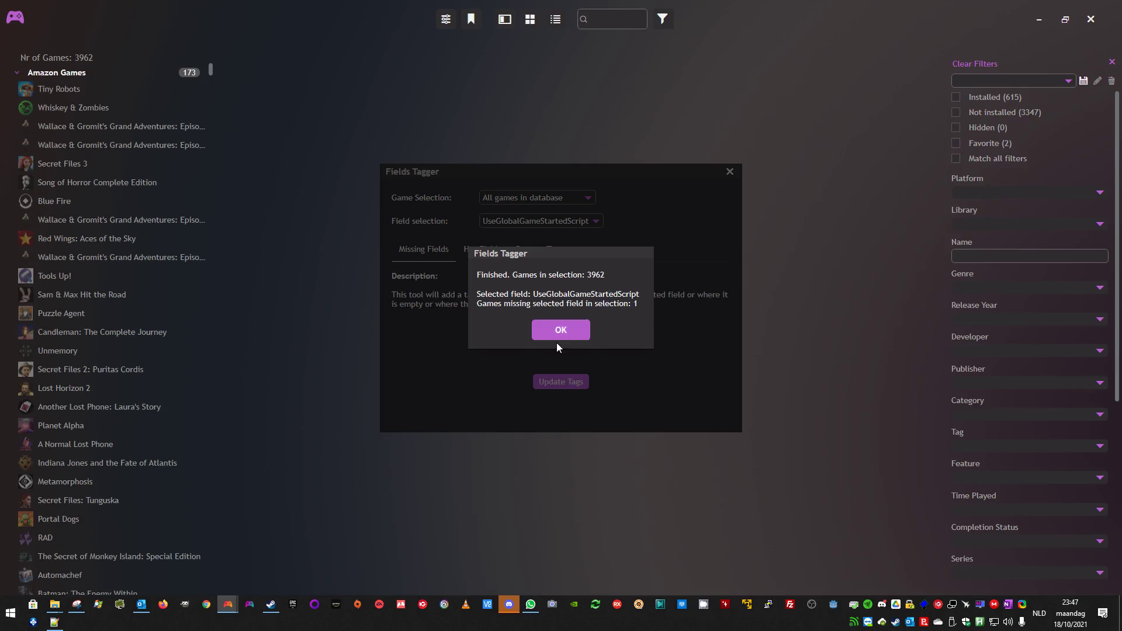
left_click(578, 328)
left_click(729, 172)
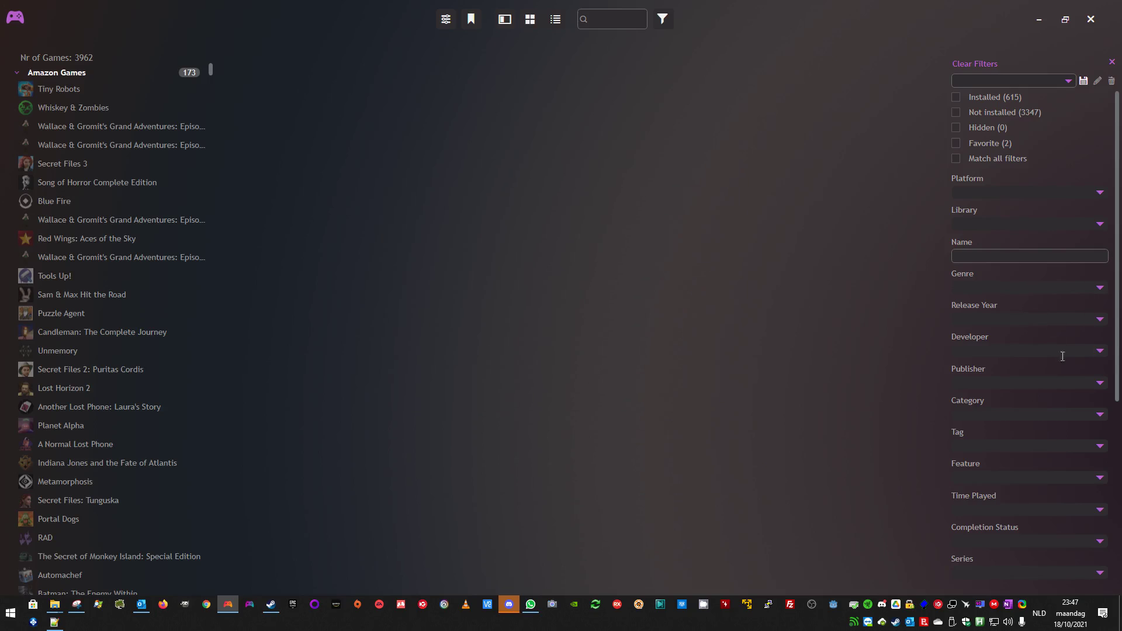
left_click(1101, 415)
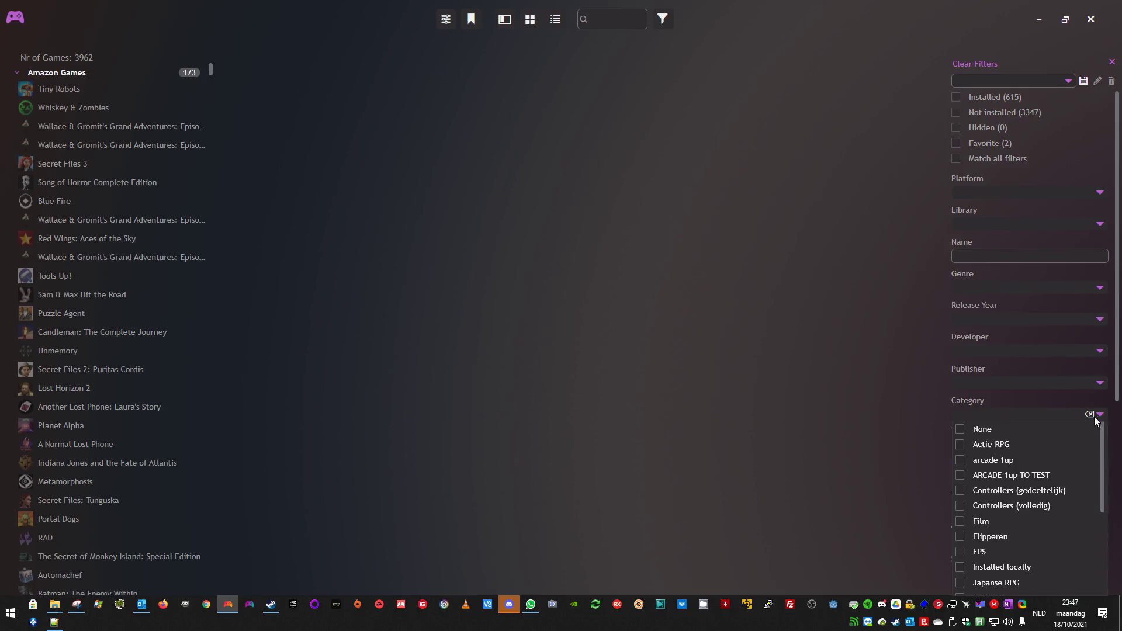
scroll(1047, 481, "down", 4)
scroll(1048, 510, "up", 2)
left_click(1048, 506)
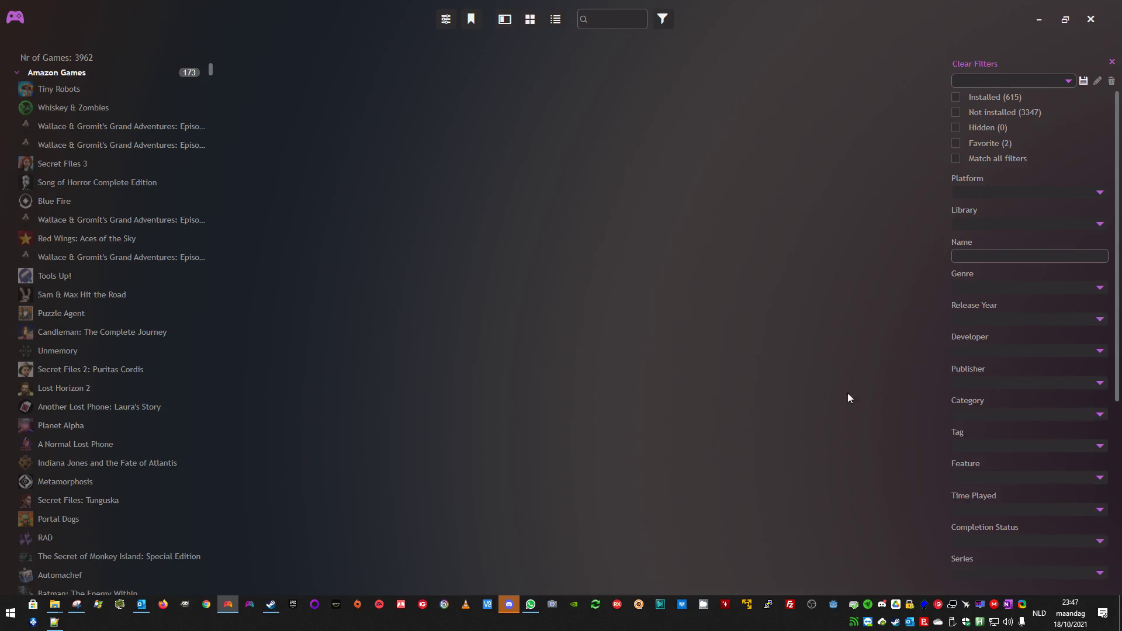
left_click(1101, 478)
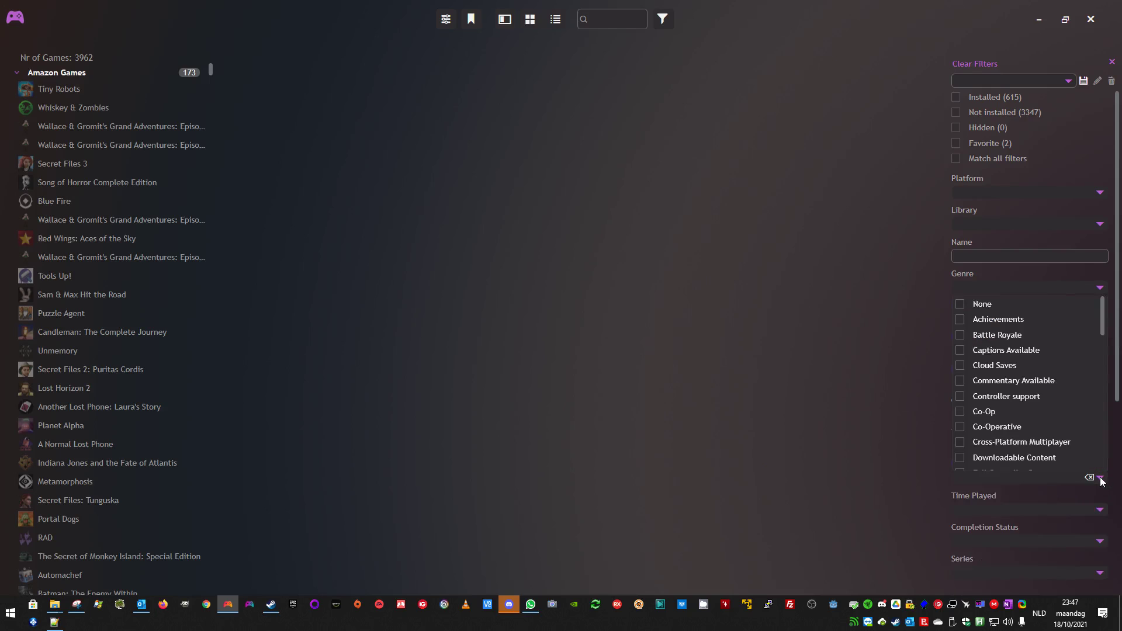
scroll(1047, 421, "down", 5)
left_click(1046, 431)
scroll(1046, 431, "down", 3)
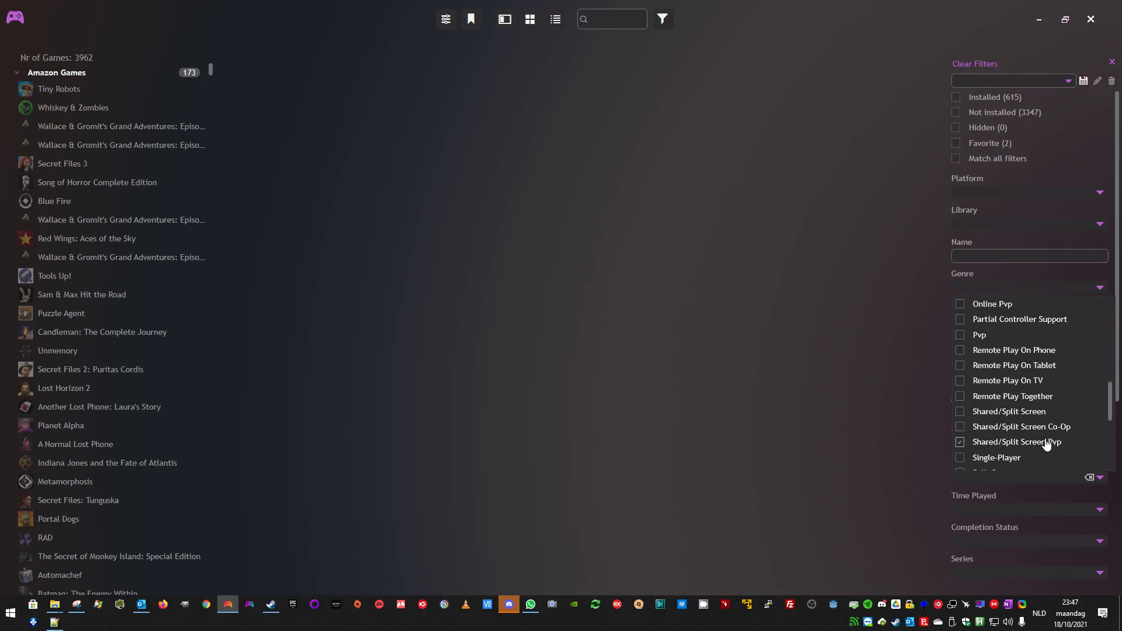
scroll(1053, 440, "up", 2)
left_click(696, 354)
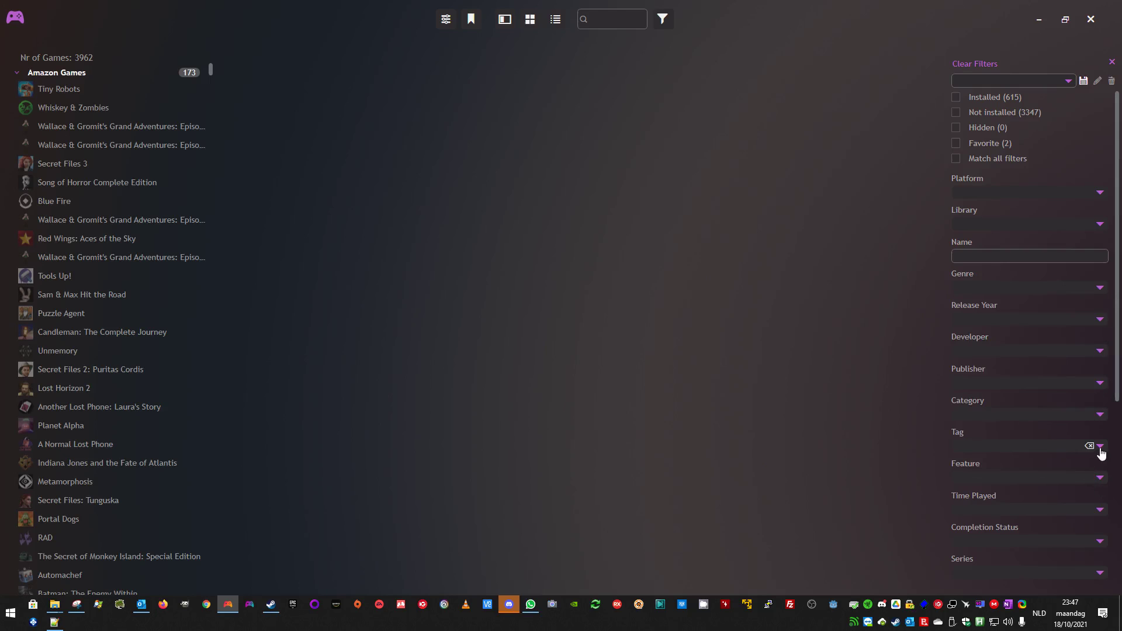
Filter the game list by the tag "No Field: UseGlobalGameStartedScript"
left_click(1100, 448)
left_click(997, 509)
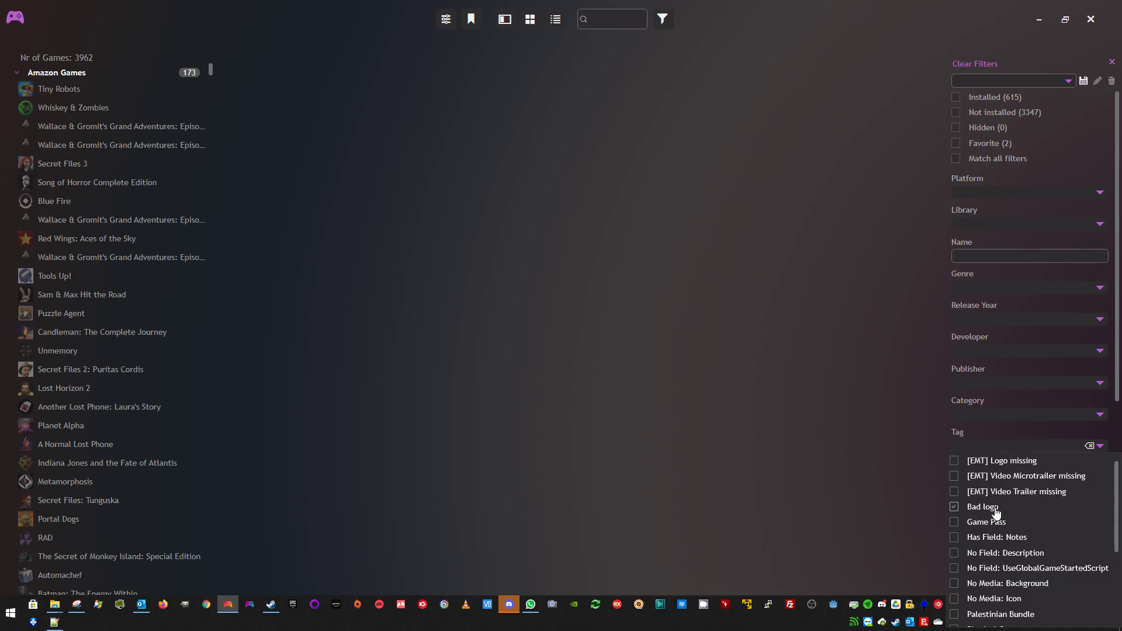
left_click(996, 524)
left_click(1001, 539)
left_click(1009, 553)
left_click(1001, 569)
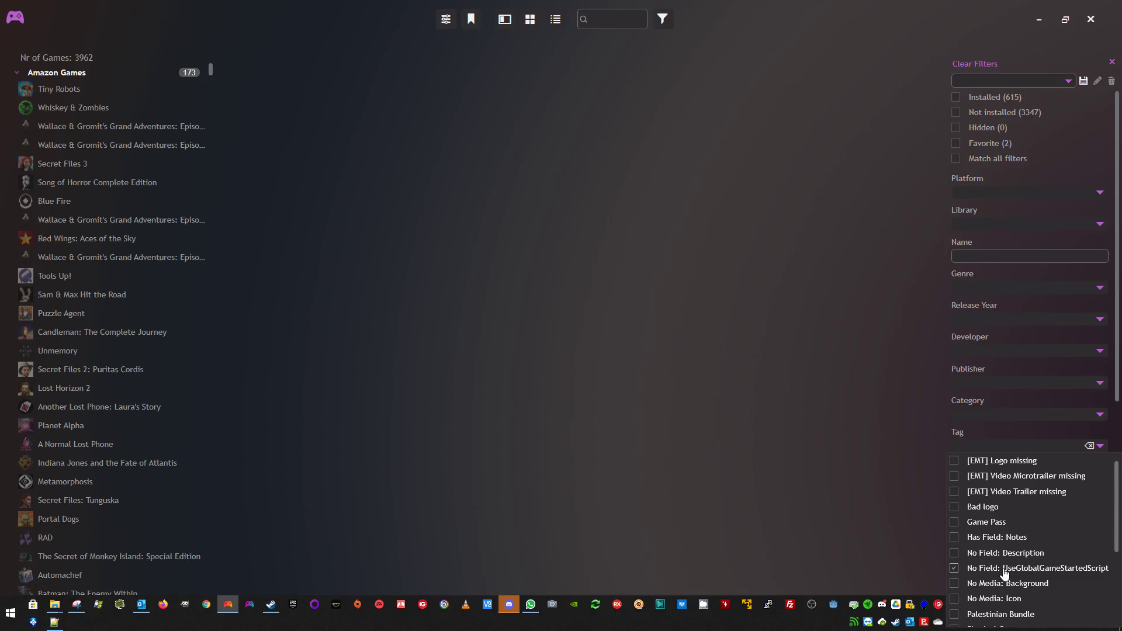
left_click(35, 87)
Edit Tiny Robots to re-enable the global script executed after the game is started, and save the game
left_click(422, 335)
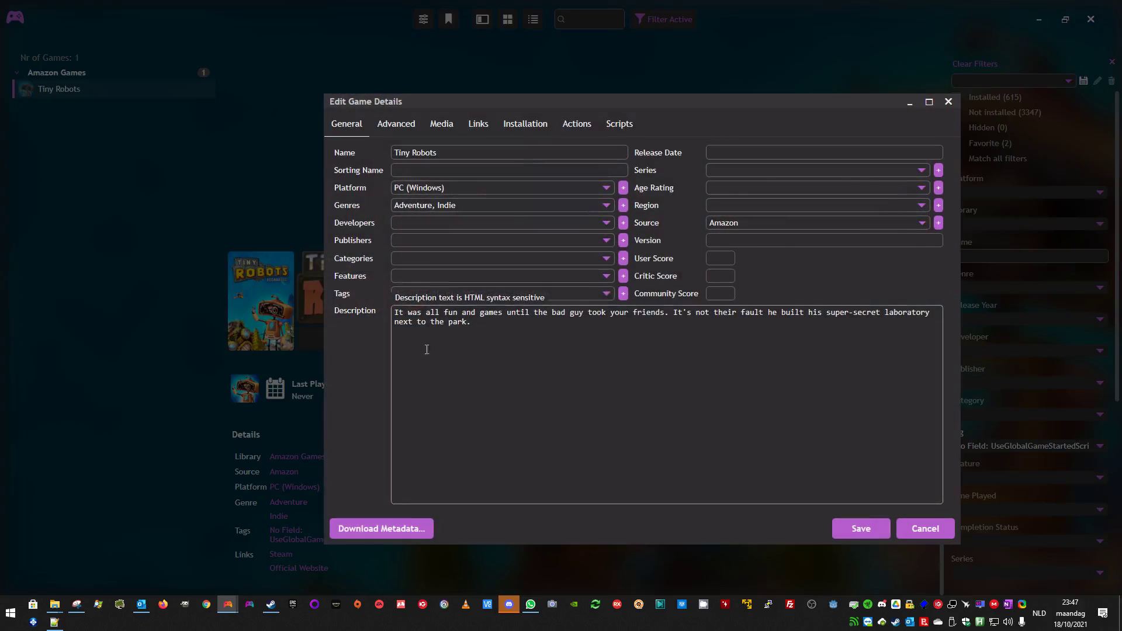
left_click(588, 130)
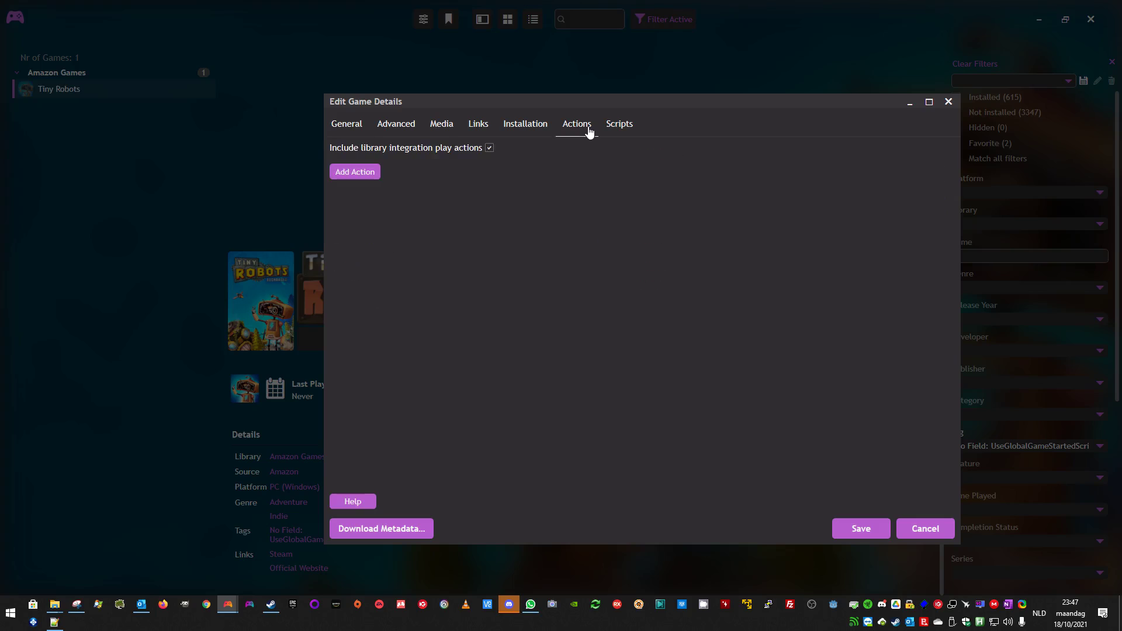
left_click(620, 124)
left_click(376, 294)
left_click(877, 530)
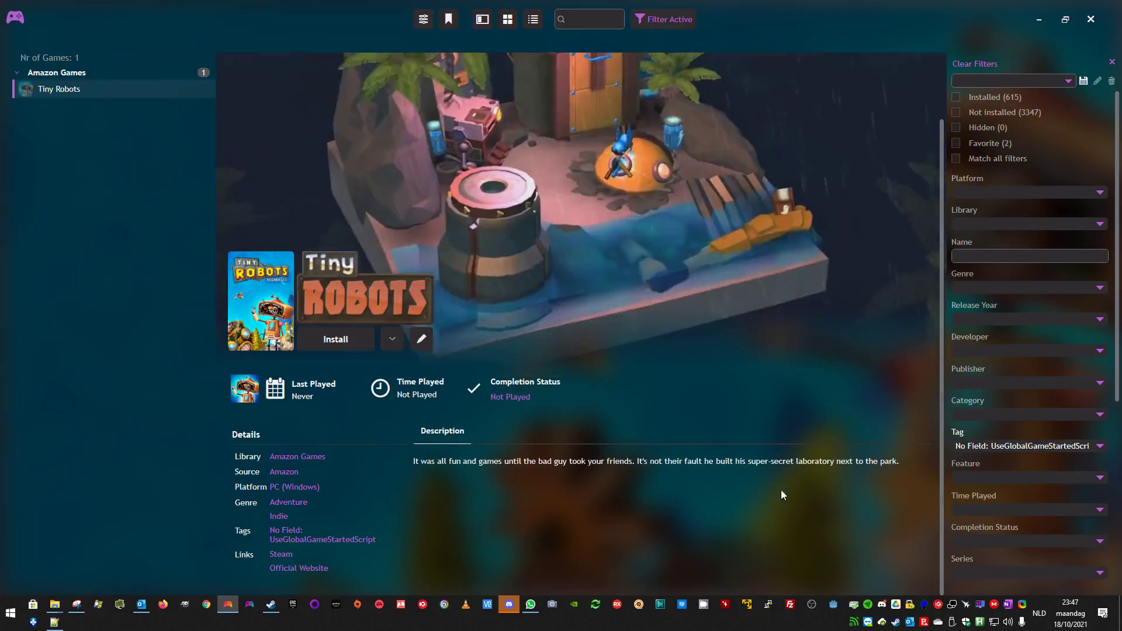
Open the Fields Tagger and look through its full list of selectable fields
left_click(14, 17)
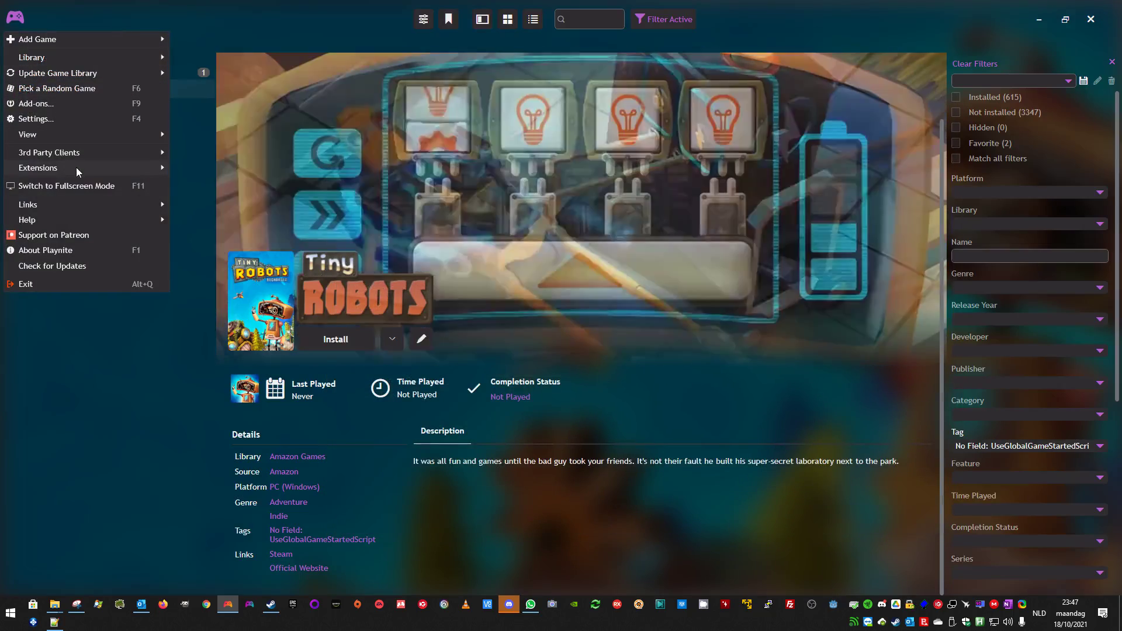
mouse_move(117, 168)
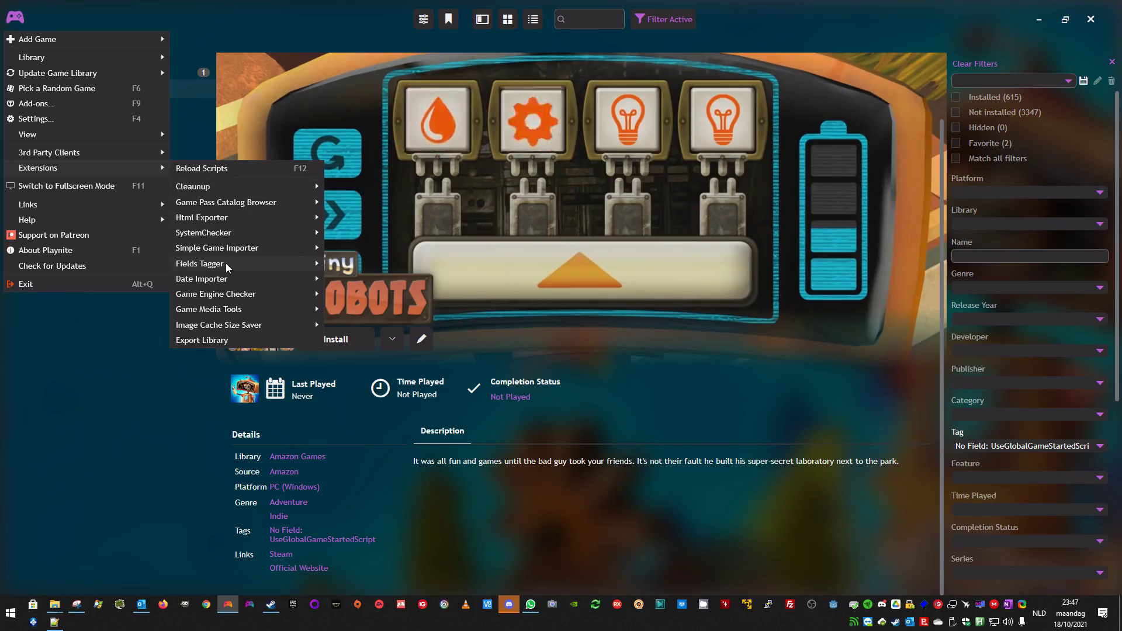
mouse_move(304, 264)
left_click(345, 269)
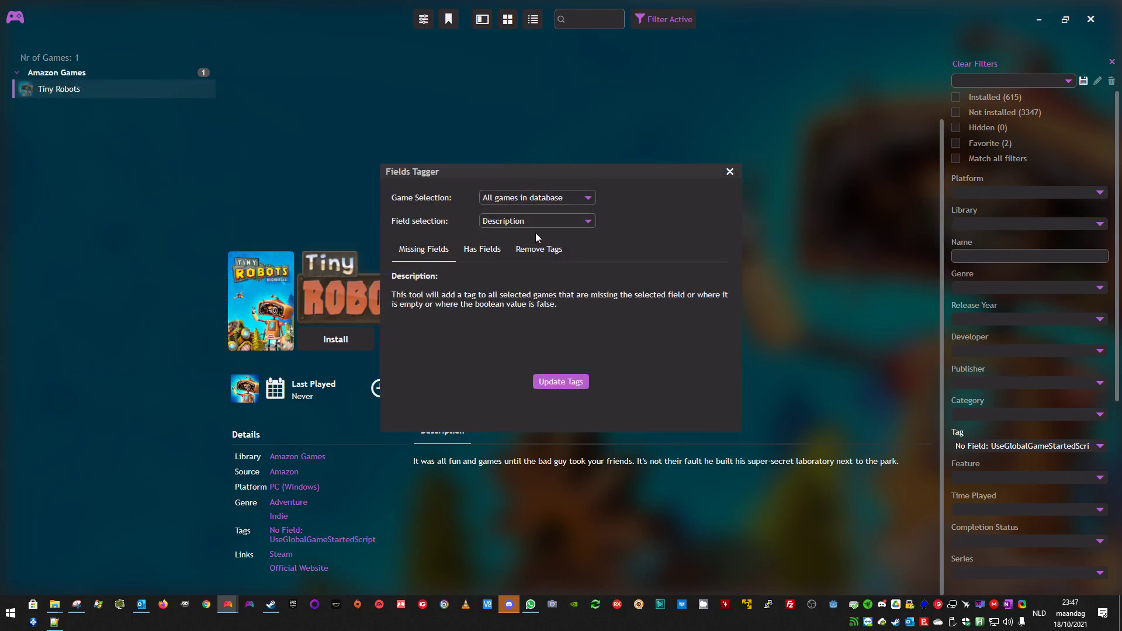
left_click(536, 226)
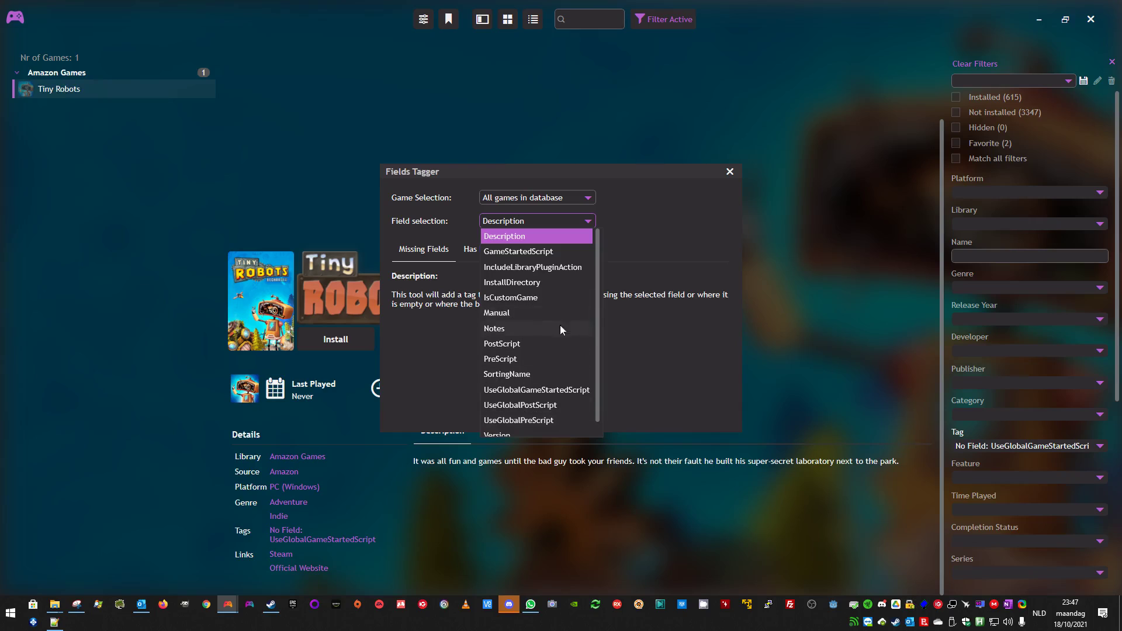
scroll(598, 317, "down", 1)
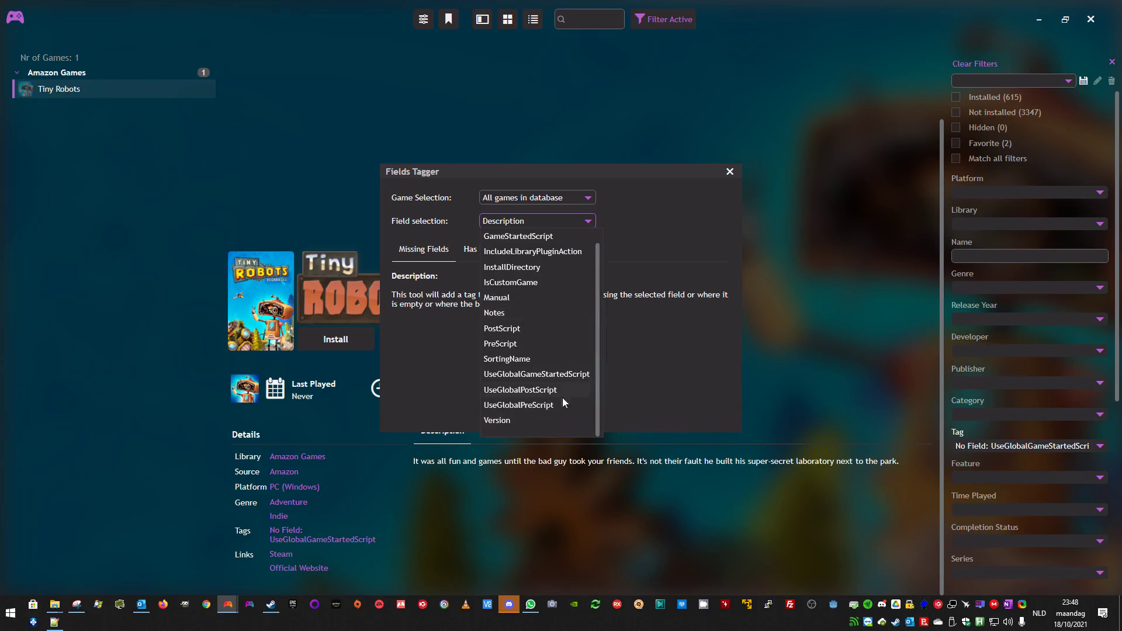
left_click(206, 605)
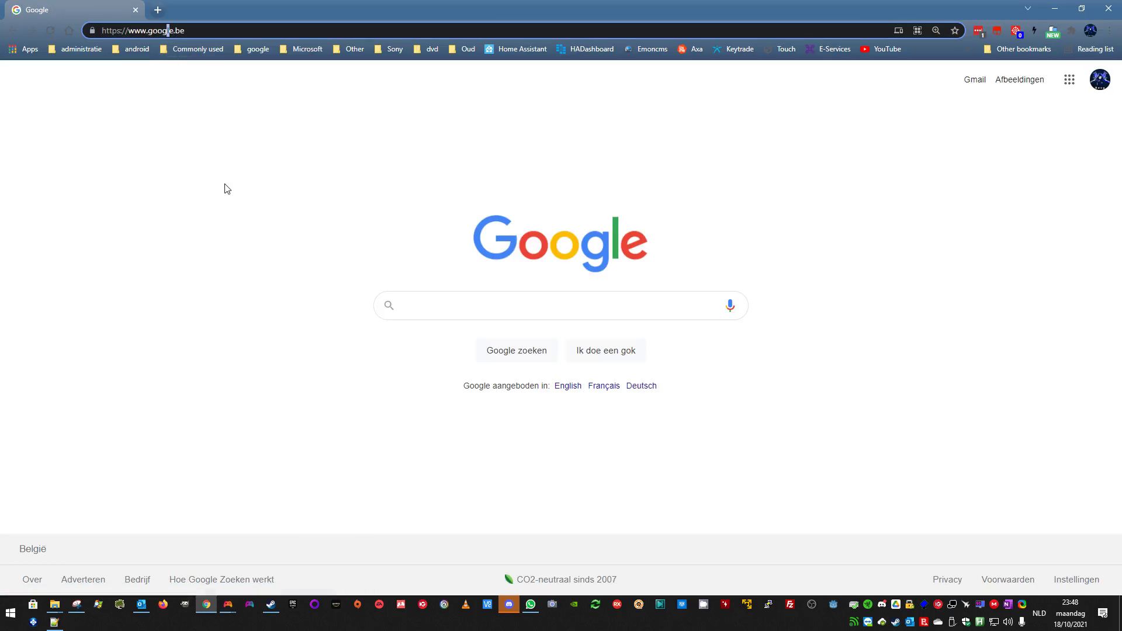
left_click(215, 37)
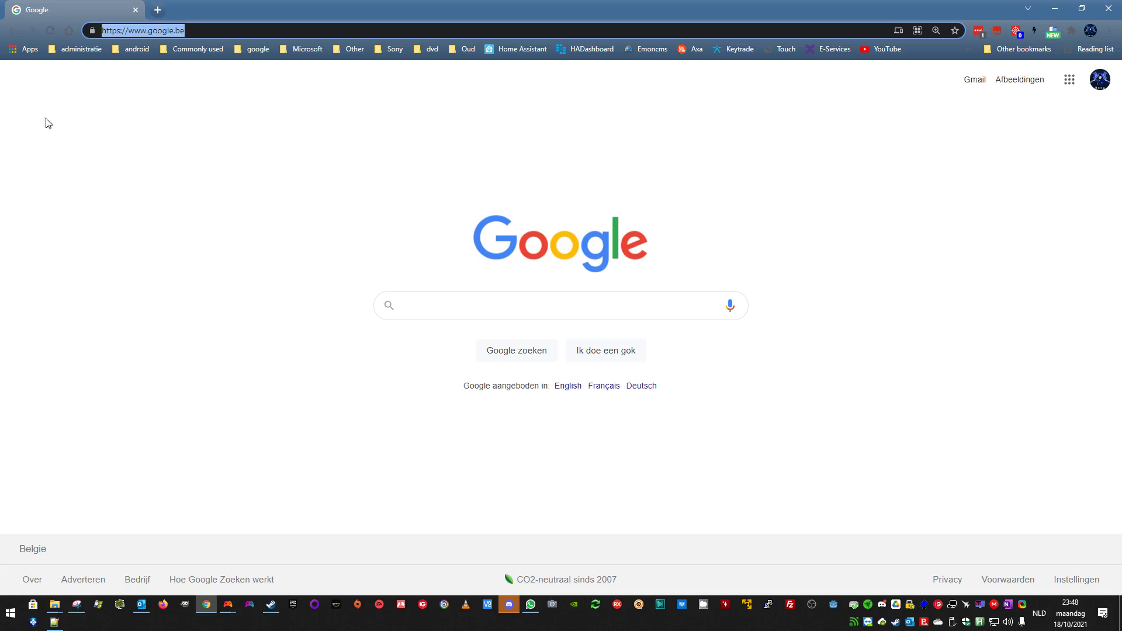
type("www.pl")
key("Return")
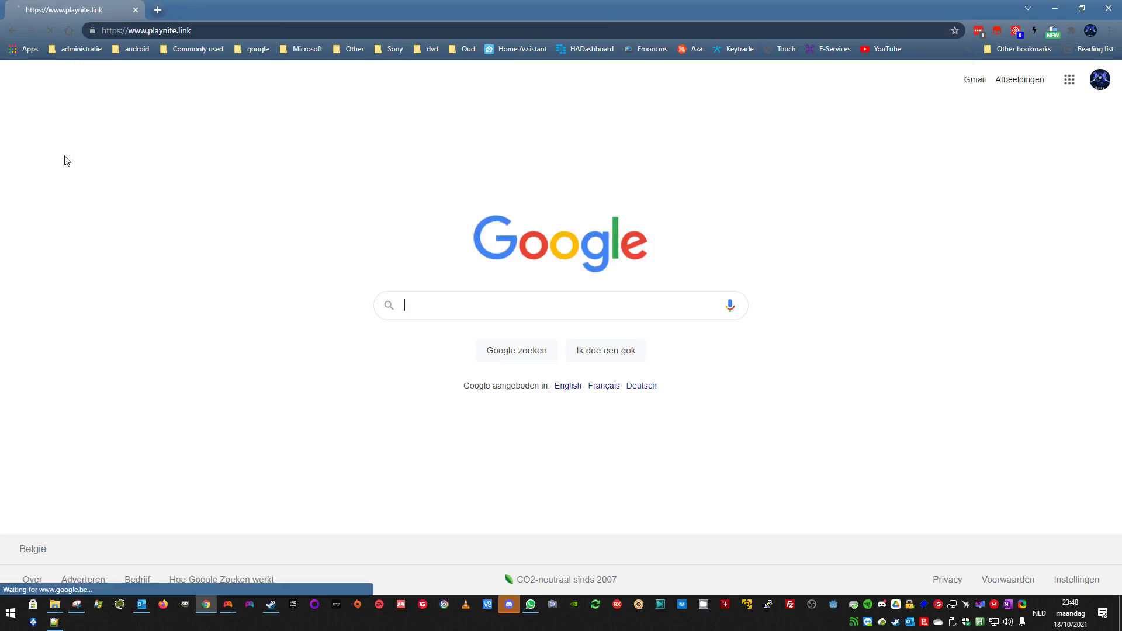
left_click(543, 76)
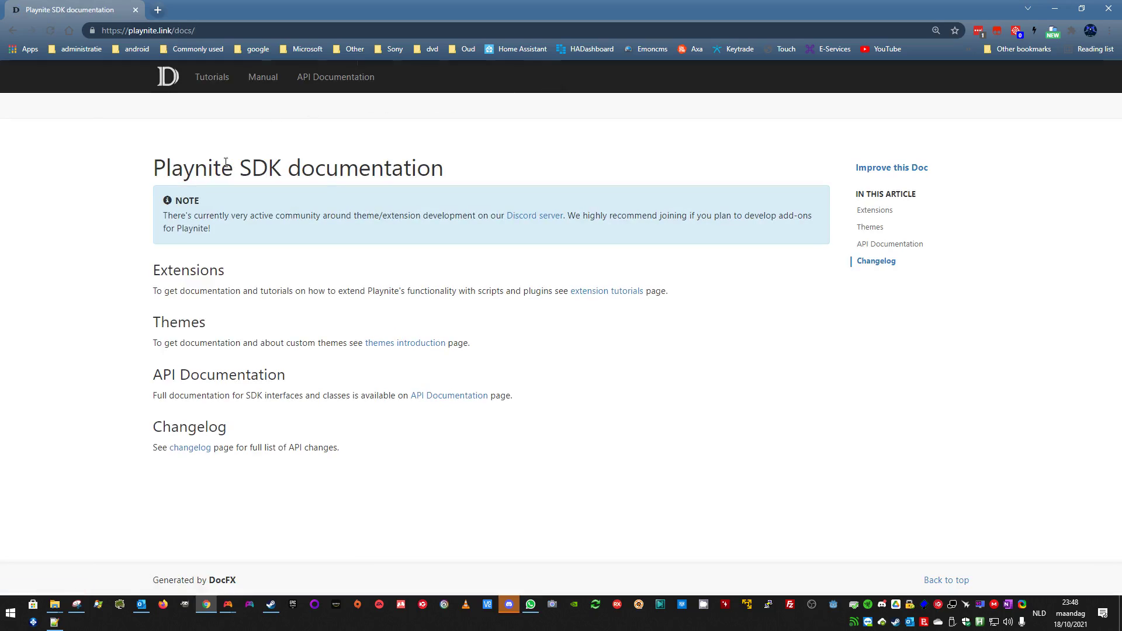
left_click(356, 81)
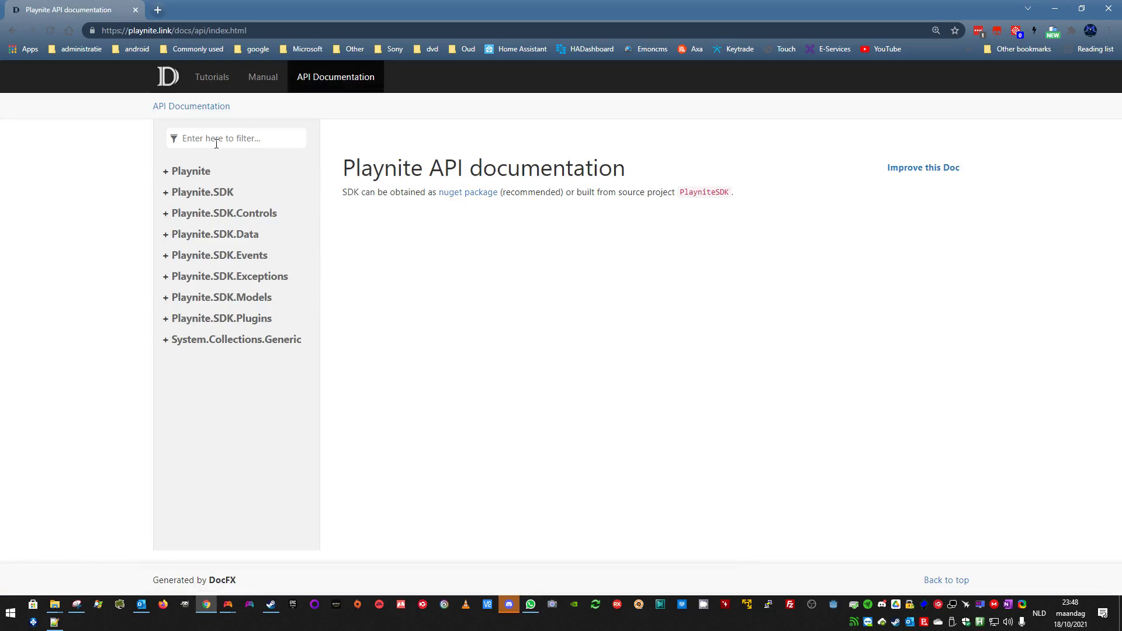
type("game")
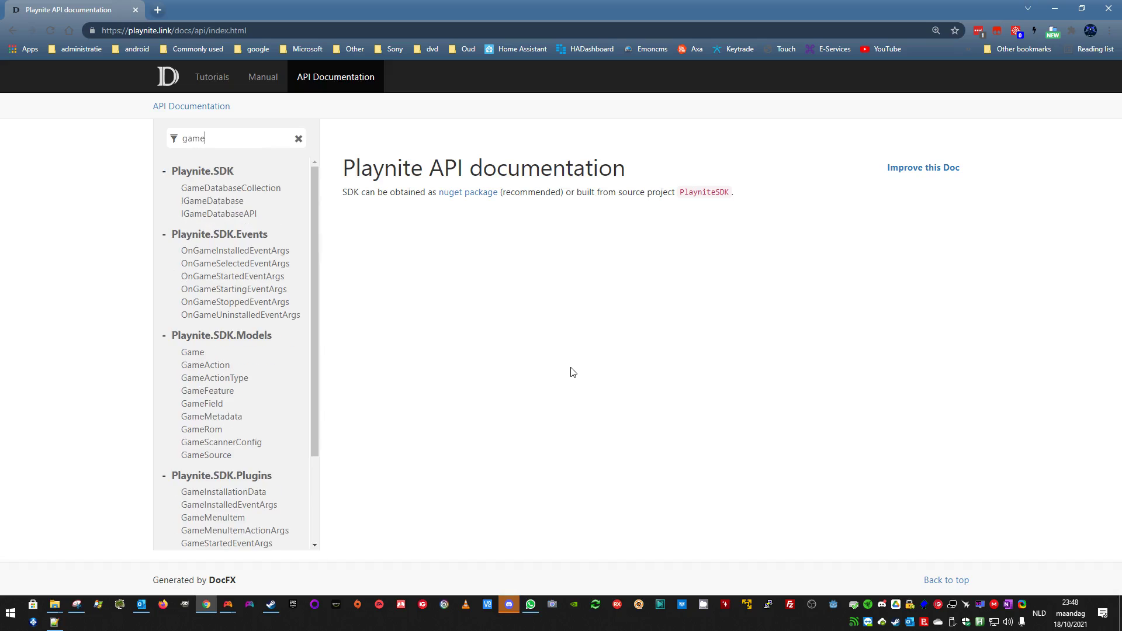
left_click(192, 353)
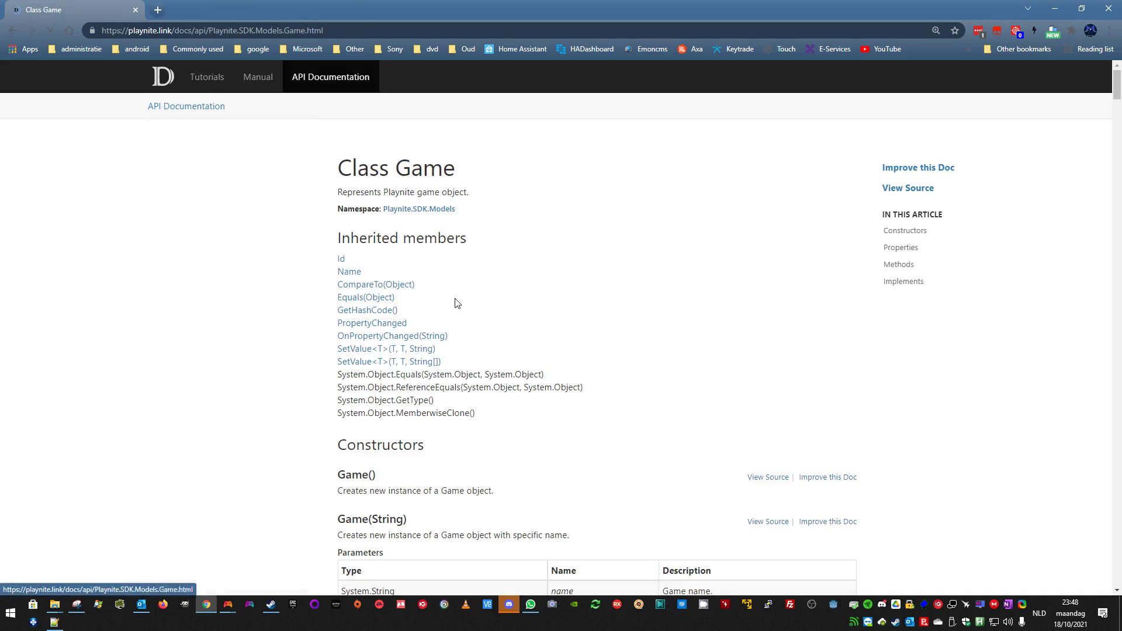
Search the Game class page for "useglobal", read the descriptions of the matching properties, and close the browser
scroll(450, 310, "down", 10)
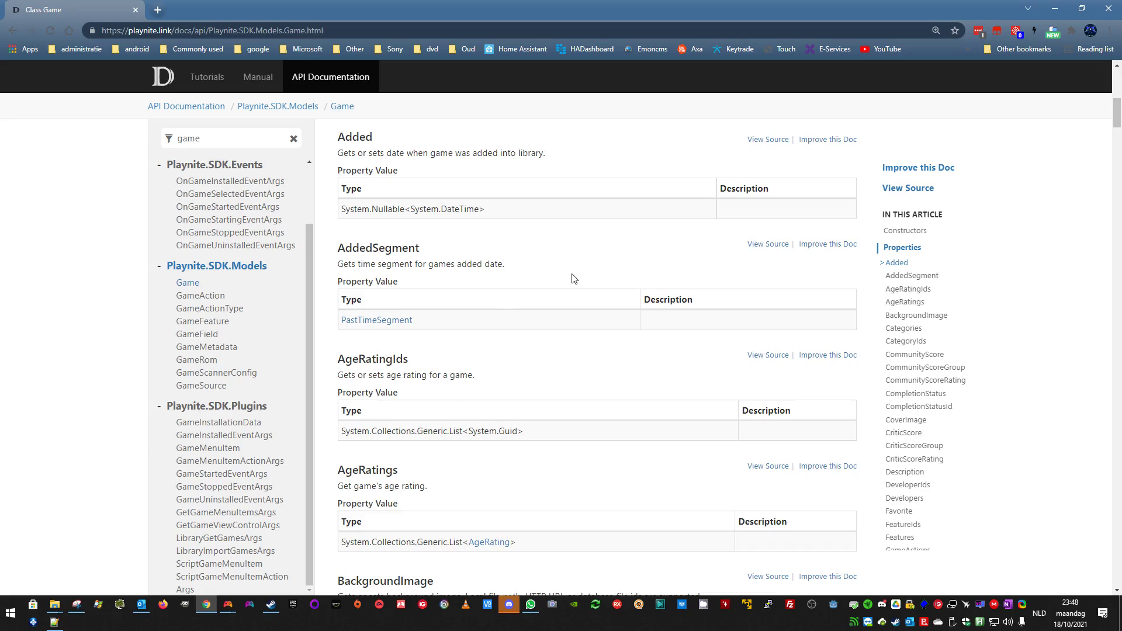
key("ctrl+f")
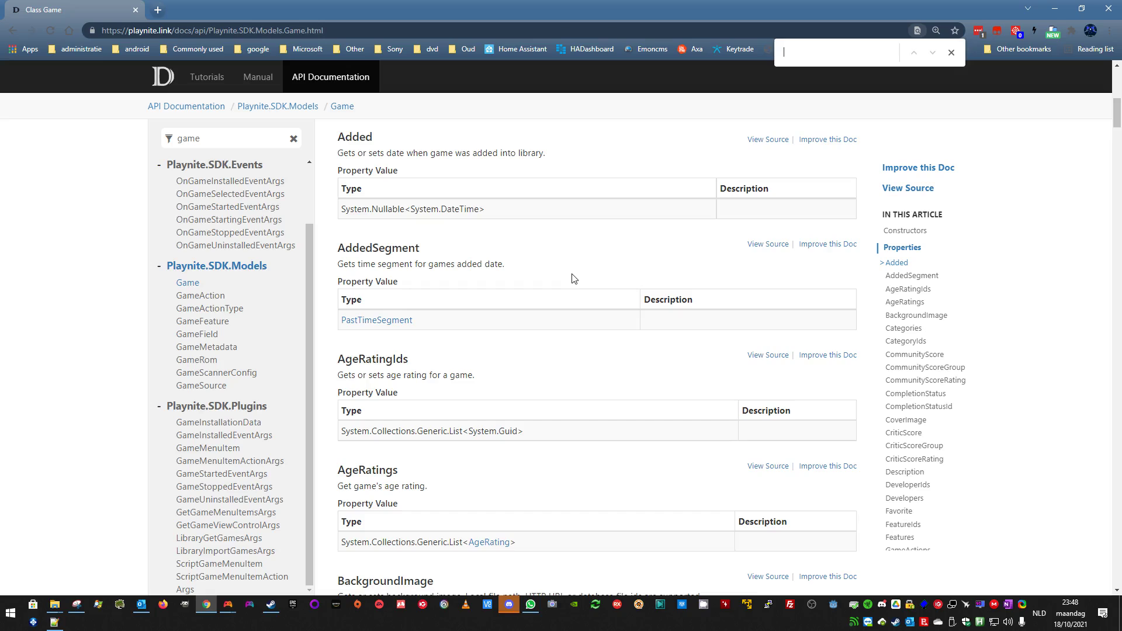
type("use")
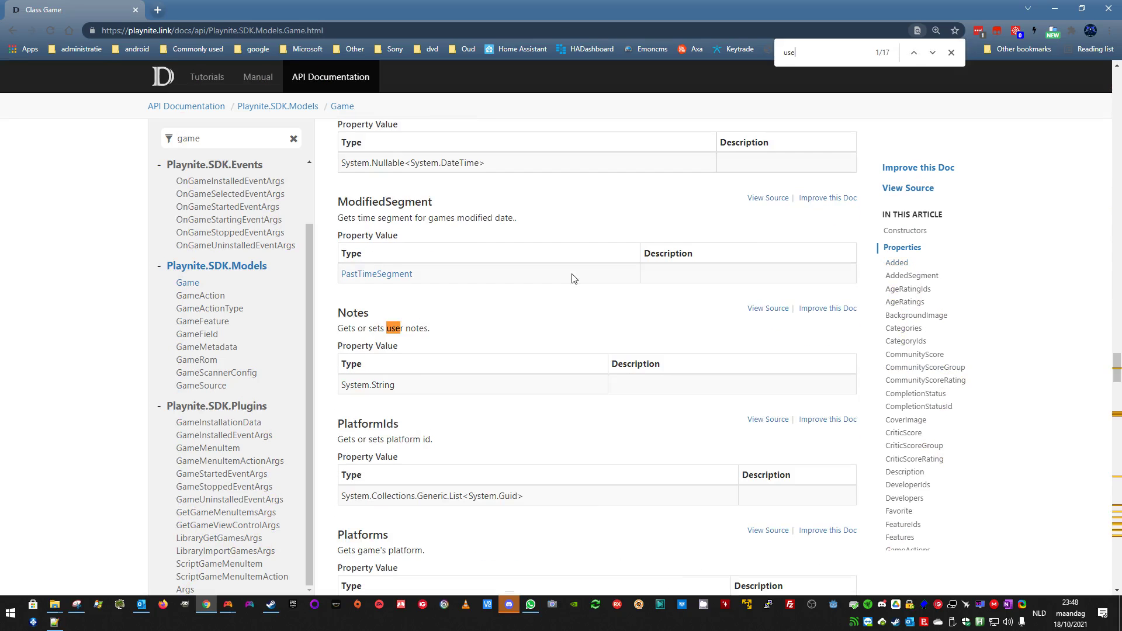
type("global")
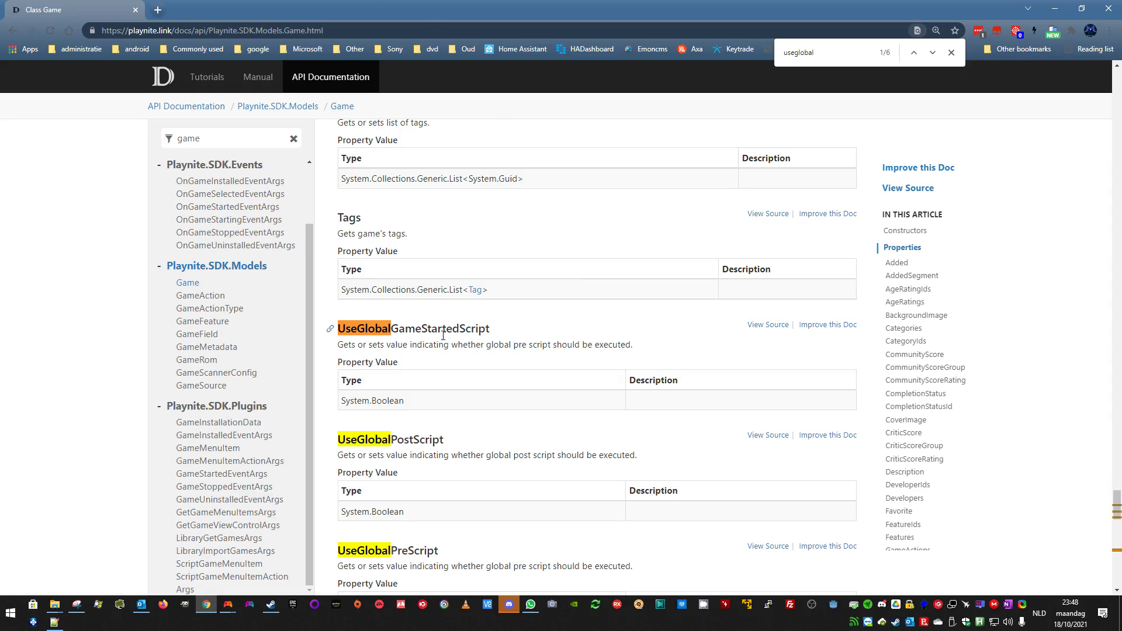
left_click_drag(508, 349, 586, 345)
left_click_drag(440, 468, 579, 456)
scroll(444, 385, "down", 3)
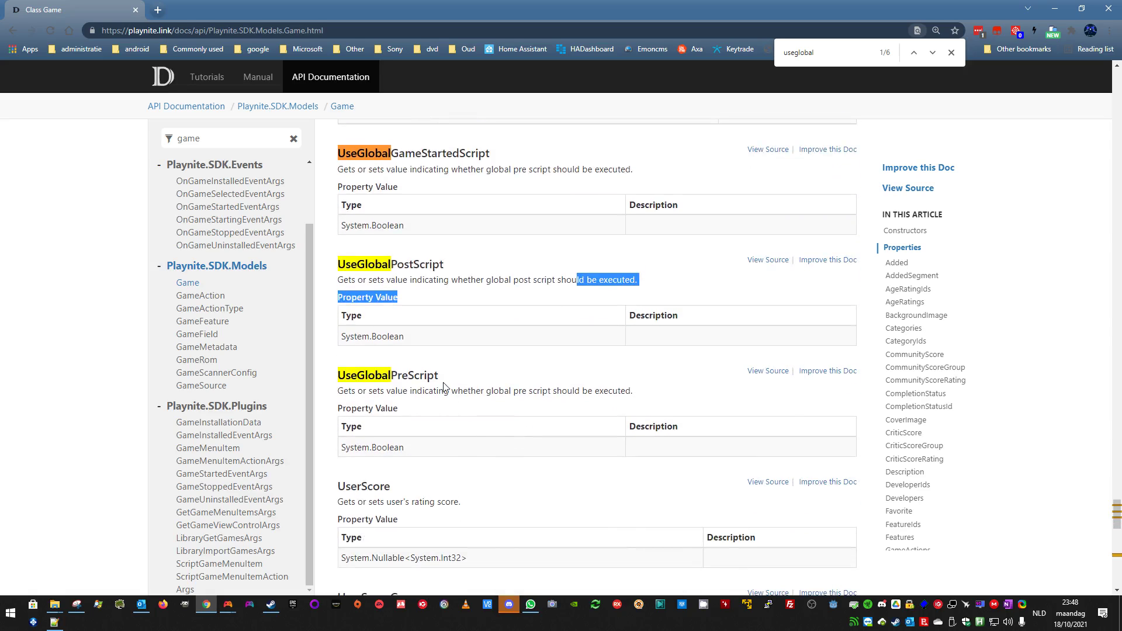
left_click(1109, 8)
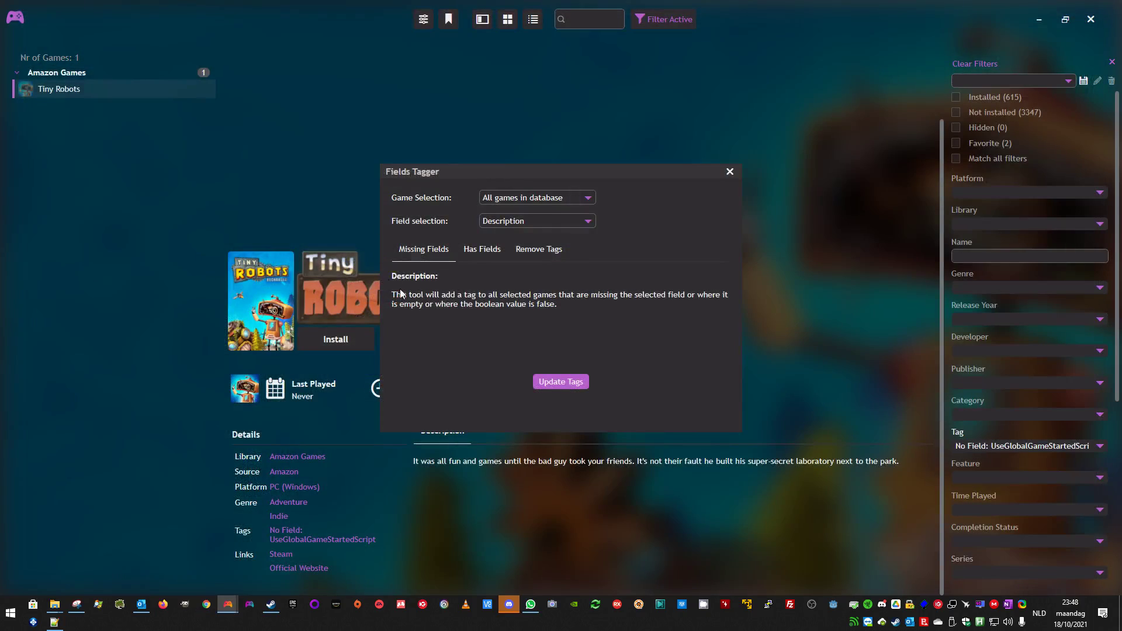
Check the selectable fields again in the Fields Tagger and close the tool
left_click(539, 225)
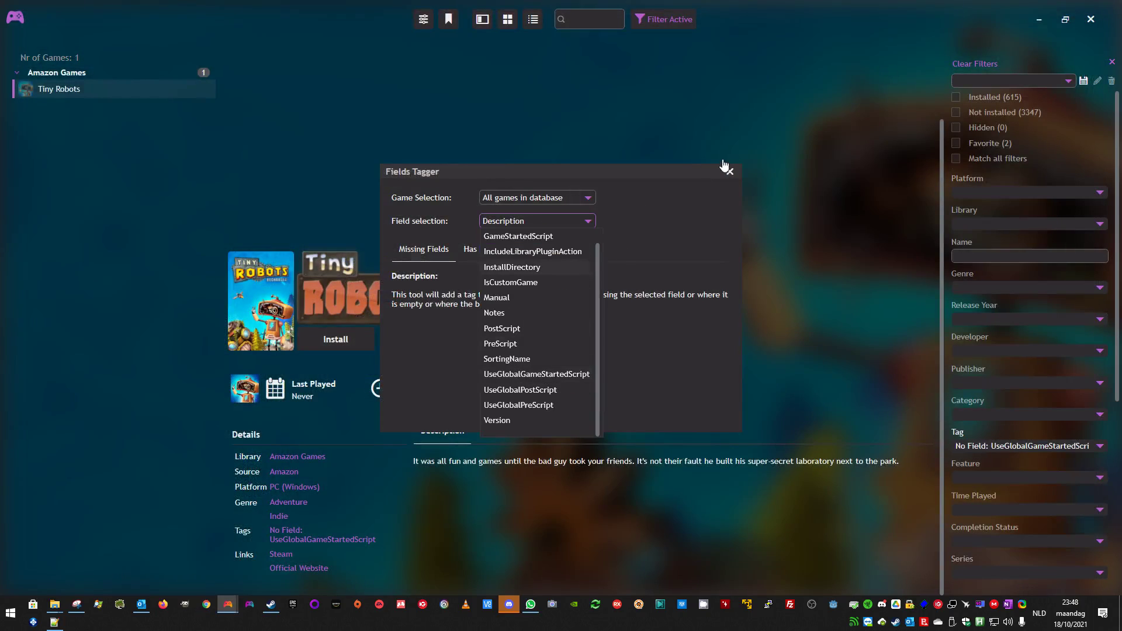
left_click(735, 174)
left_click(736, 174)
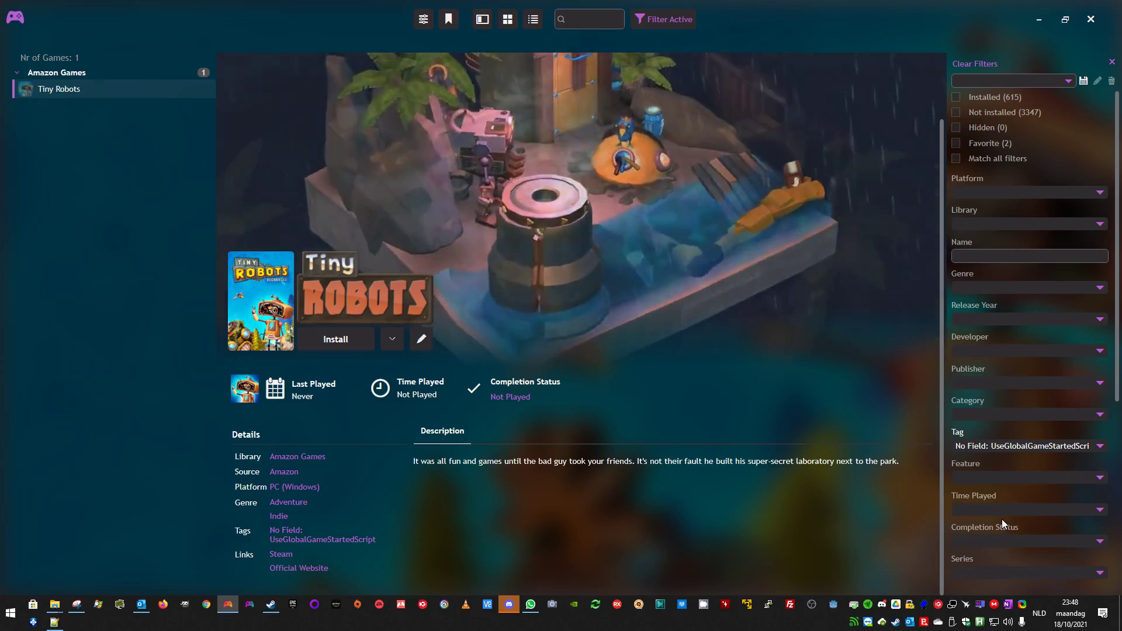
Look over the available game filters, try filtering by the version "ffffffffff", and clear that version filter
scroll(1013, 571, "down", 7)
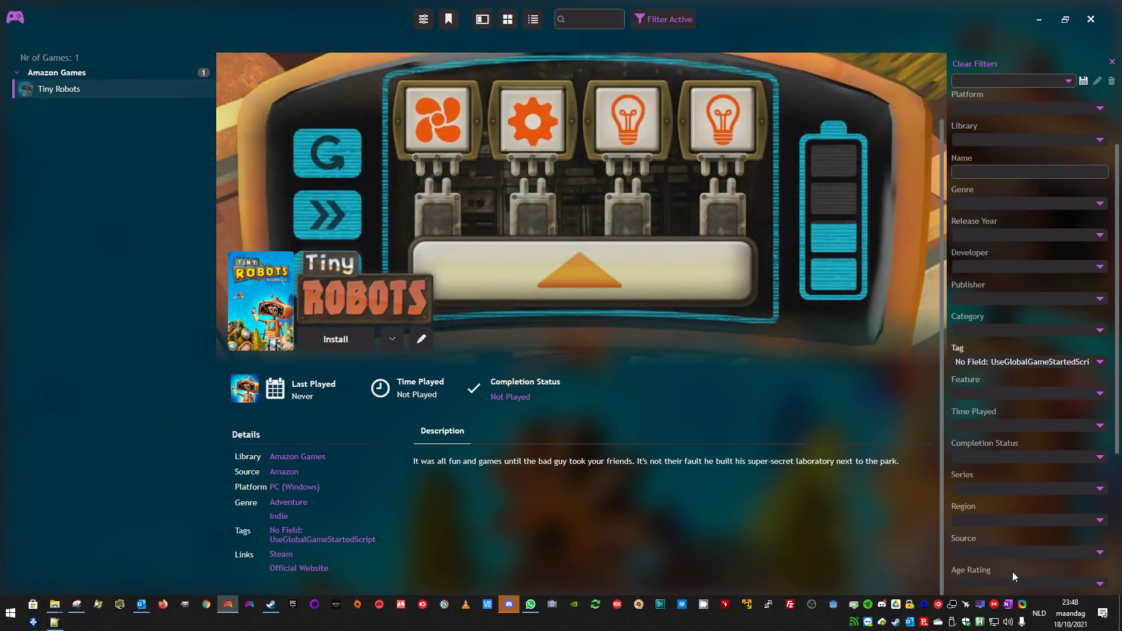
scroll(1012, 571, "down", 4)
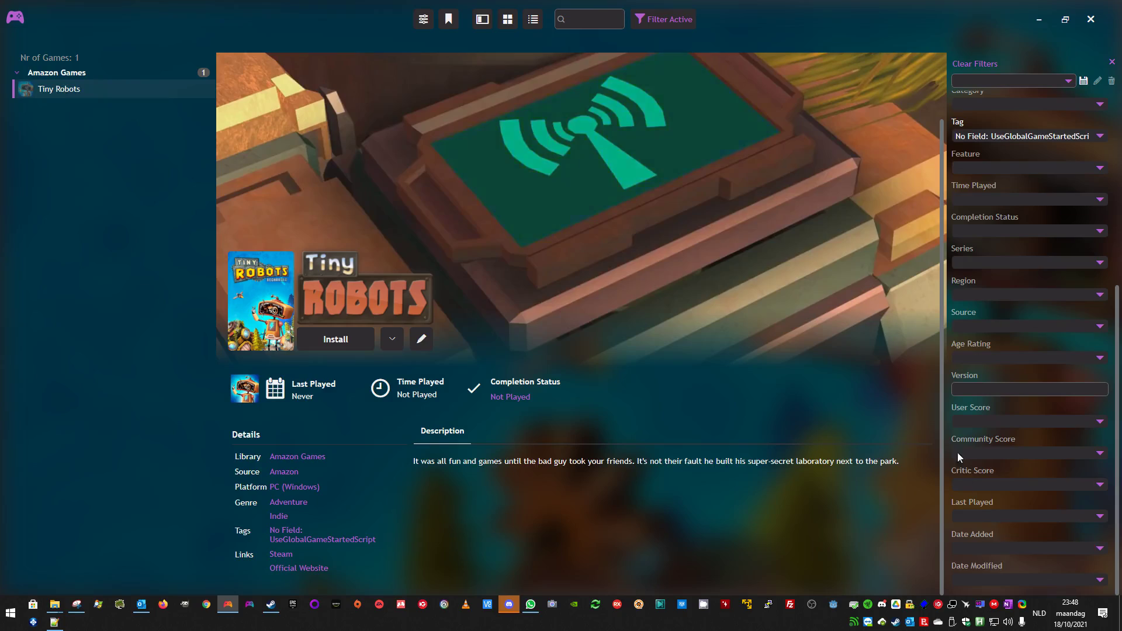
scroll(1003, 491, "up", 3)
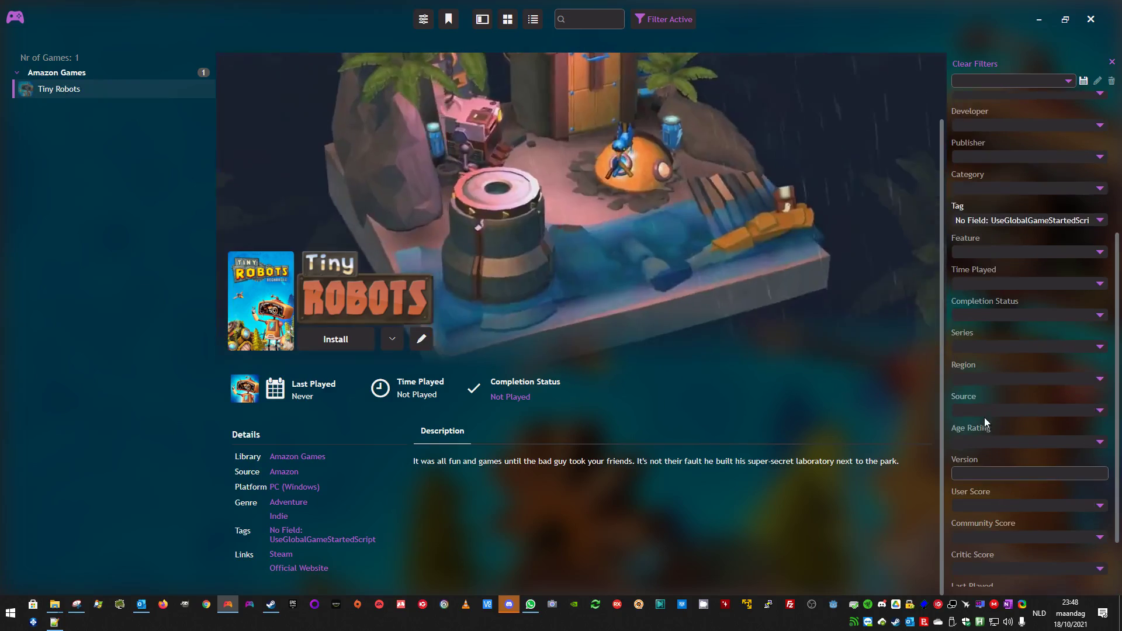
scroll(1004, 455, "up", 9)
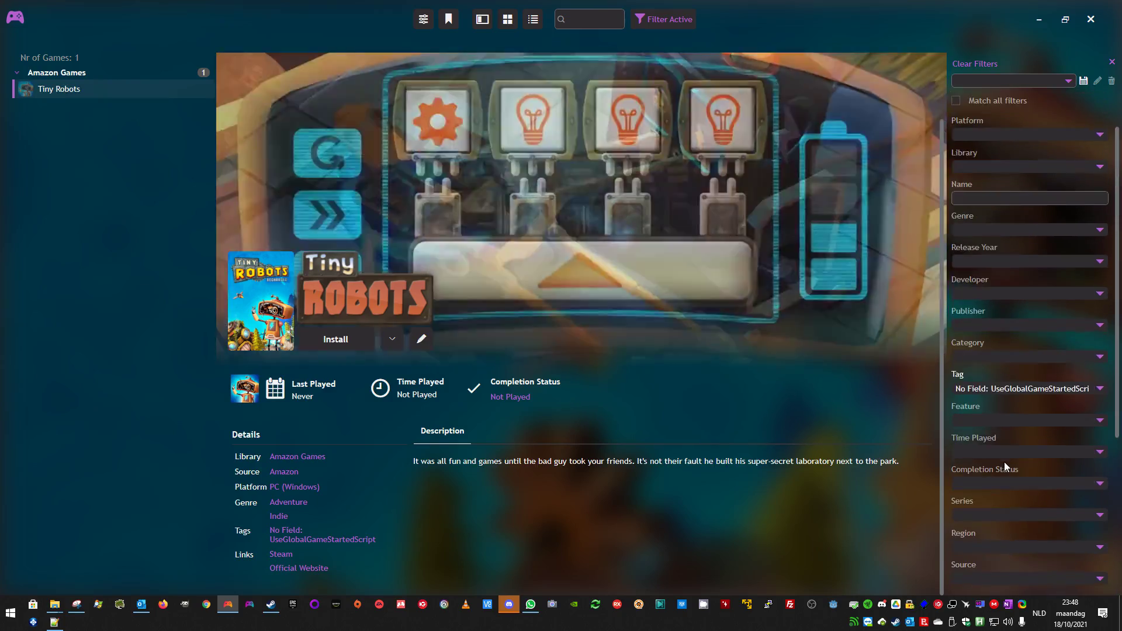
scroll(1007, 464, "down", 11)
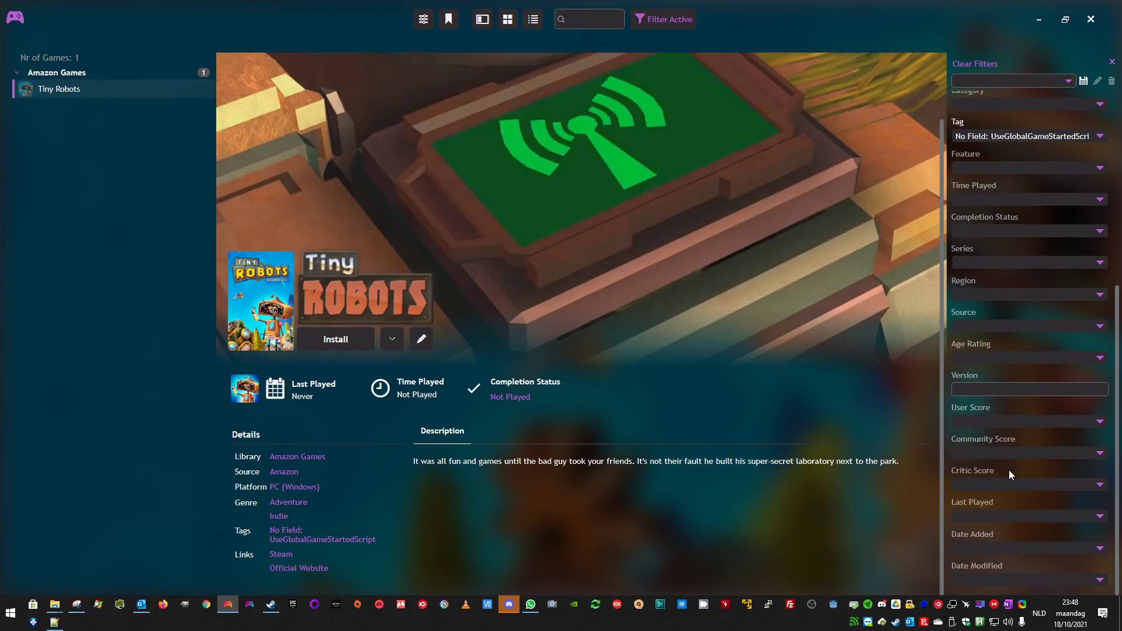
left_click(982, 390)
type("f")
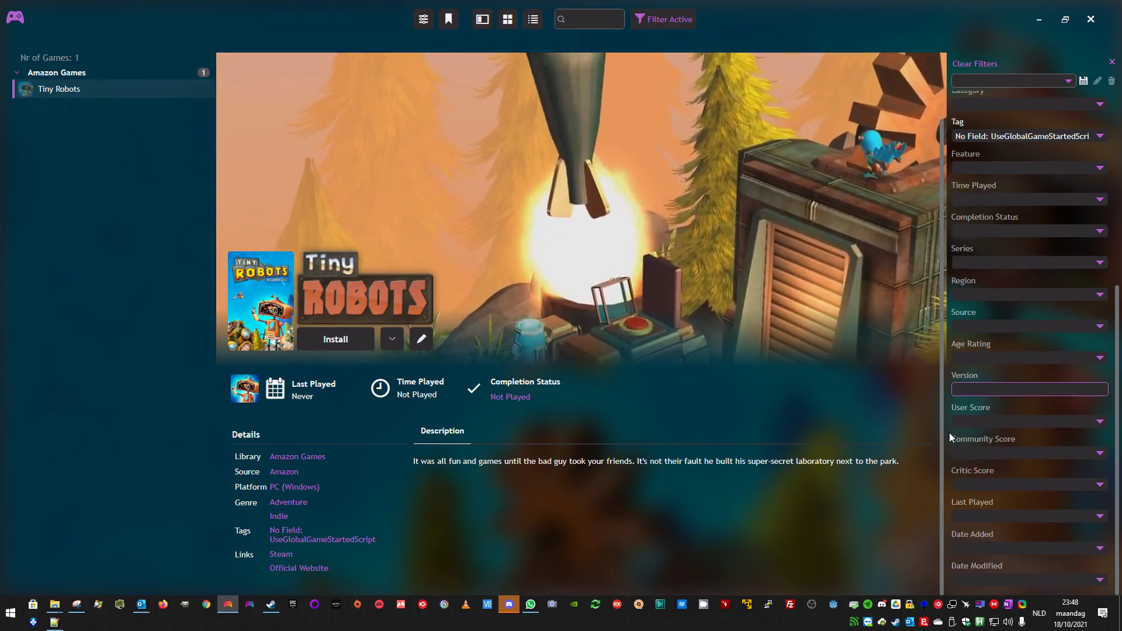
type("fffffffff")
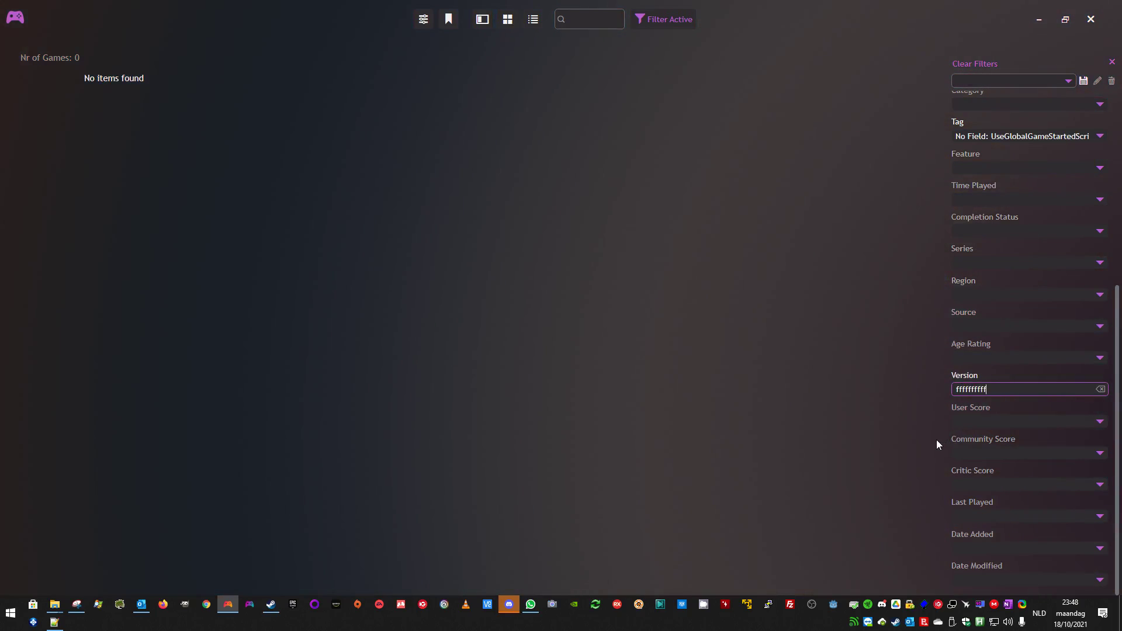
key("BackSpace")
key("BackSpace")
key("BackSpace")
key("BackSpace")
key("BackSpace")
key("BackSpace")
key("BackSpace")
key("BackSpace")
key("BackSpace")
key("BackSpace")
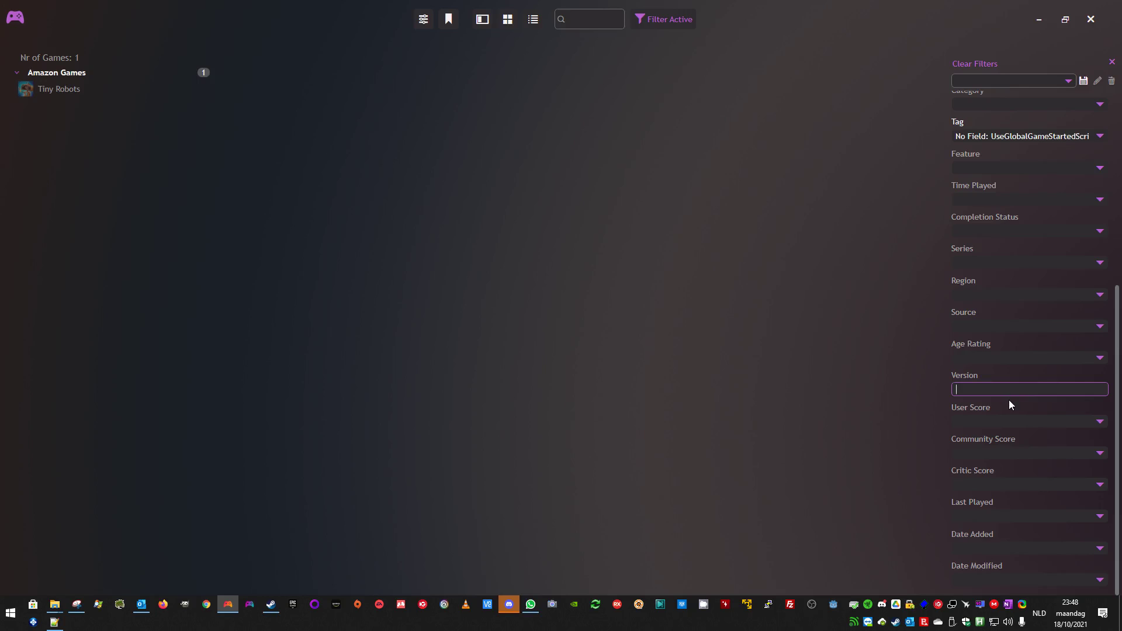
View the script settings of Tiny Robots in its game details and close them without saving
left_click(17, 18)
left_click(312, 123)
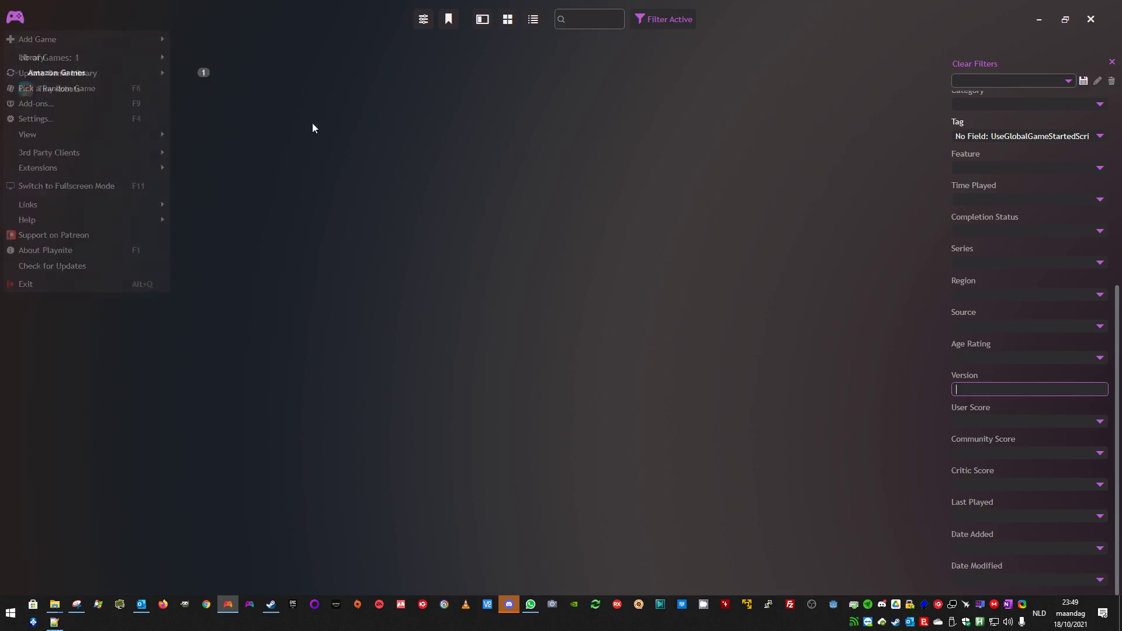
left_click(59, 90)
left_click(422, 339)
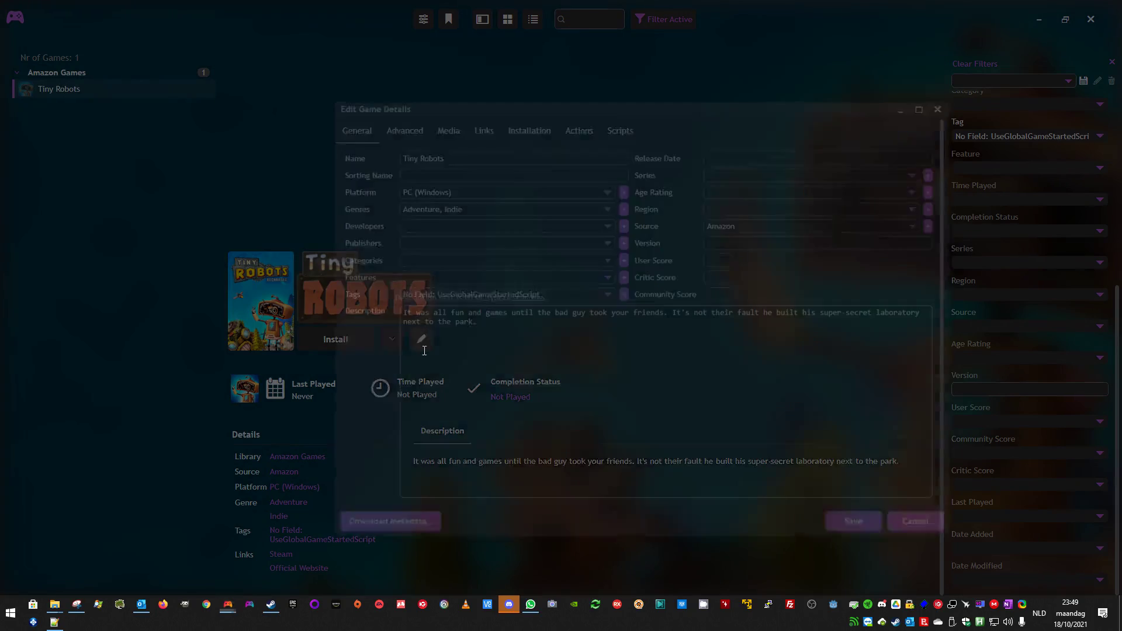
left_click(619, 124)
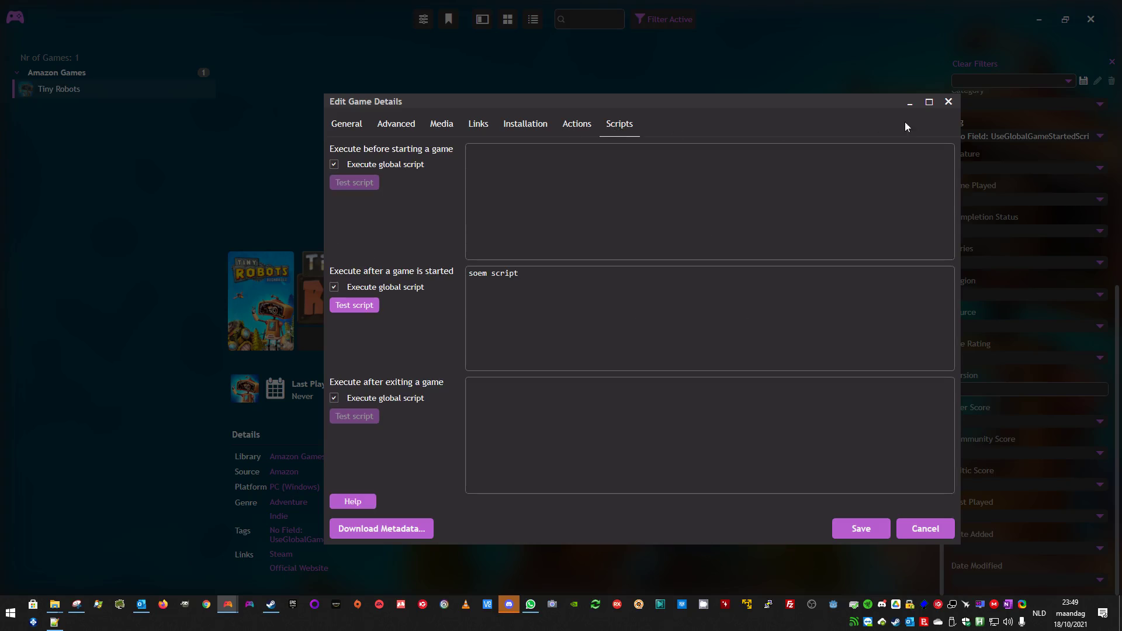
left_click(948, 103)
Run the Fields Tagger on all games in the database to tag those that have the Version field, and close the tool
left_click(15, 18)
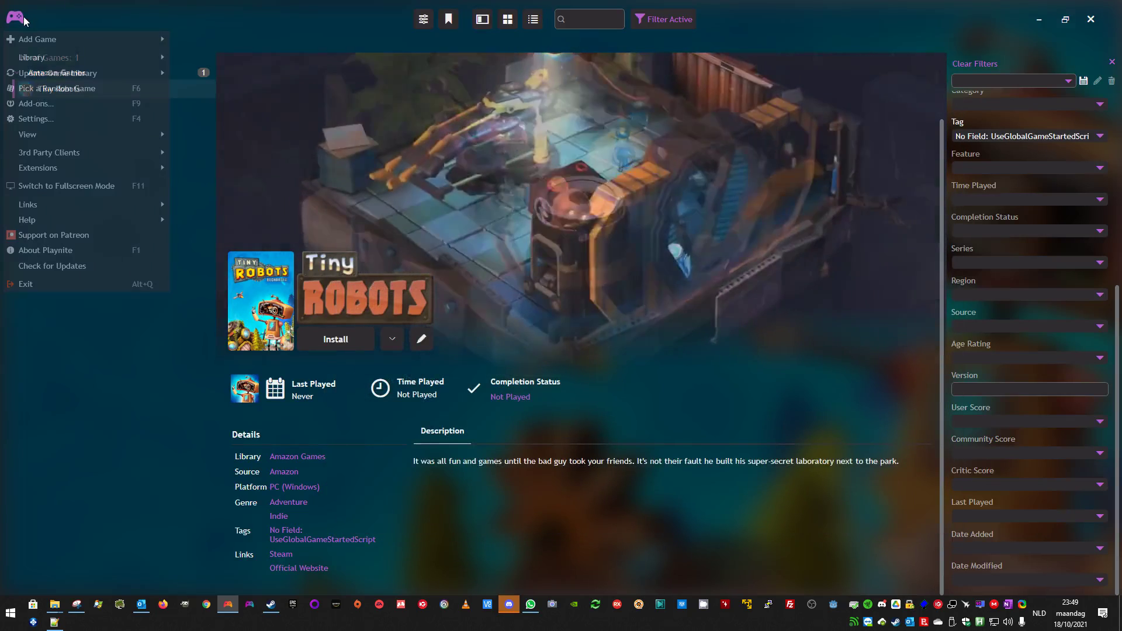
mouse_move(138, 166)
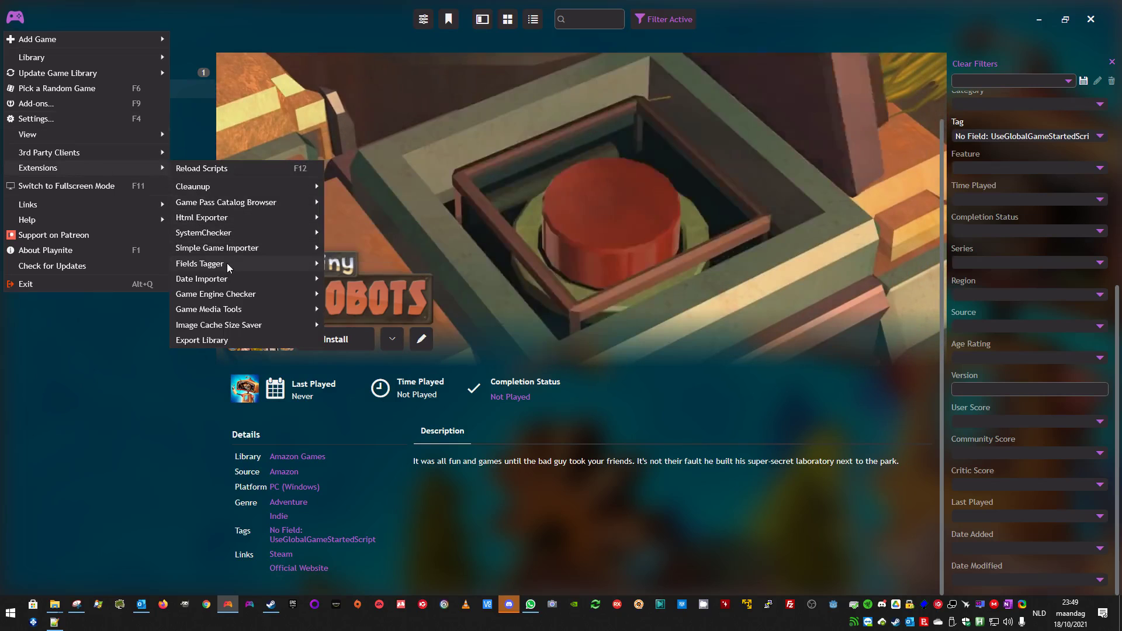
mouse_move(228, 264)
left_click(353, 265)
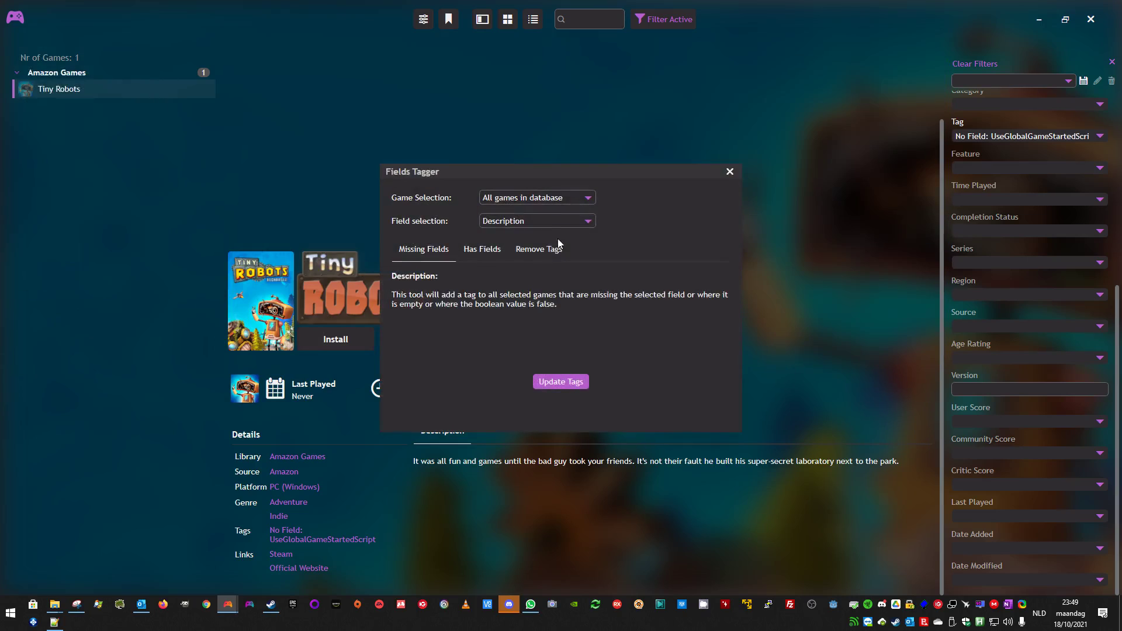
left_click(540, 222)
scroll(541, 412, "down", 1)
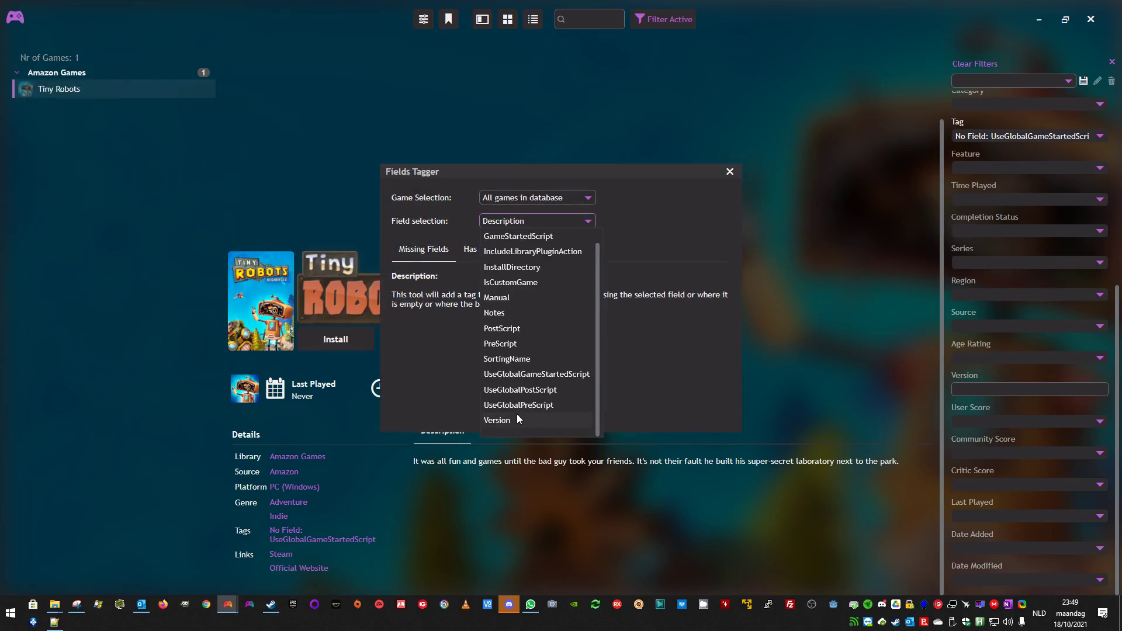
left_click(517, 416)
left_click(491, 258)
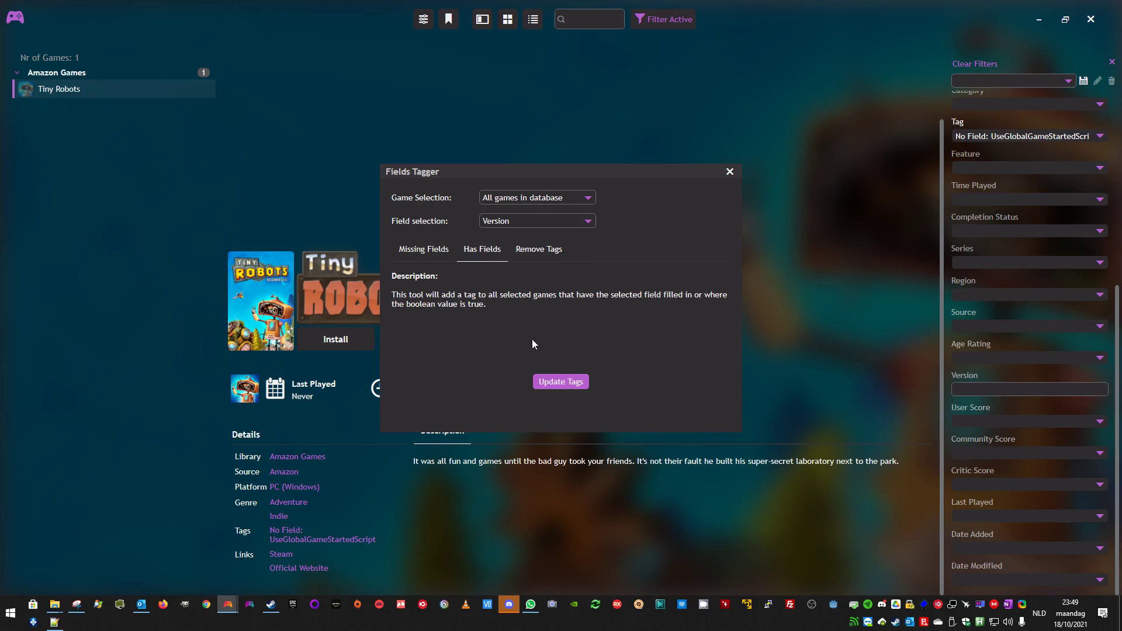
left_click(564, 385)
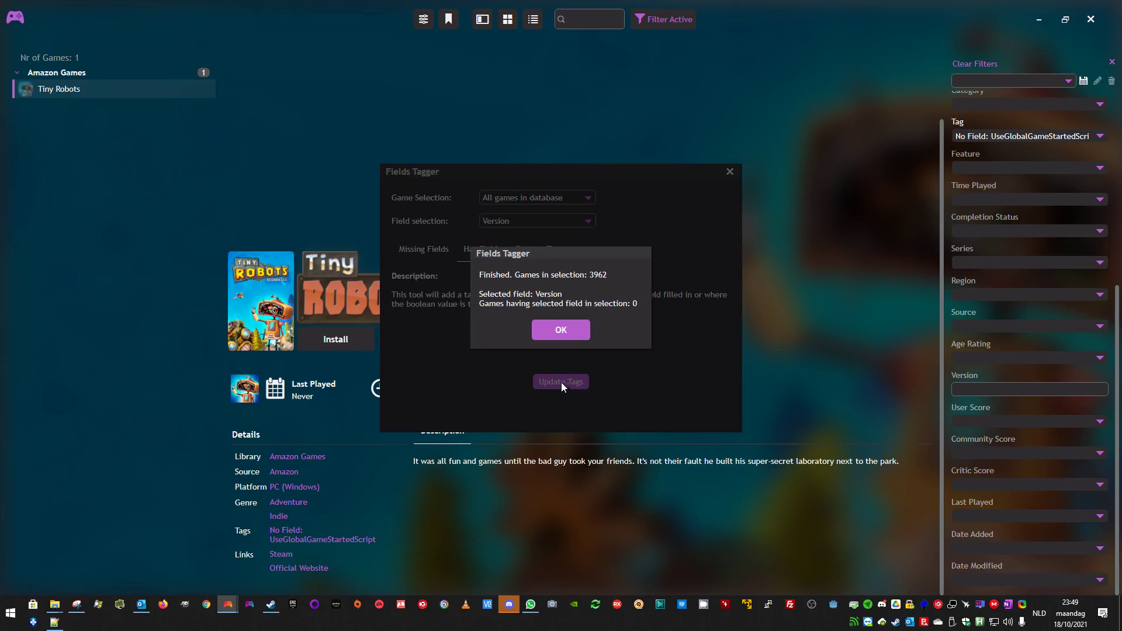
left_click(561, 331)
left_click(729, 173)
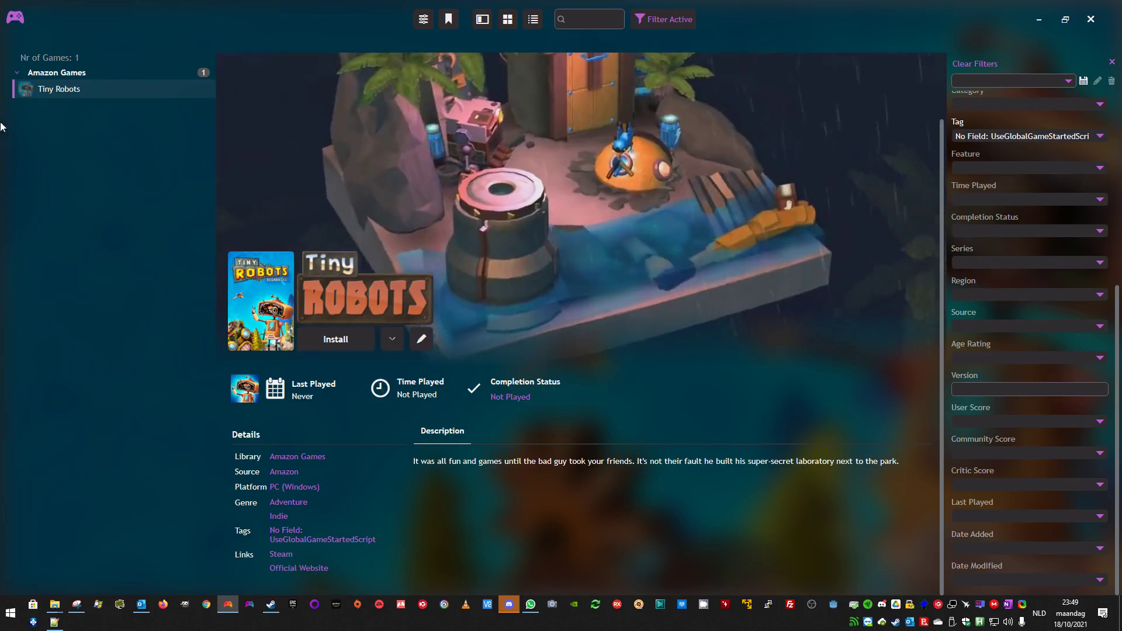
Set the version of Tiny Robots to "EXPLORER VERSION" in its game details and save
right_click(144, 91)
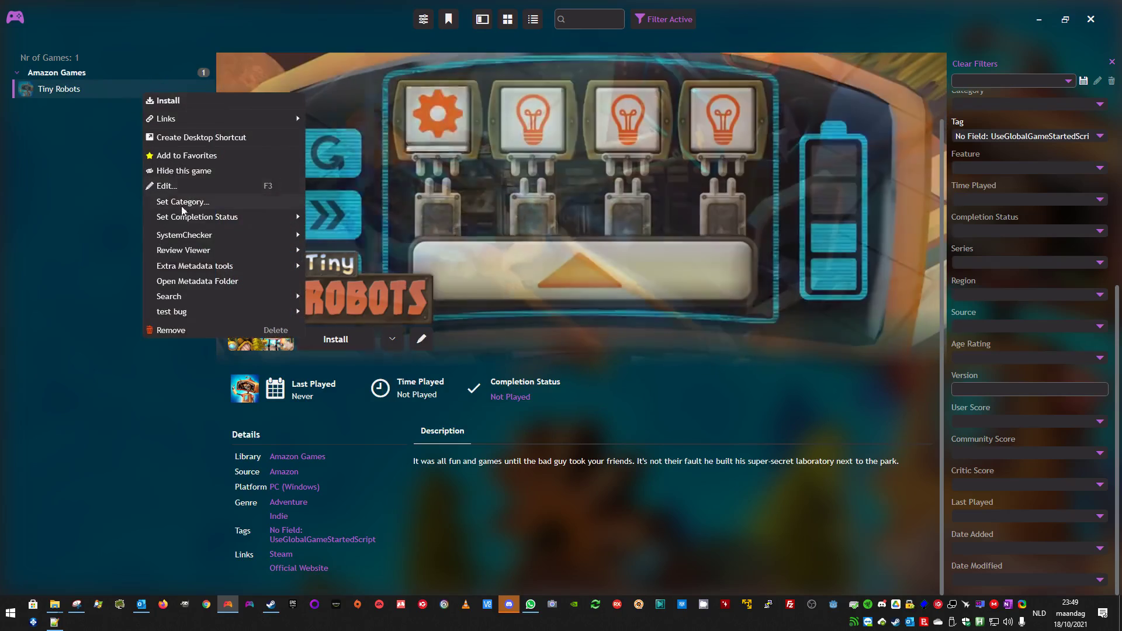
left_click(189, 188)
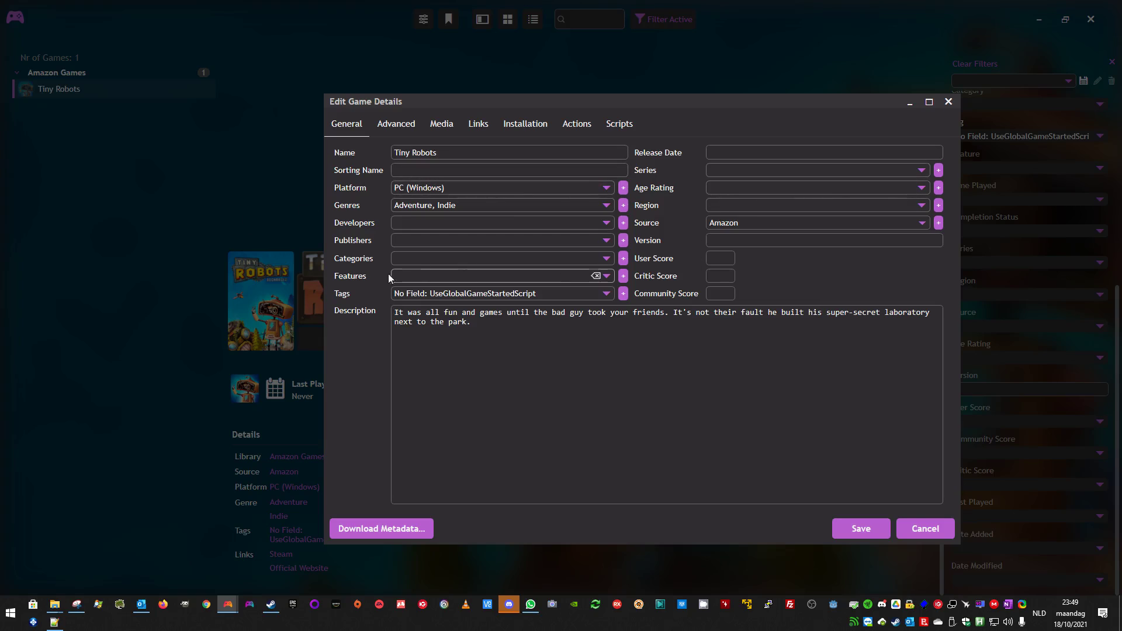
left_click(383, 124)
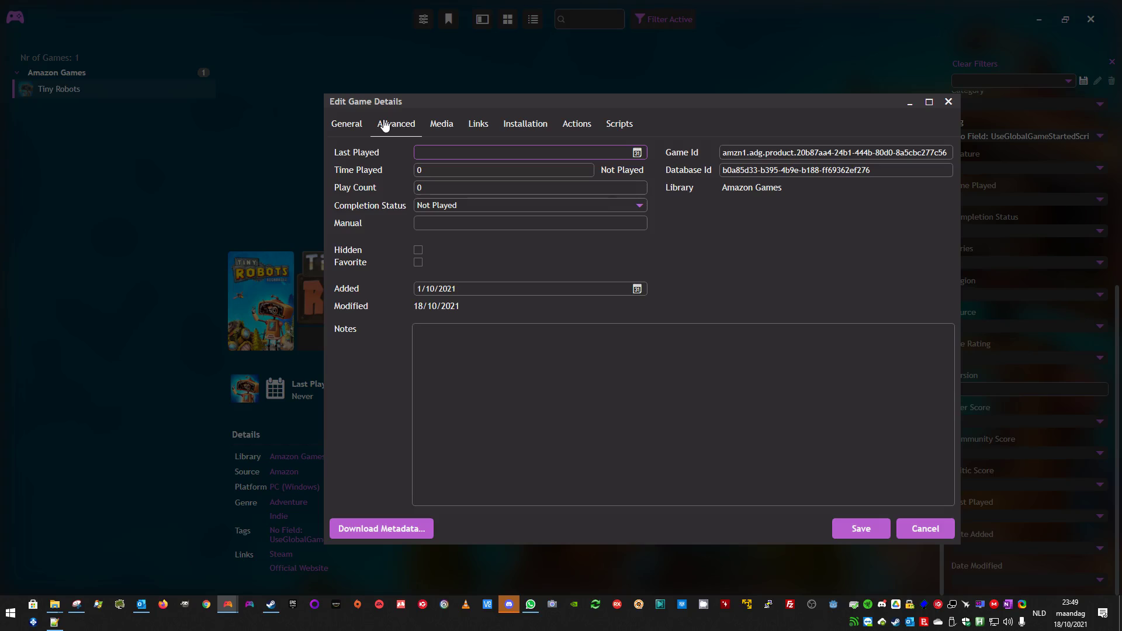
left_click(349, 126)
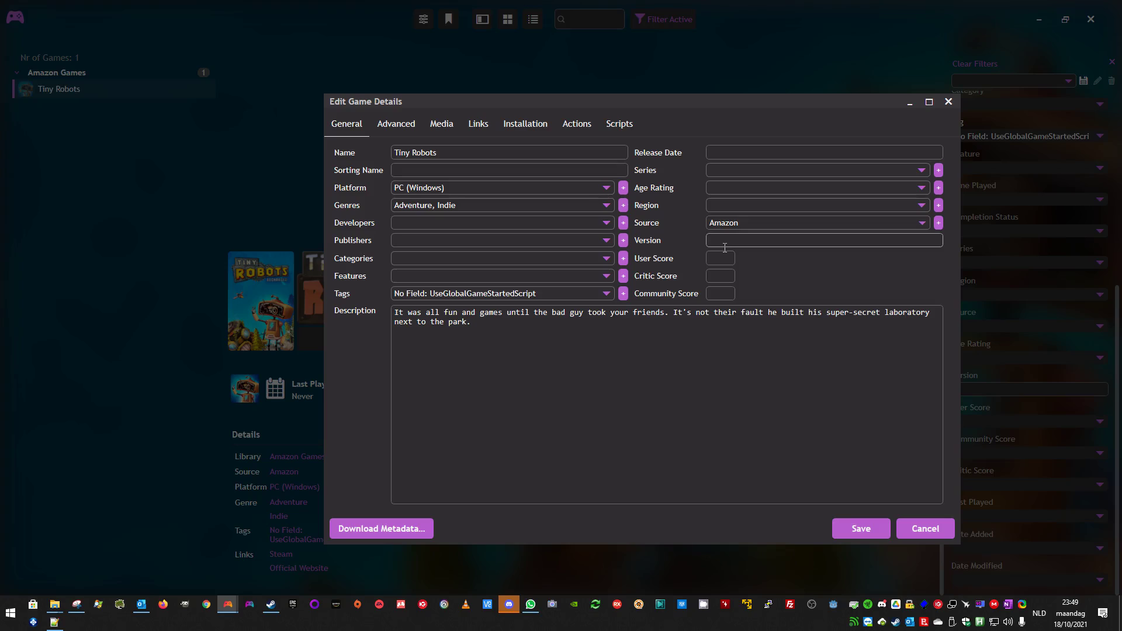
left_click(842, 245)
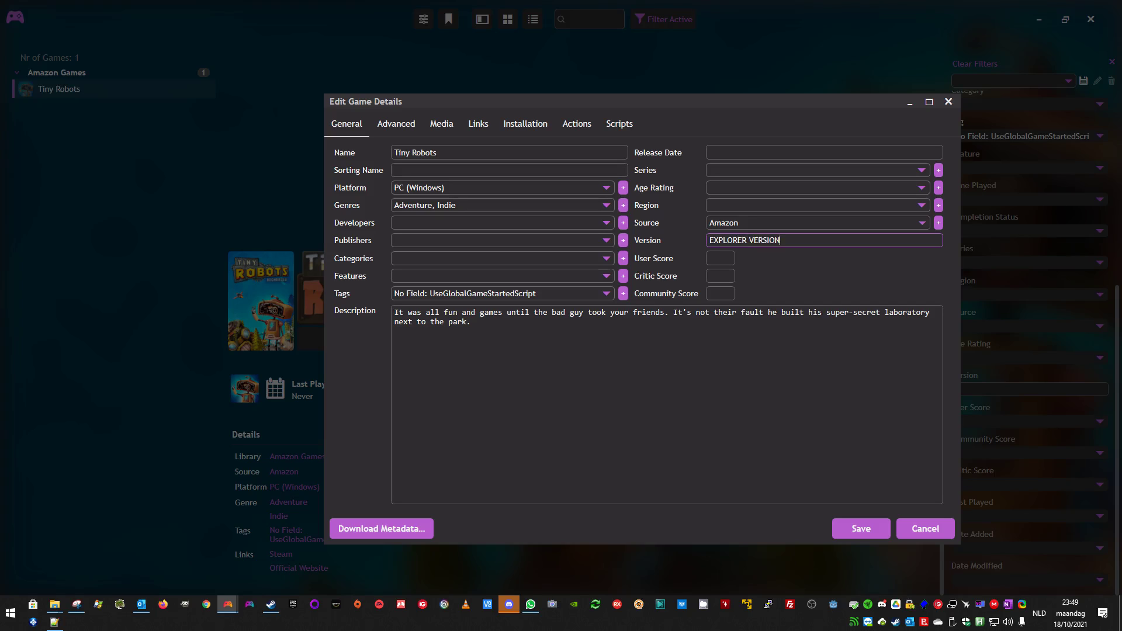
type("EXPLORER VERSION")
left_click(861, 529)
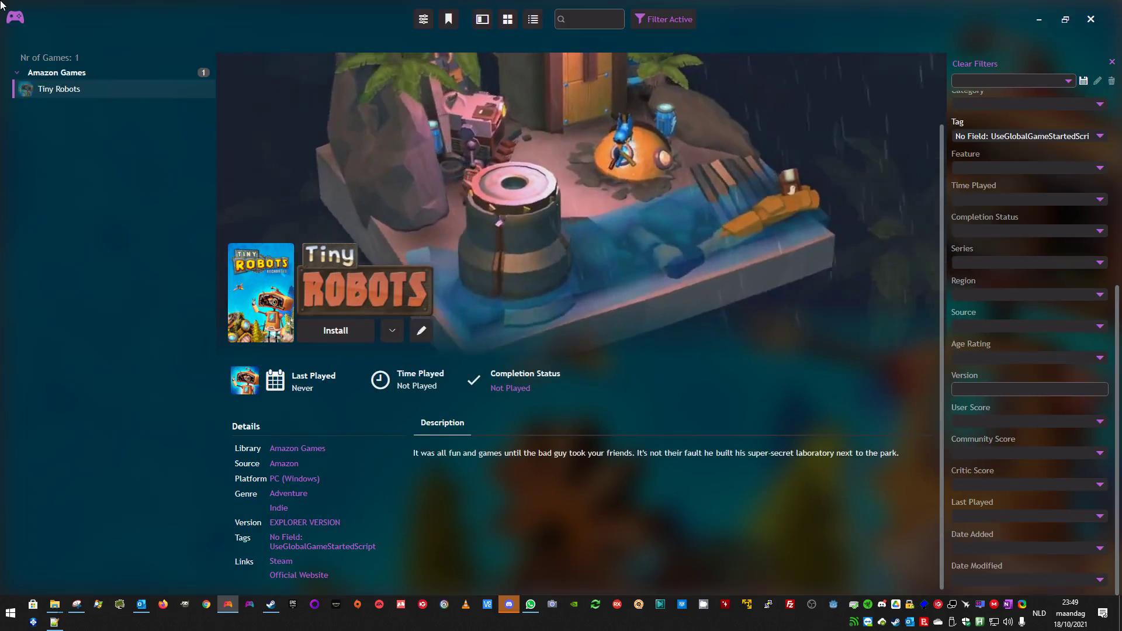
Rerun the Fields Tagger's Has Fields update for Version on the whole database and close the tool
left_click(15, 17)
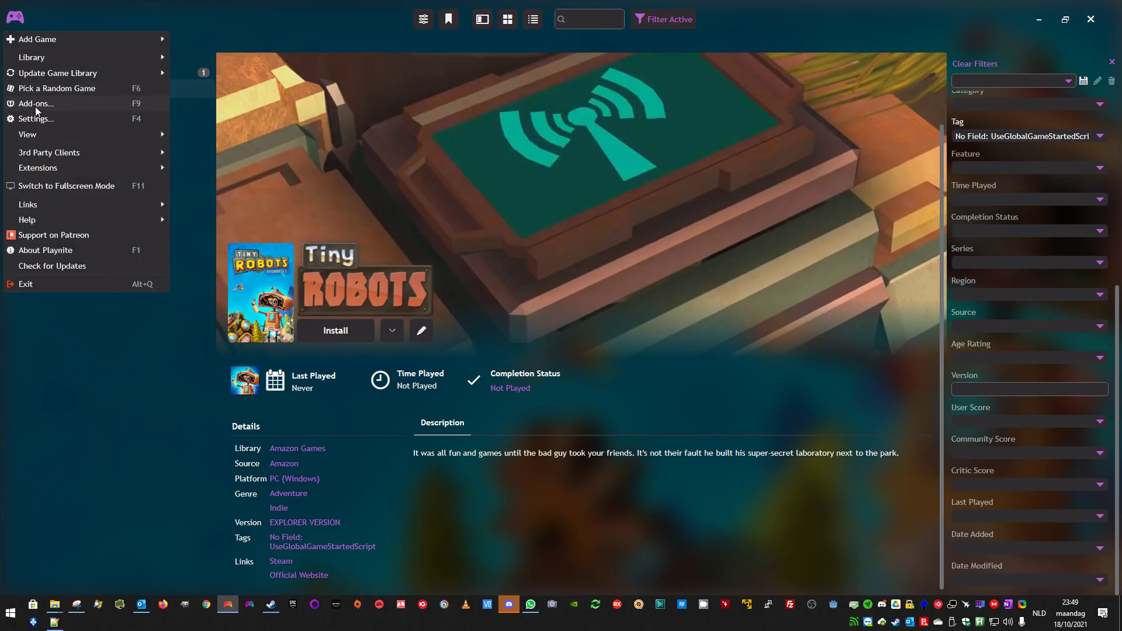
mouse_move(52, 168)
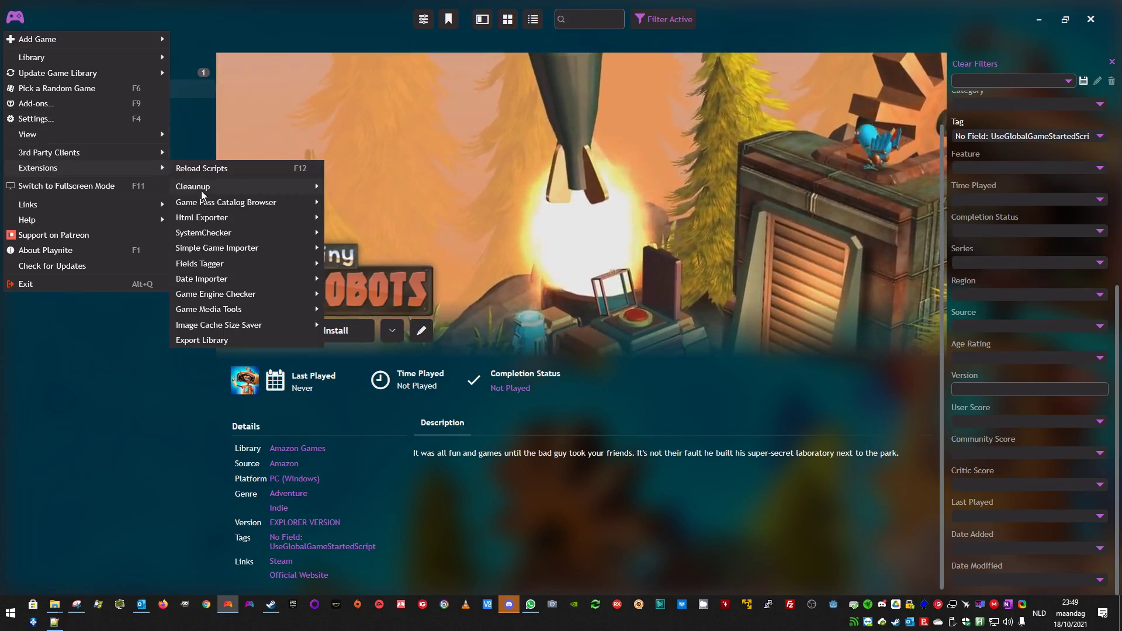
left_click(332, 262)
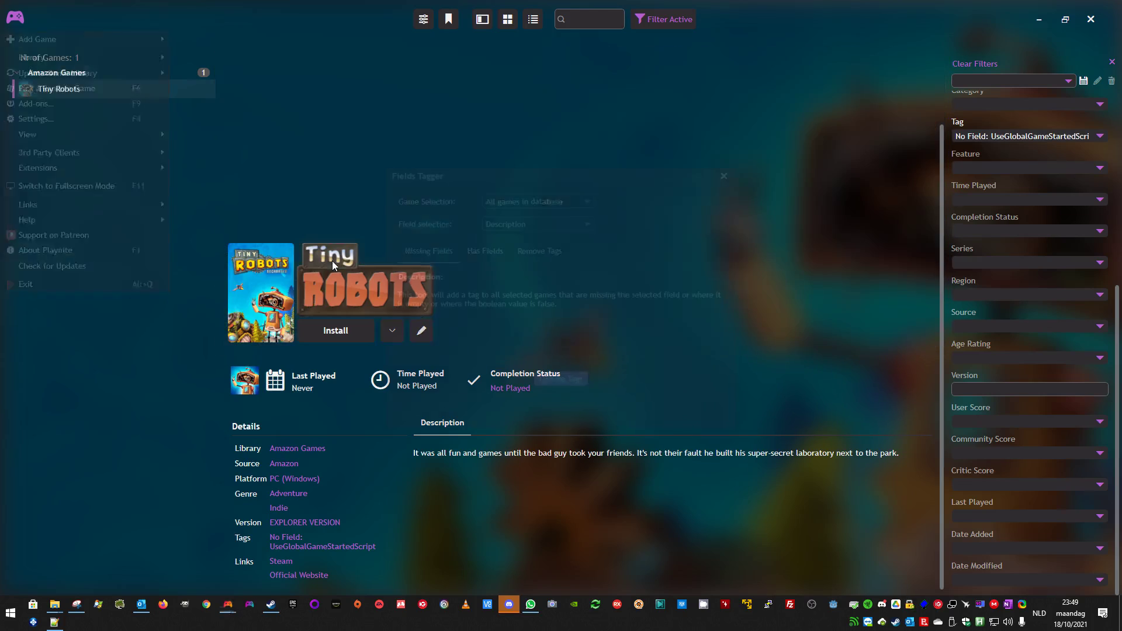
left_click(544, 223)
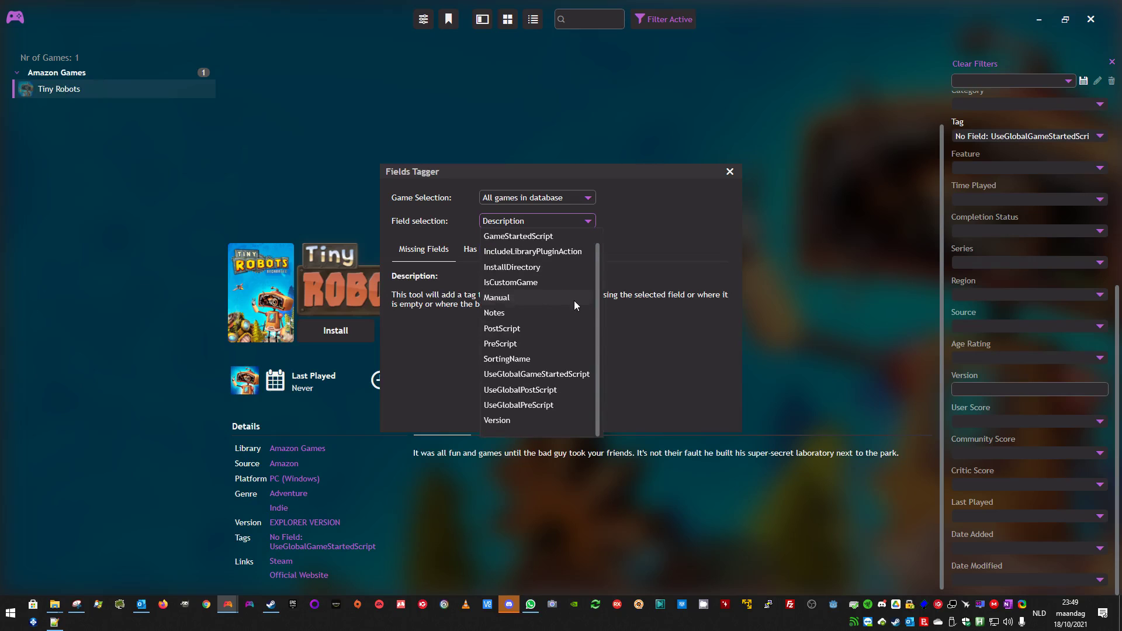
left_click(500, 427)
left_click(481, 253)
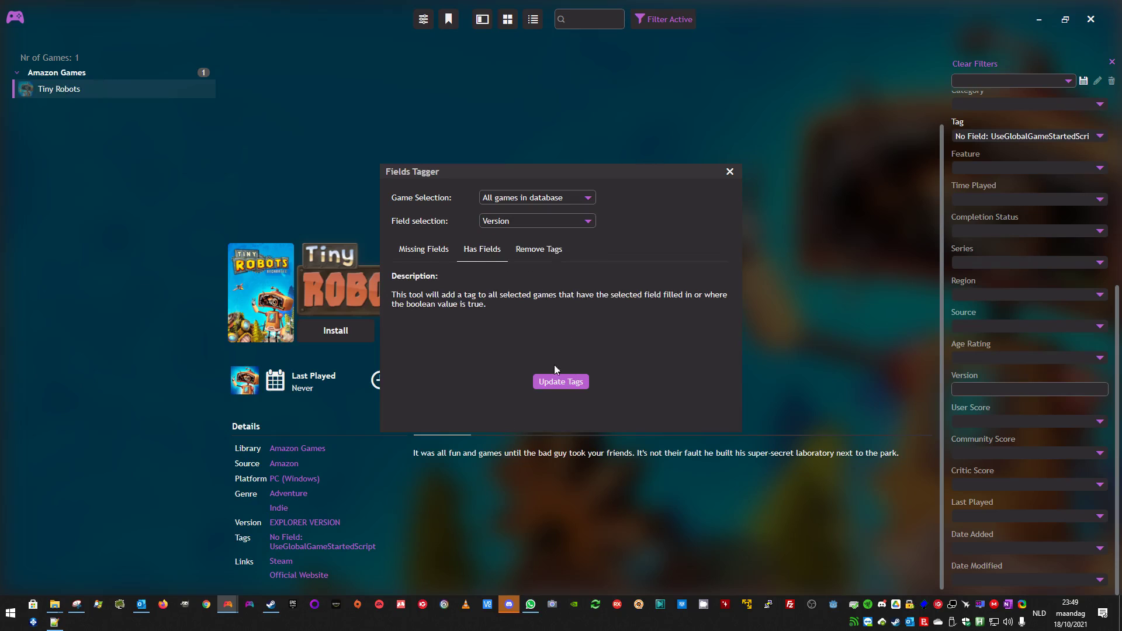
left_click(573, 382)
left_click(564, 328)
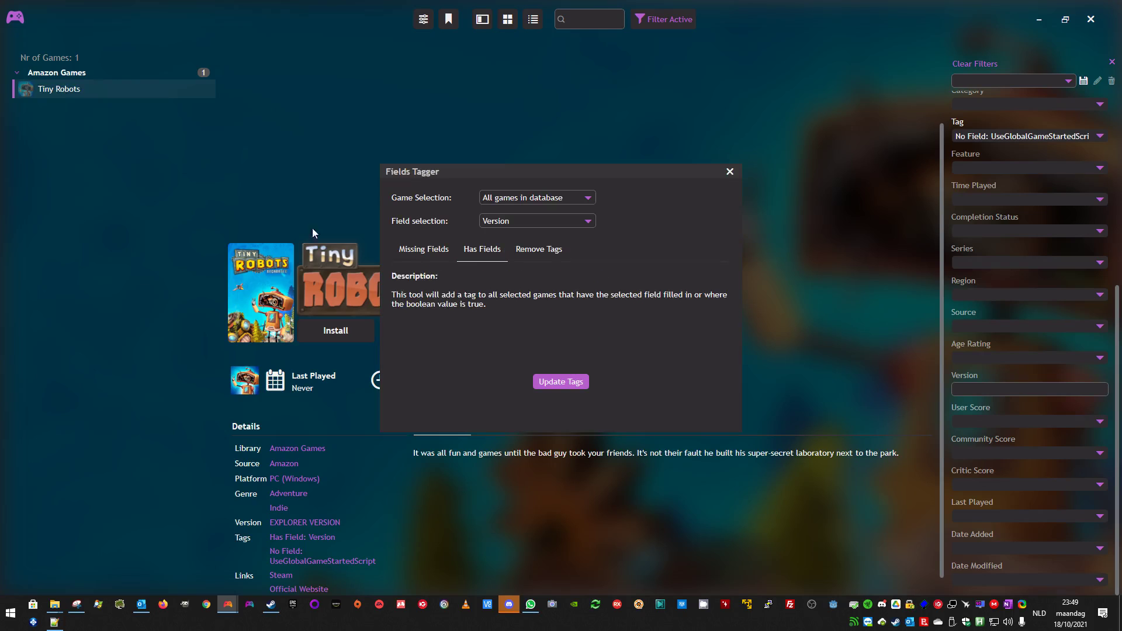
left_click(730, 172)
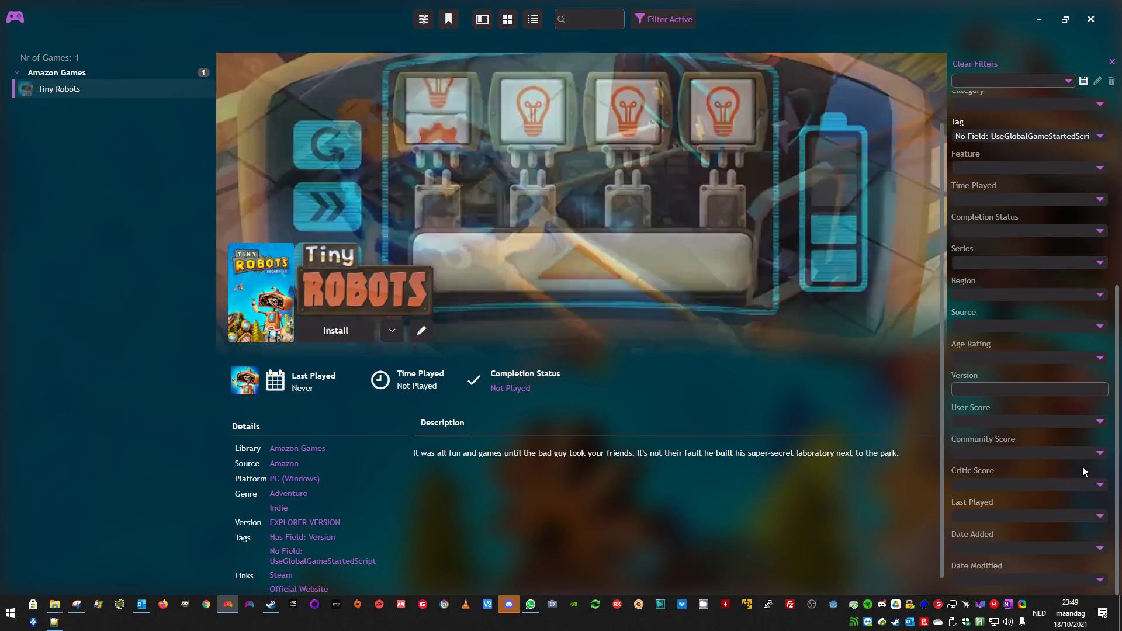
Replace the tag filter "No Field: UseGlobalGameStartedScript" with "Has Field: Version" and select Tiny Robots
left_click(1102, 139)
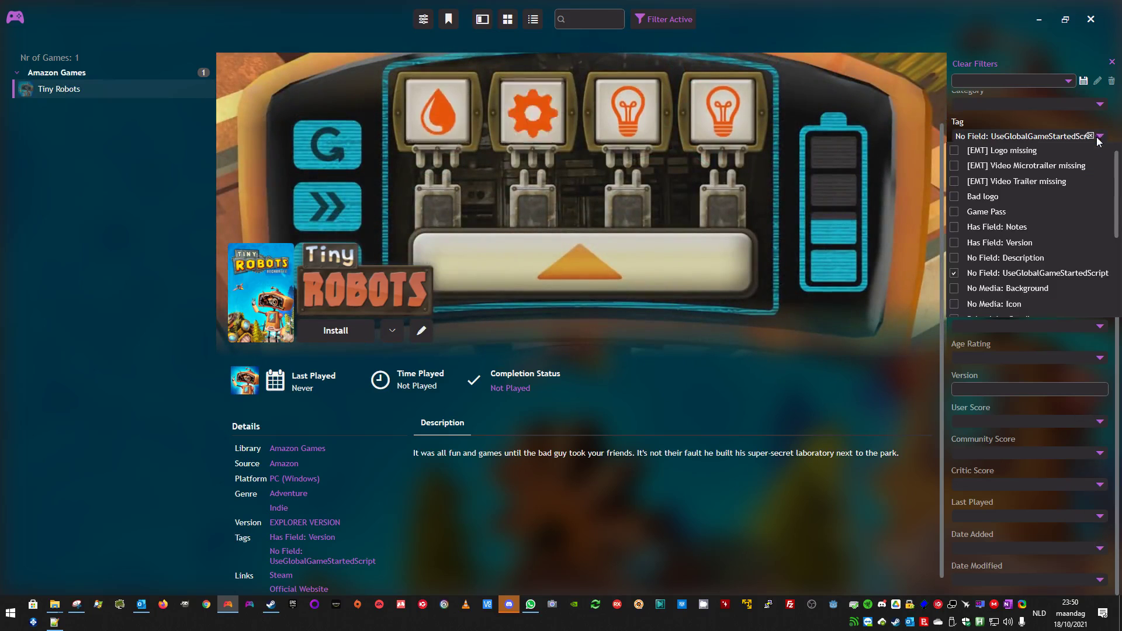
left_click(994, 273)
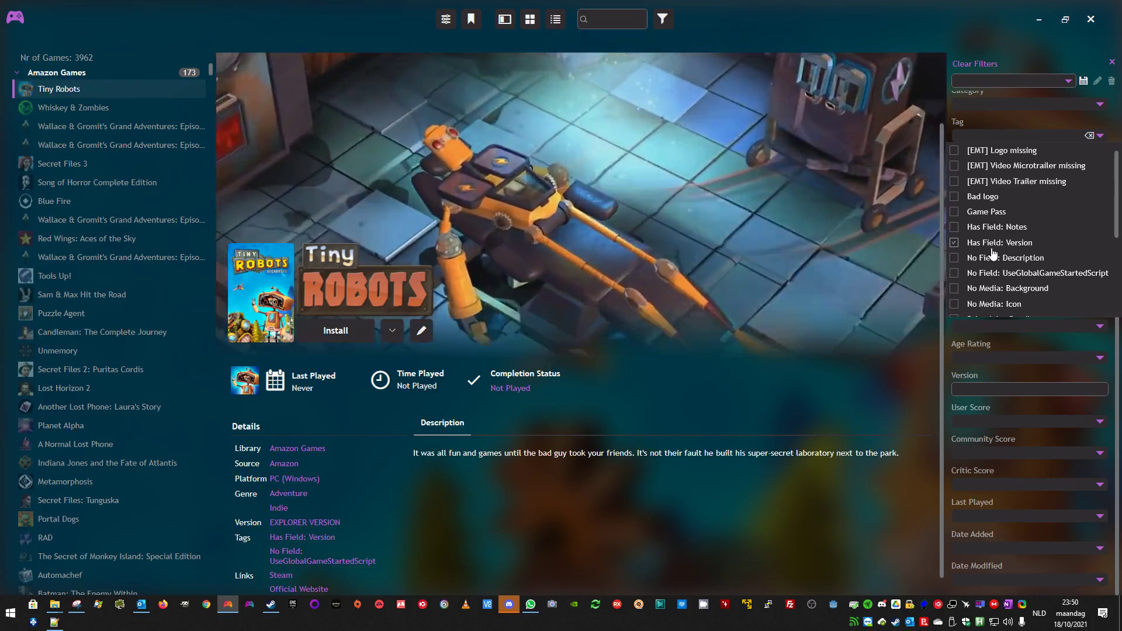
left_click(993, 243)
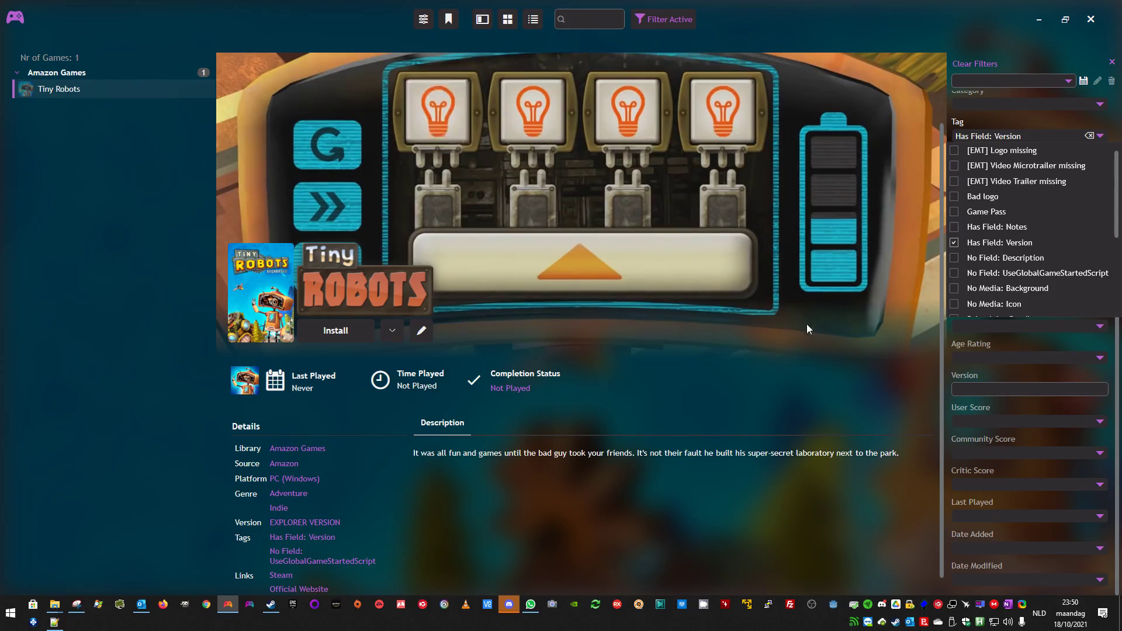
left_click(50, 96)
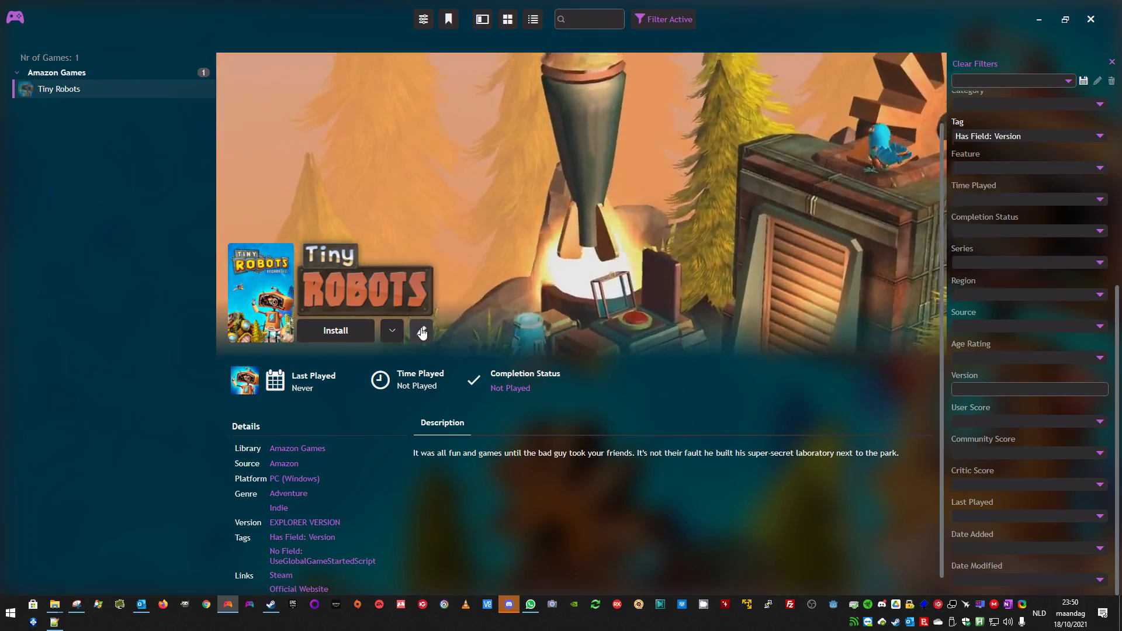
Clear the version of Tiny Robots in its game details and save
left_click(421, 332)
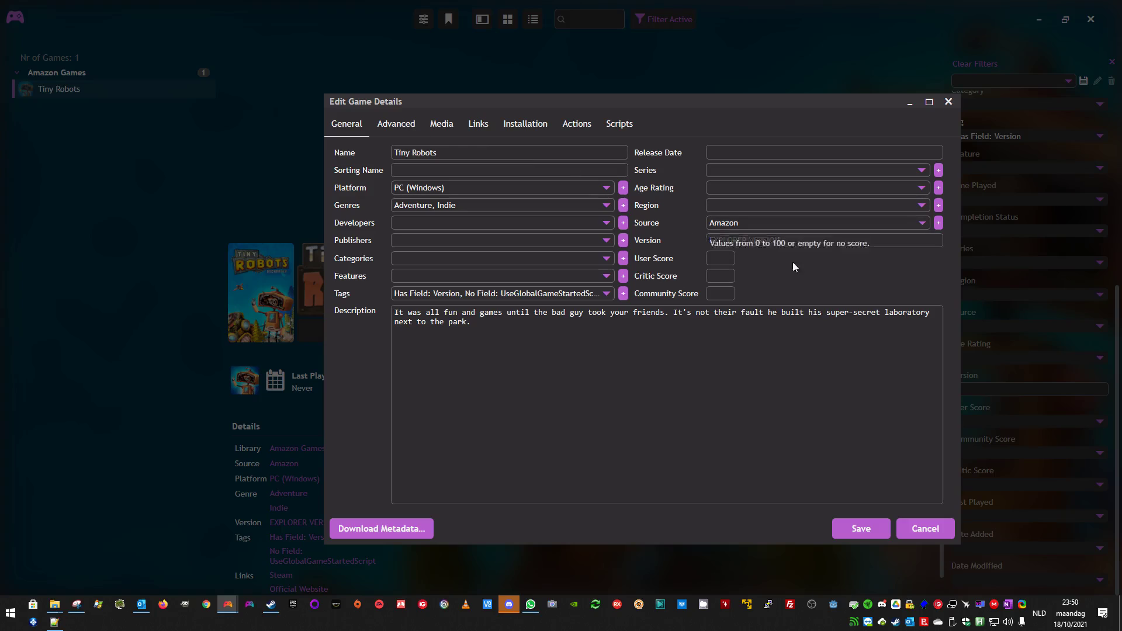
triple_click(797, 244)
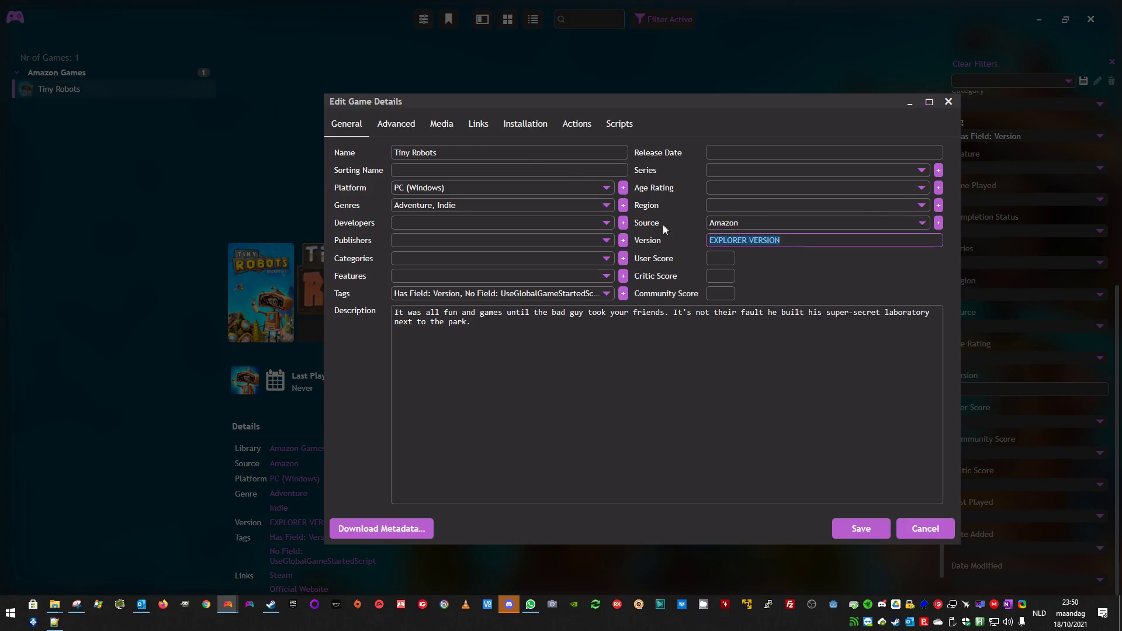
key("BackSpace")
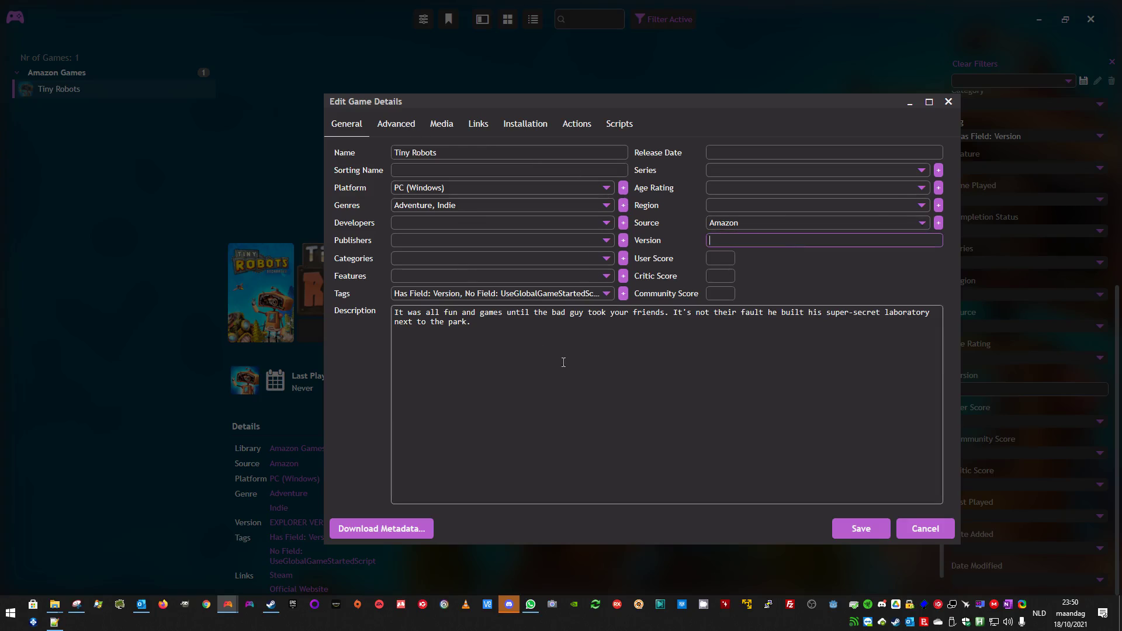
left_click(855, 527)
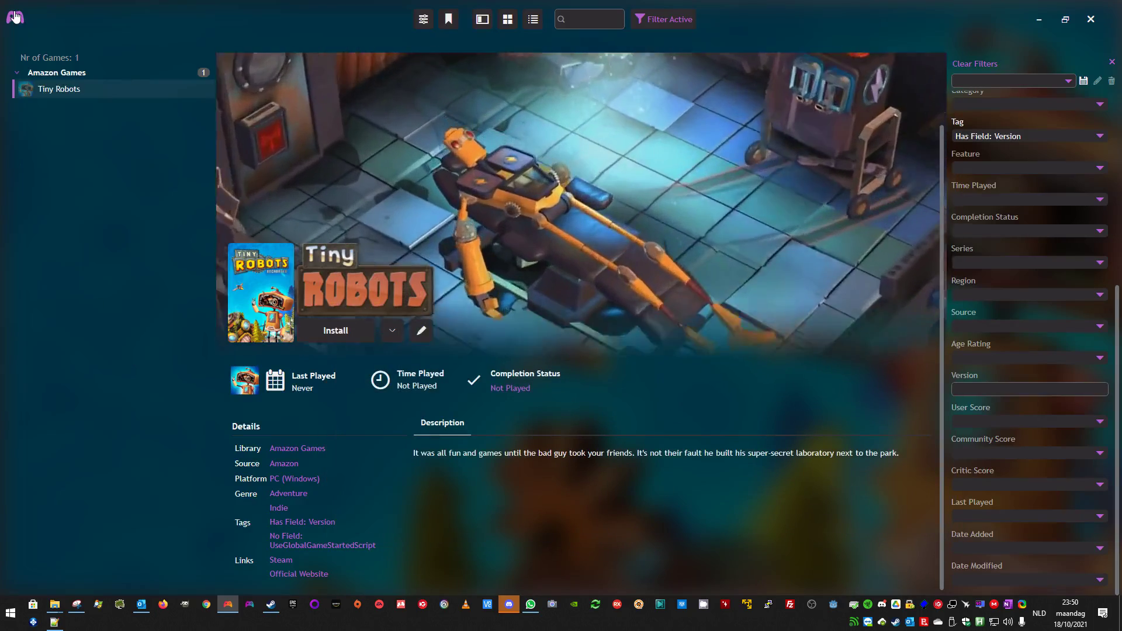
Refresh the "Has Field: Version" tags across all games in the database with the Fields Tagger after emptying the Tiny Robots version
left_click(15, 17)
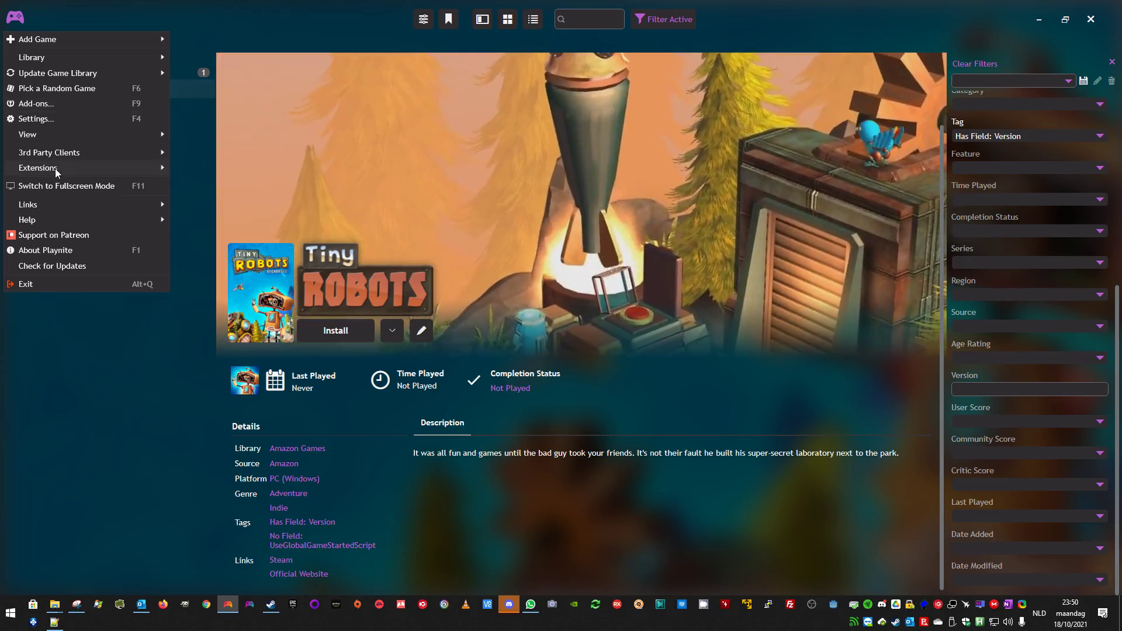
mouse_move(58, 168)
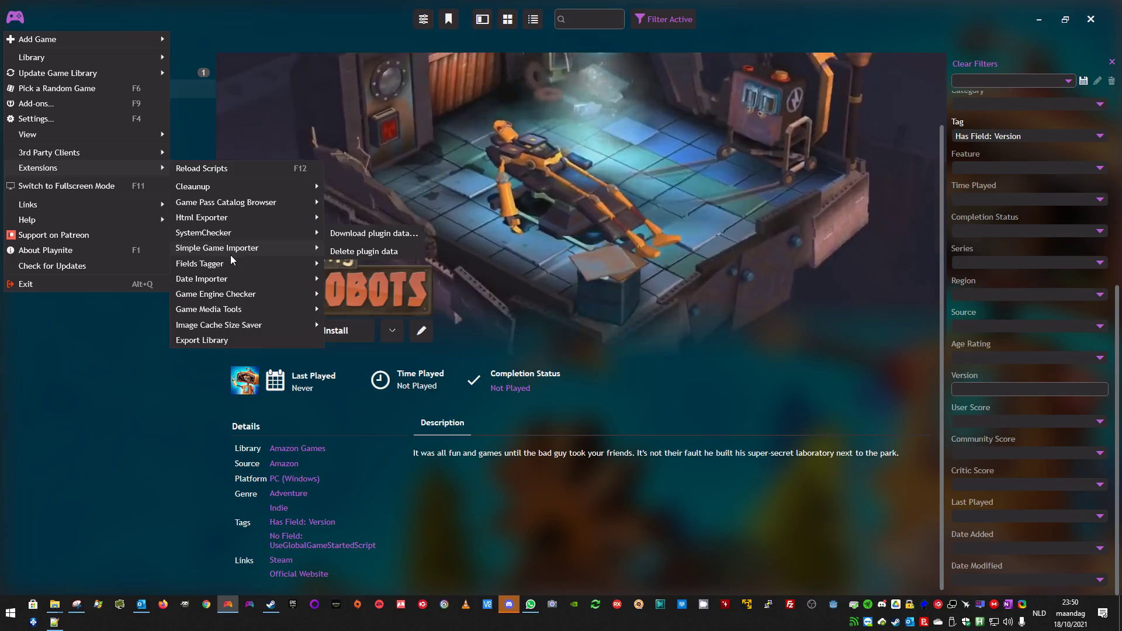
mouse_move(266, 261)
left_click(363, 265)
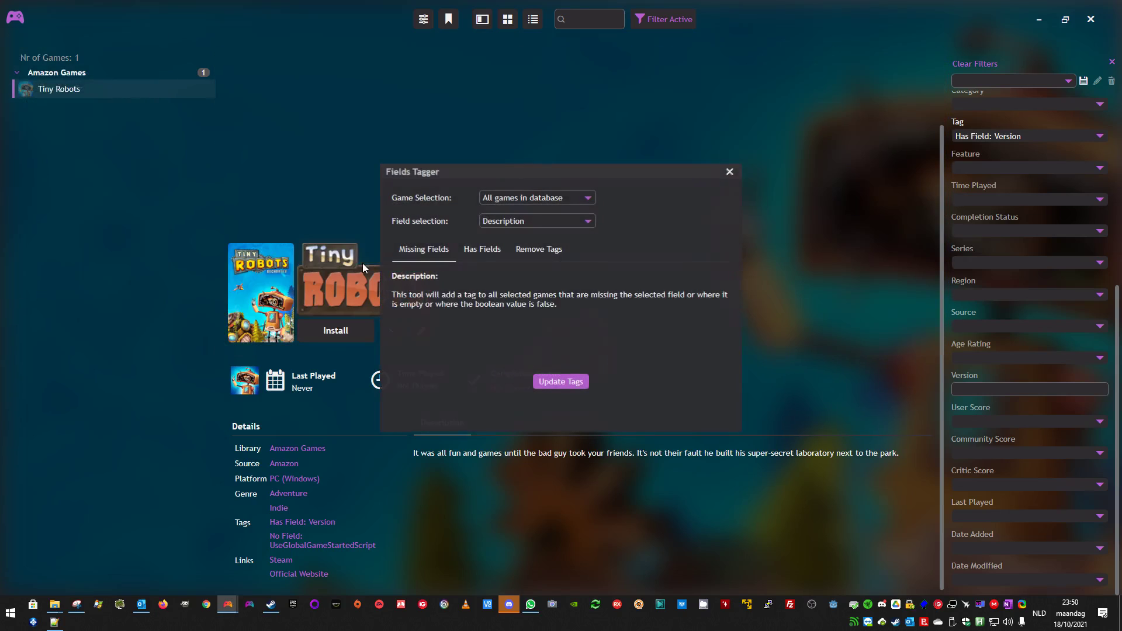
left_click(523, 225)
scroll(536, 353, "down", 1)
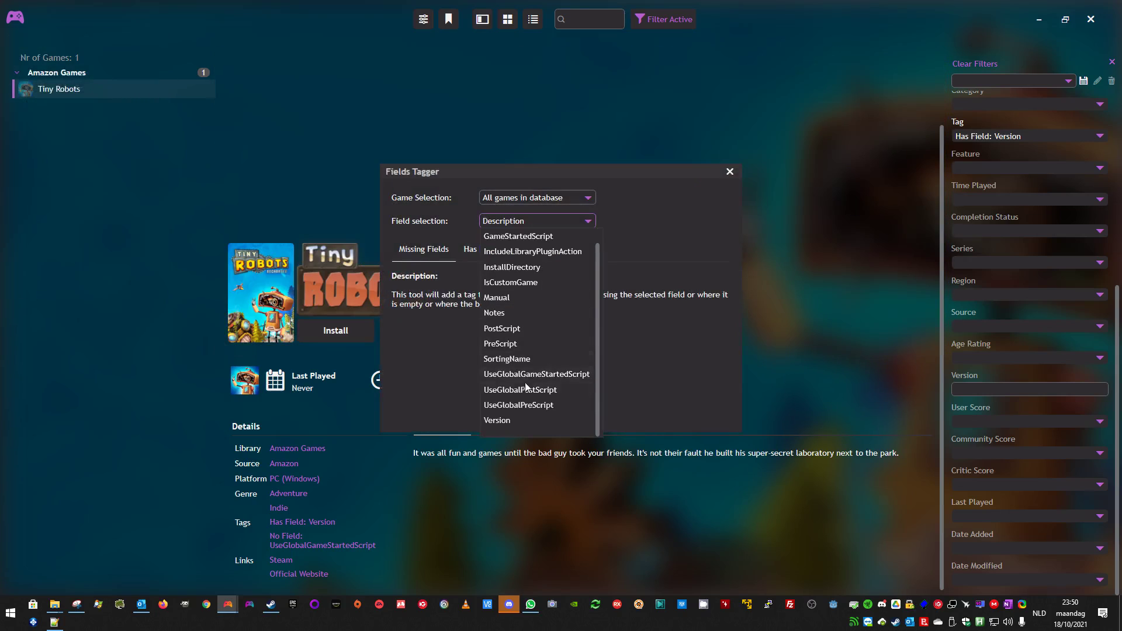
left_click(500, 420)
left_click(485, 251)
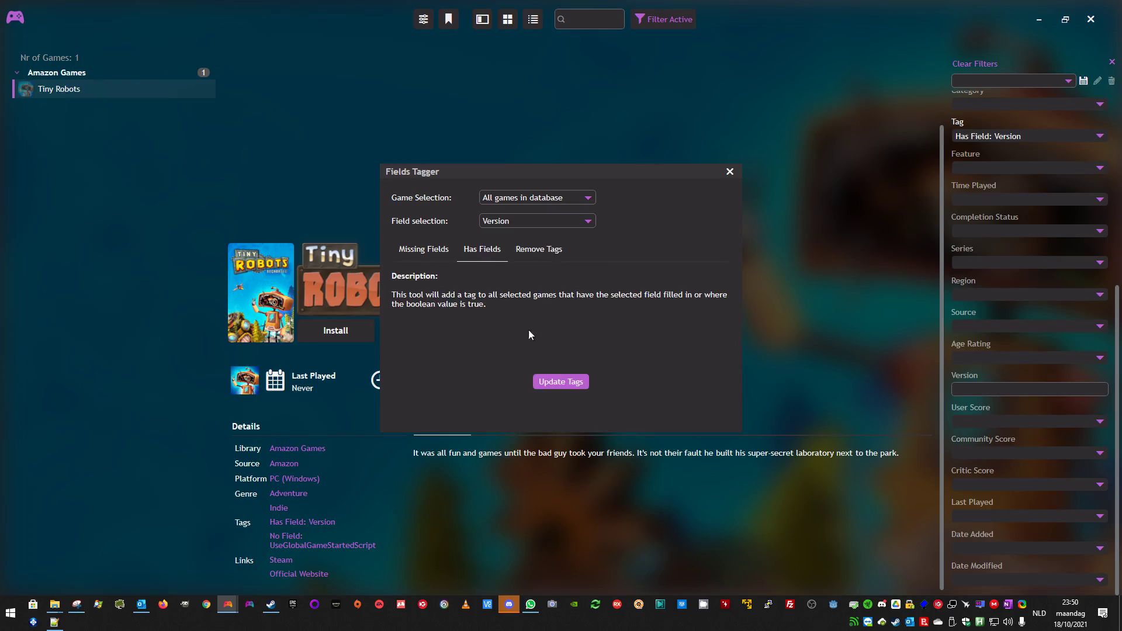
left_click(562, 385)
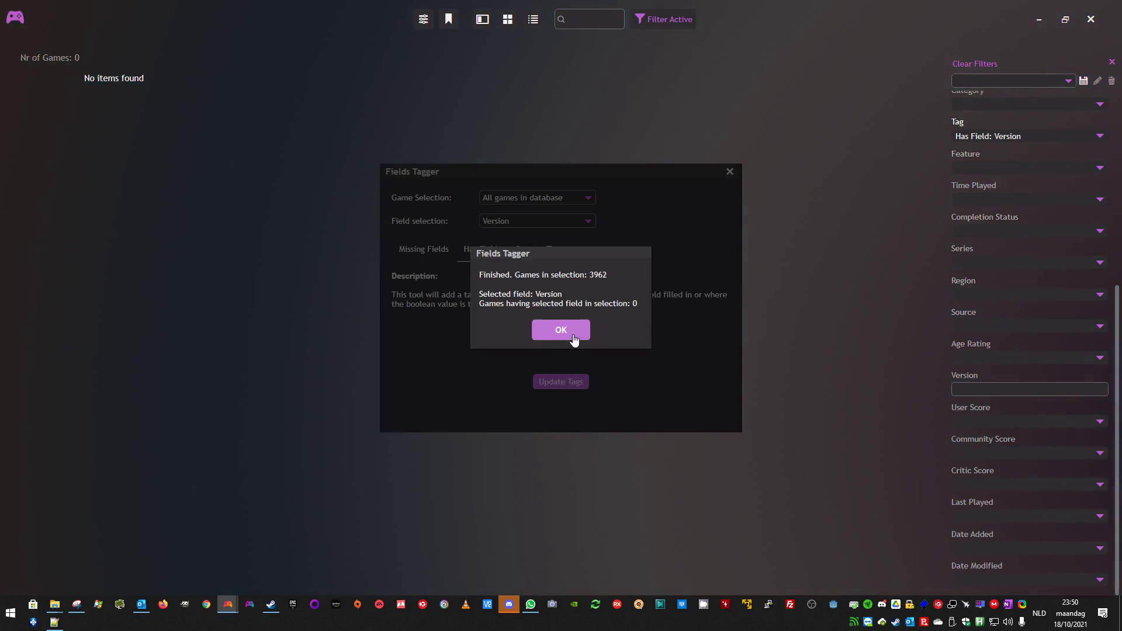
left_click(568, 329)
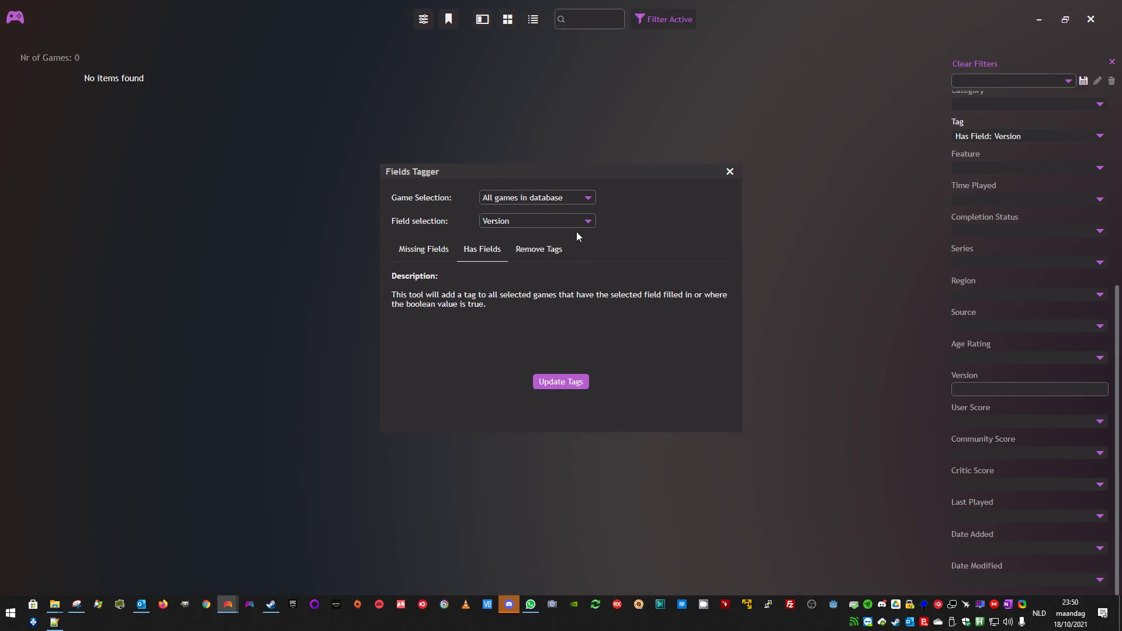
Switch the Fields Tagger's game selection to Selected Games and close the tool without updating tags
left_click(592, 199)
left_click(595, 202)
left_click(596, 205)
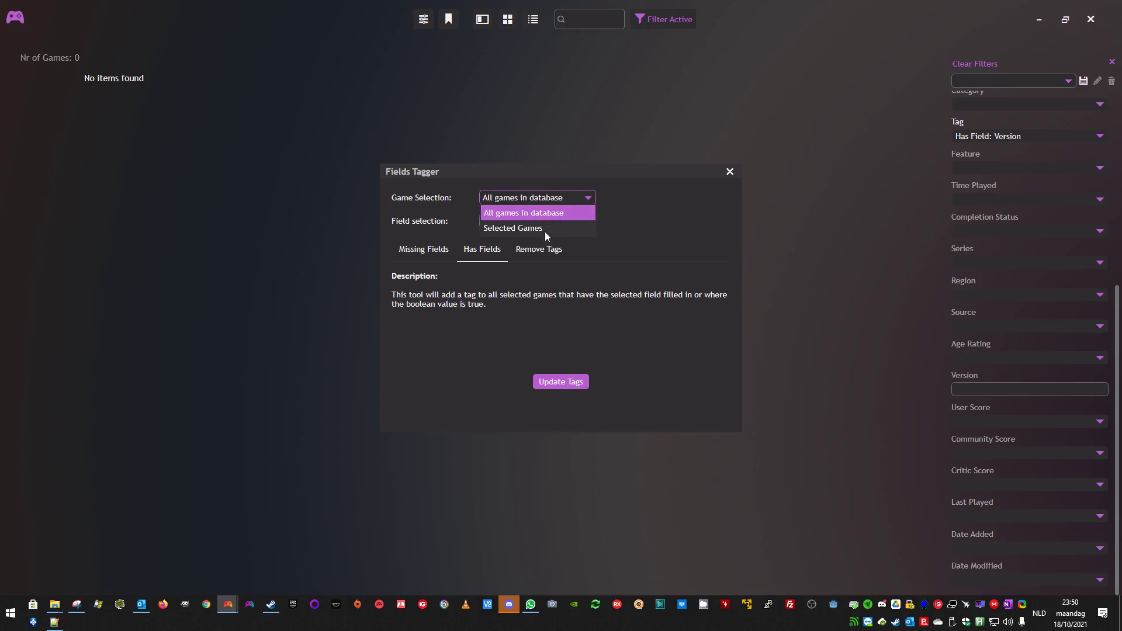
left_click(545, 229)
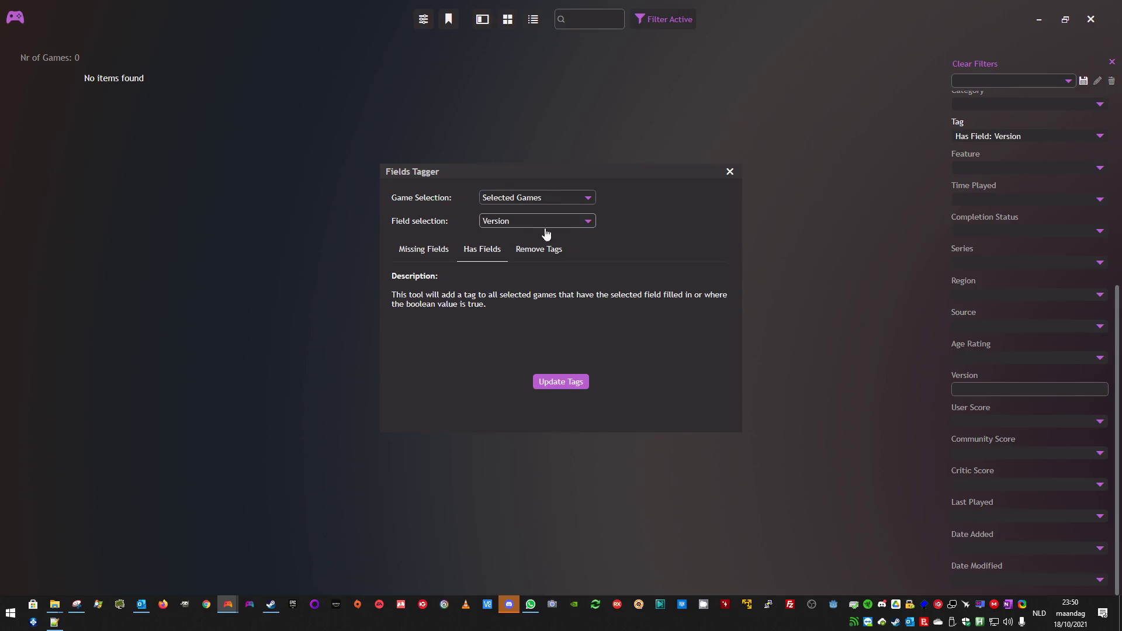
left_click(729, 172)
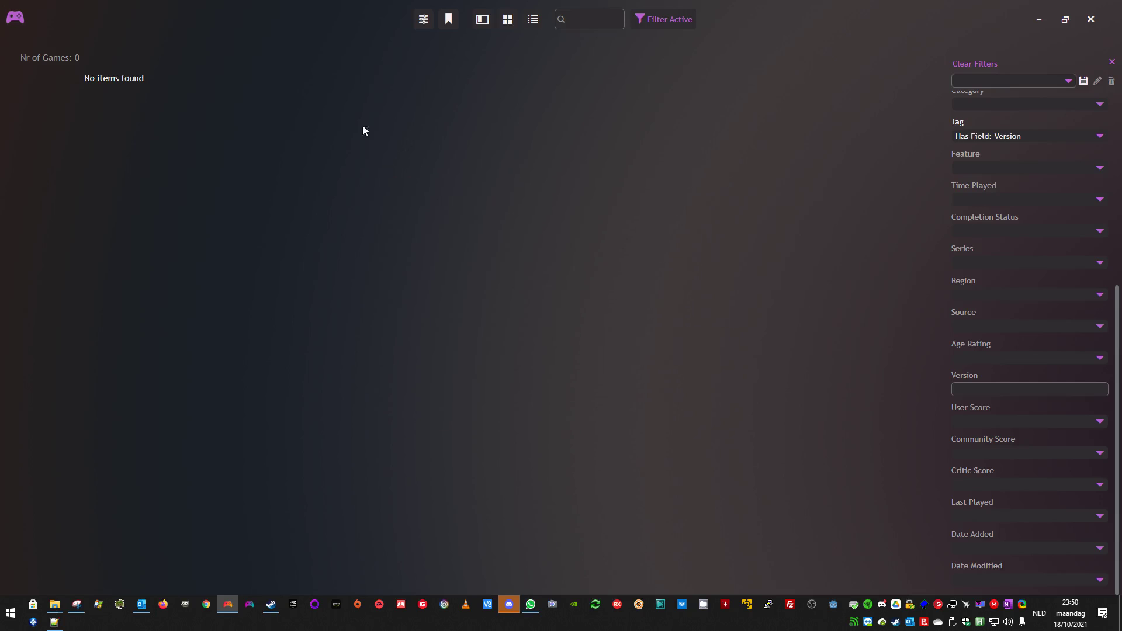
Clear the "Has Field: Version" tag filter and select the Amazon games from the first Wallace & Gromit entry through Tools Up!
left_click(1089, 135)
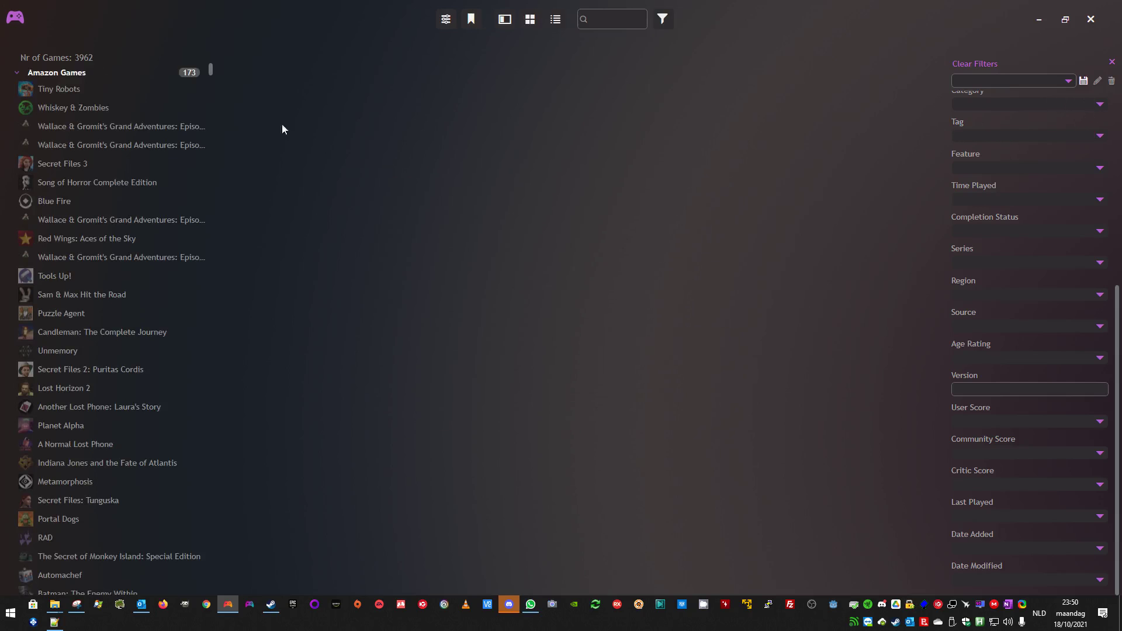
left_click(70, 127)
left_click(97, 272, "shift")
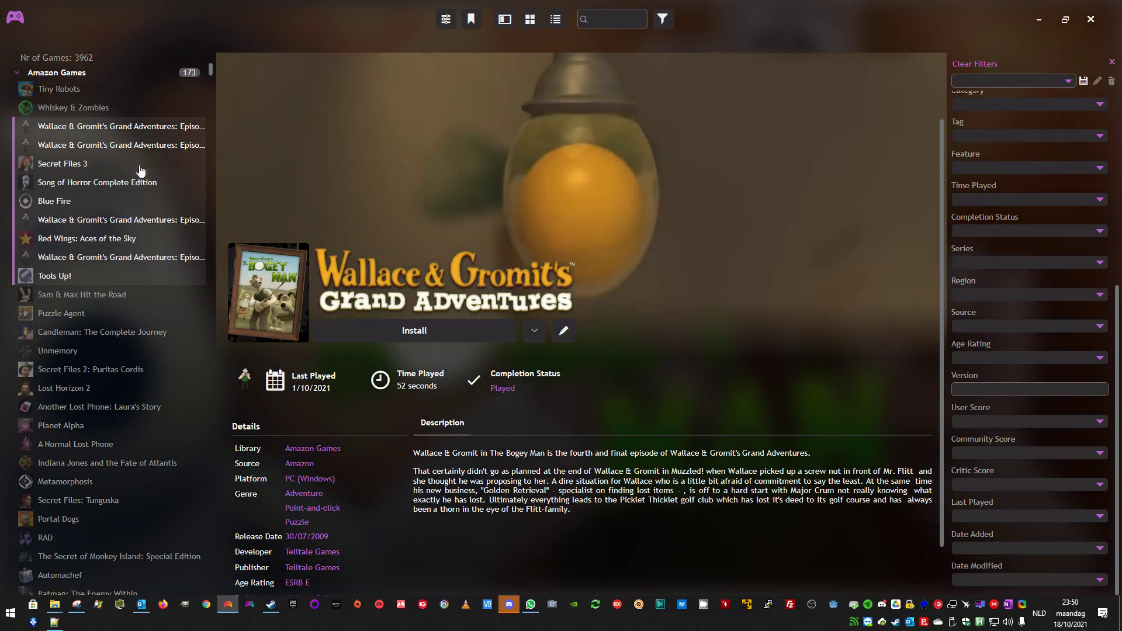
Open the Fields Tagger, look through the fields available for tagging, and close the tool
left_click(15, 18)
mouse_move(88, 168)
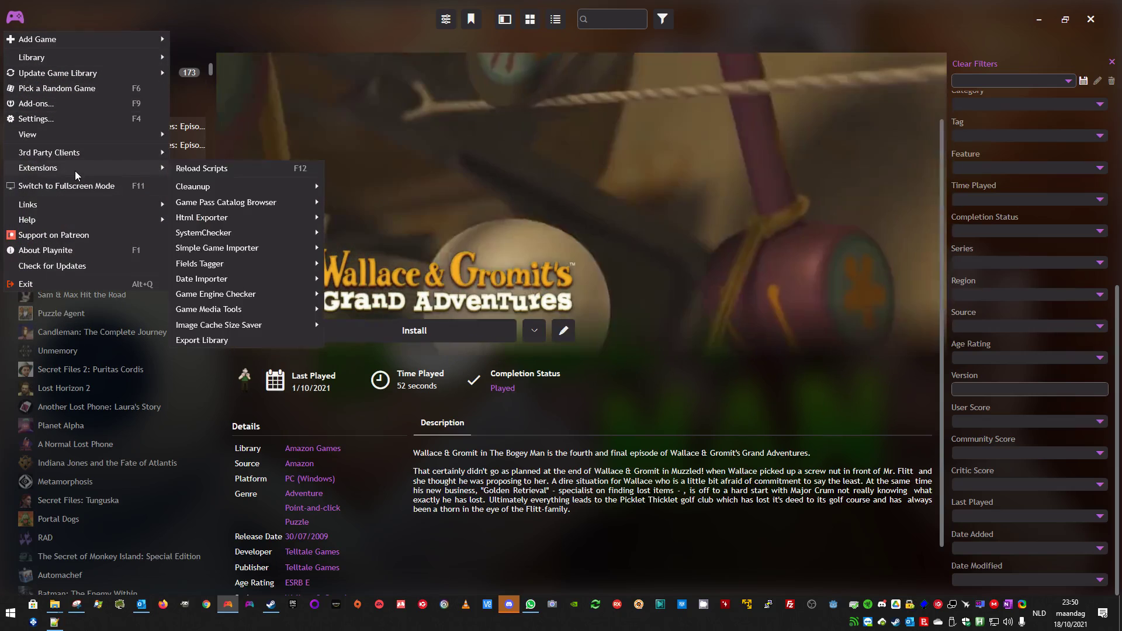
mouse_move(224, 264)
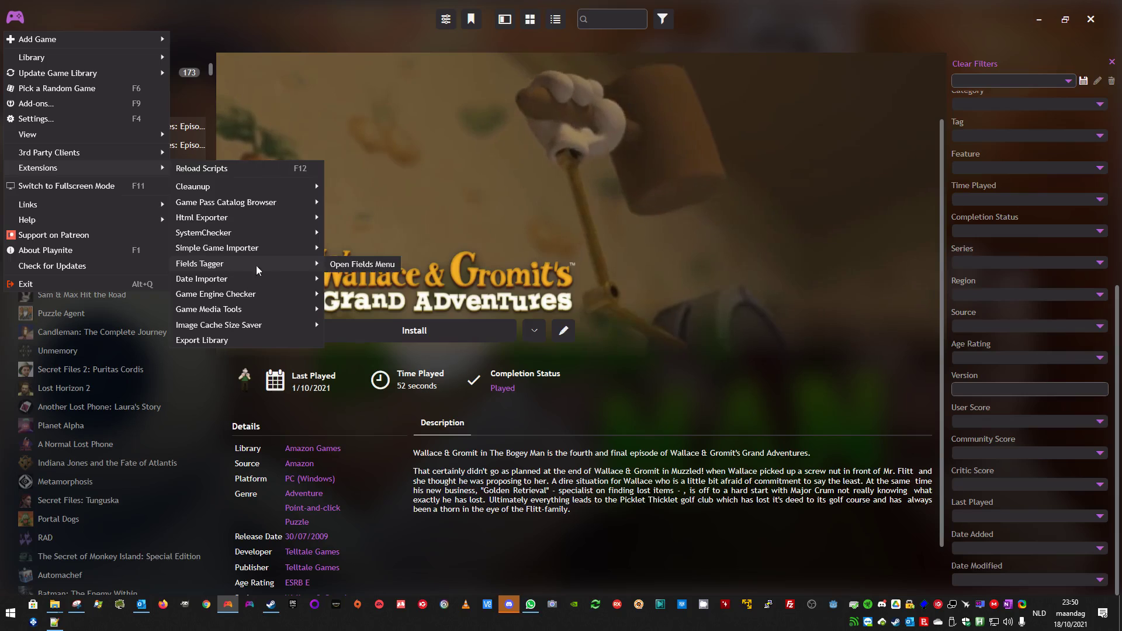
left_click(350, 257)
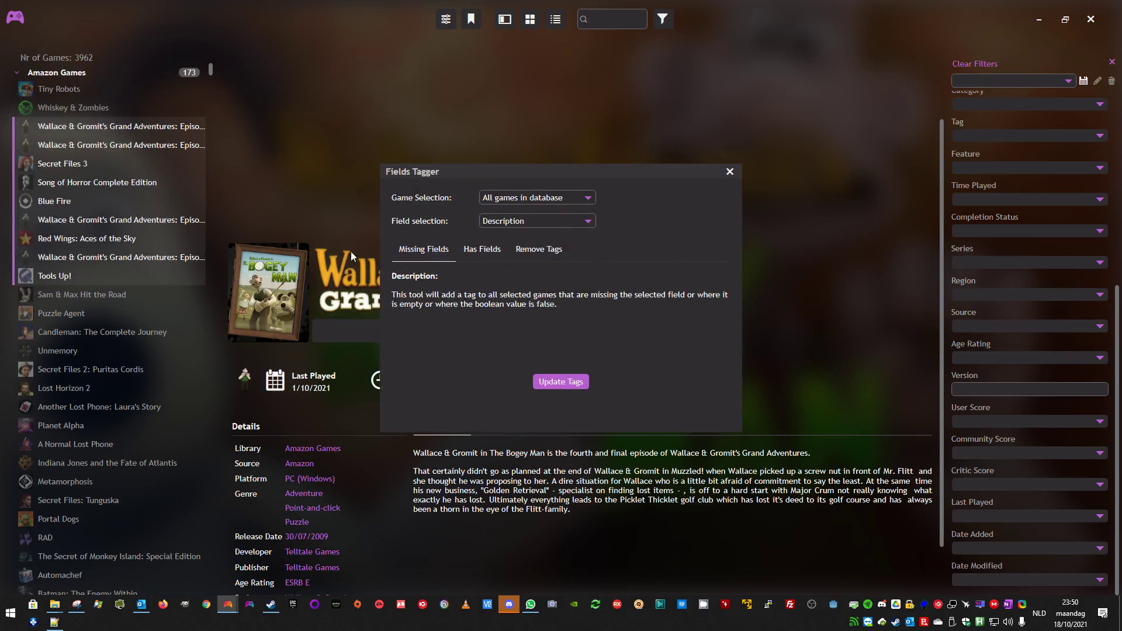
left_click(594, 226)
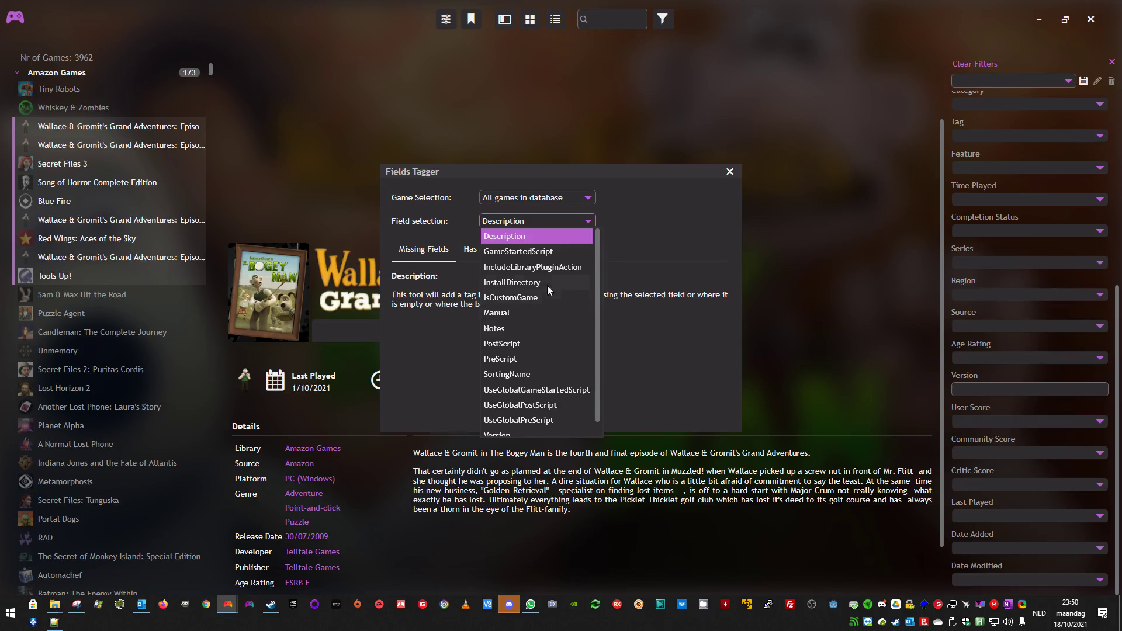
scroll(549, 335, "down", 1)
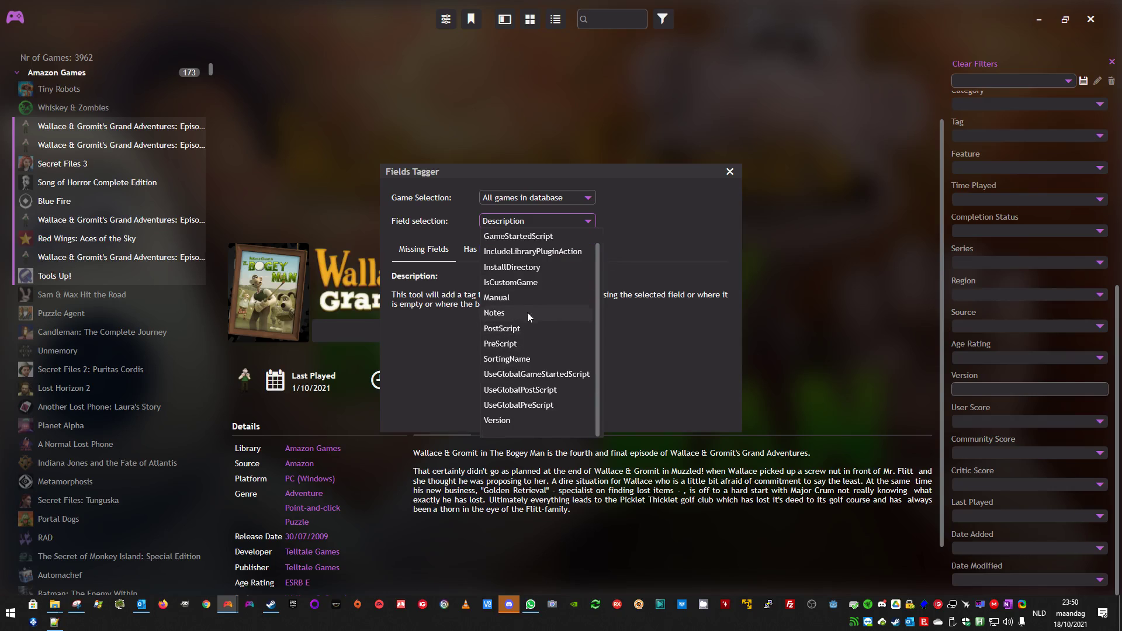
left_click(710, 188)
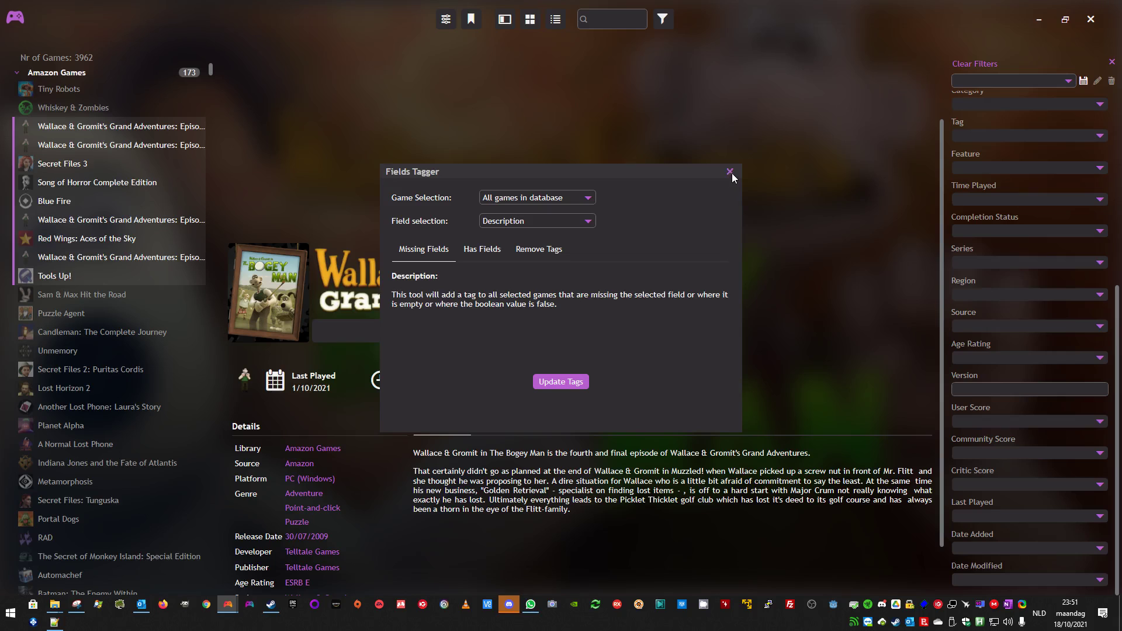
left_click(731, 172)
Try filtering the games by Series None and by Completion Status None, removing each filter again
left_click(1101, 264)
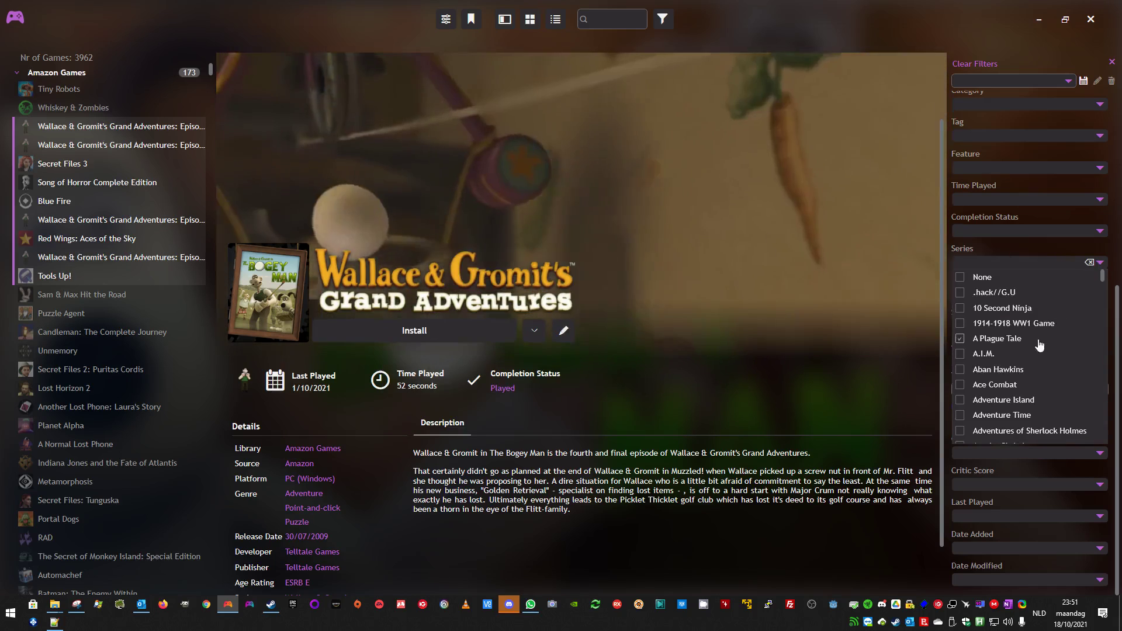
left_click(982, 280)
left_click(983, 280)
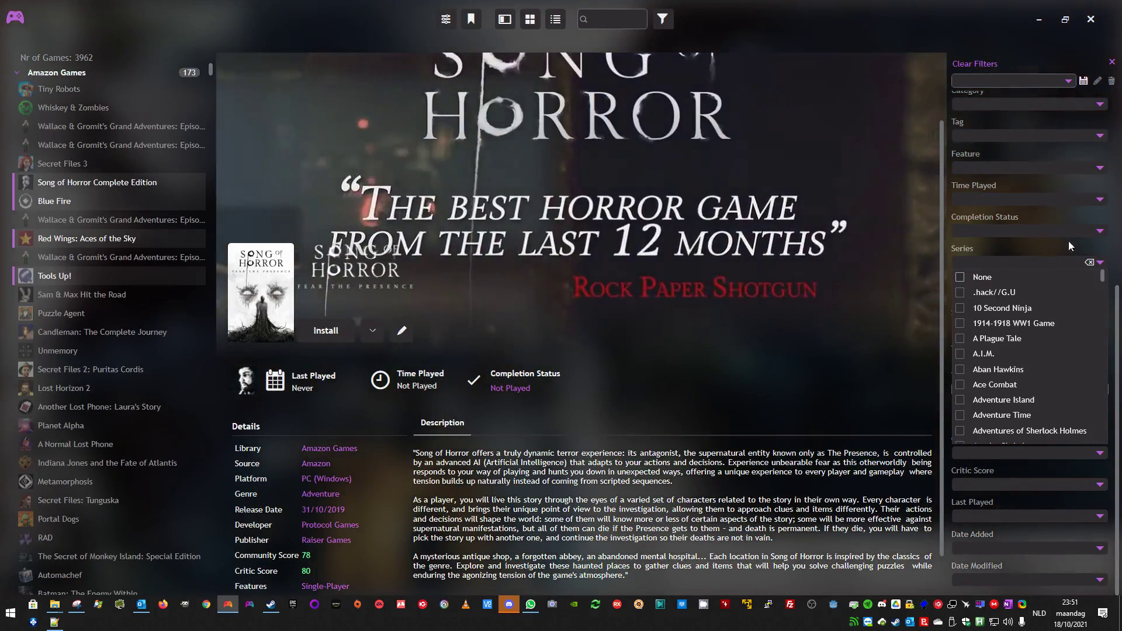
left_click(1017, 231)
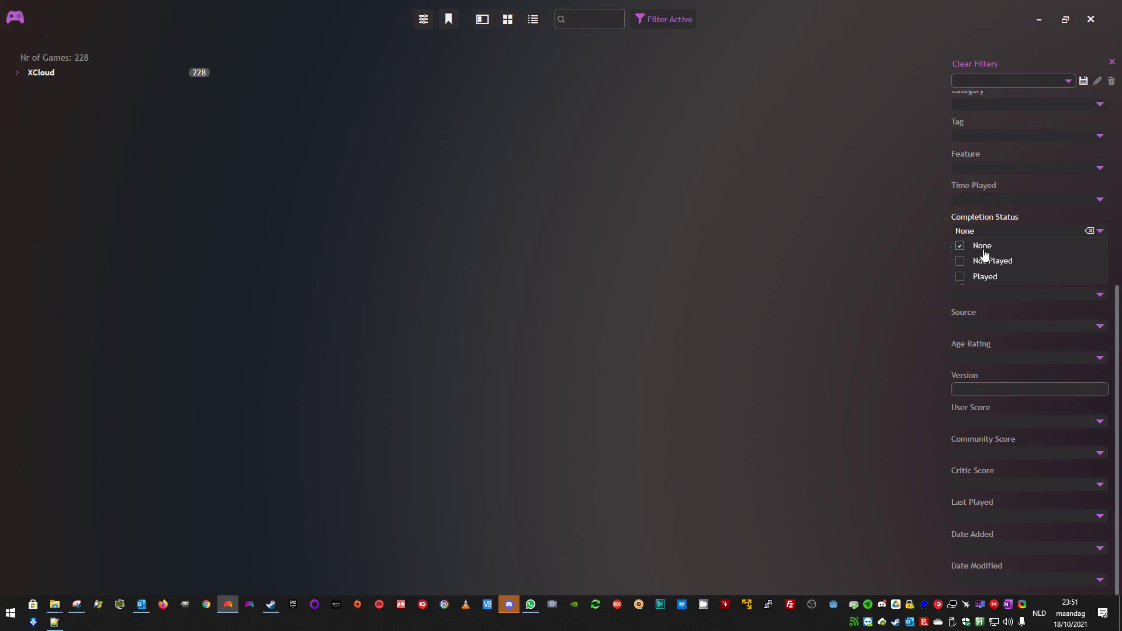
left_click(985, 251)
Filter the games by all Time Played ranges from Less than an hour to Over 1000 hours, leaving out Not Played
left_click(1099, 199)
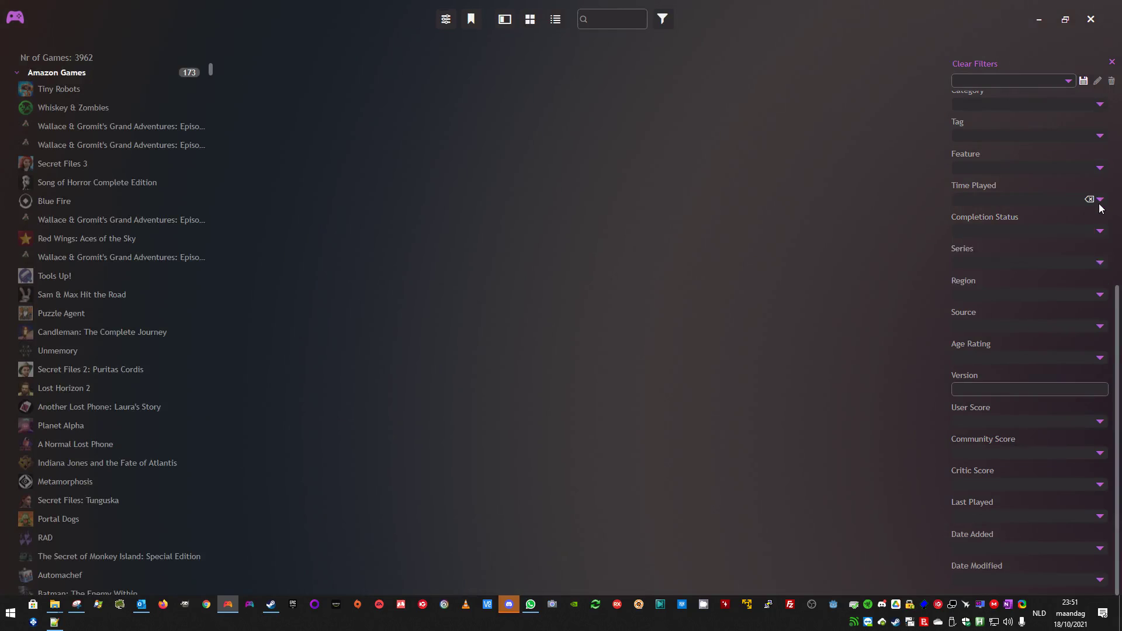
left_click(1054, 216)
left_click(985, 215)
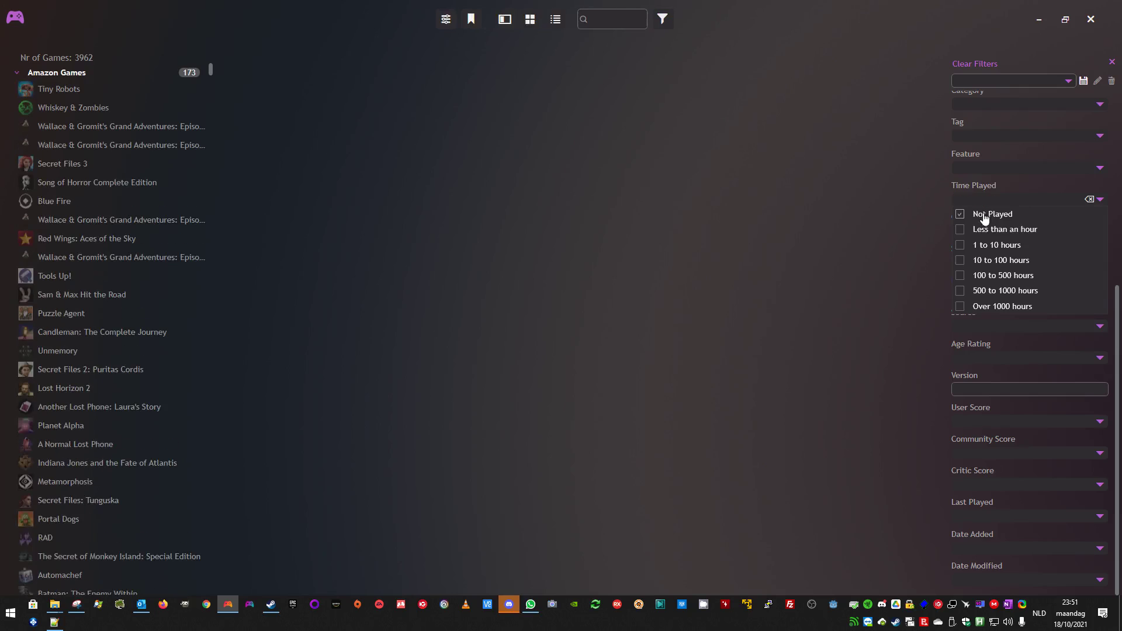
left_click(986, 231)
left_click(987, 245)
left_click(988, 260)
left_click(988, 275)
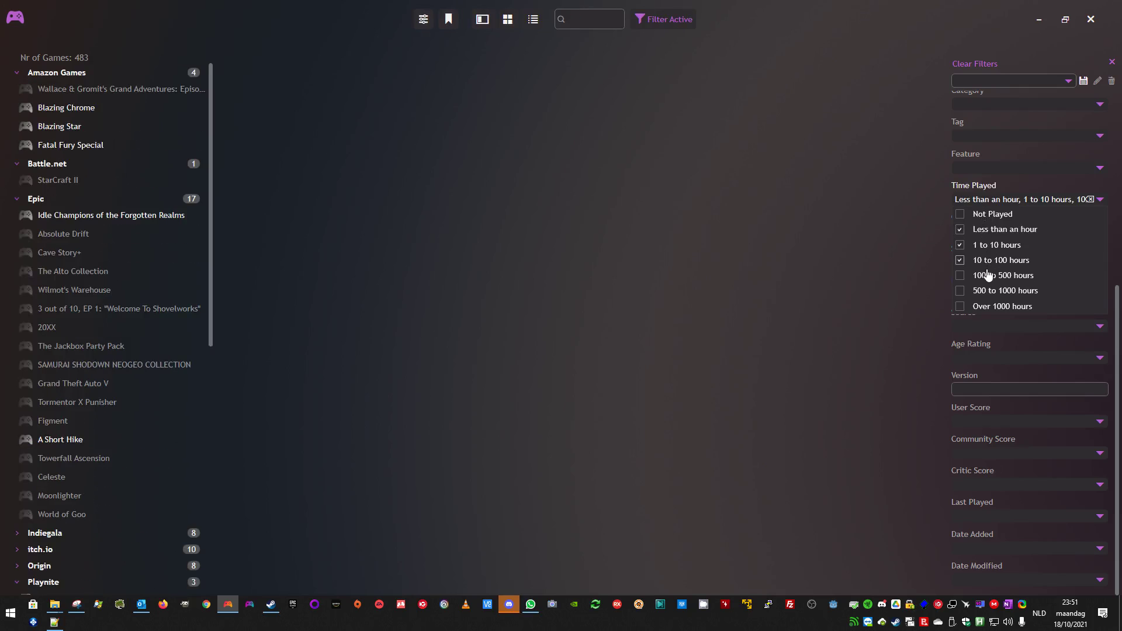
left_click(990, 292)
left_click(990, 304)
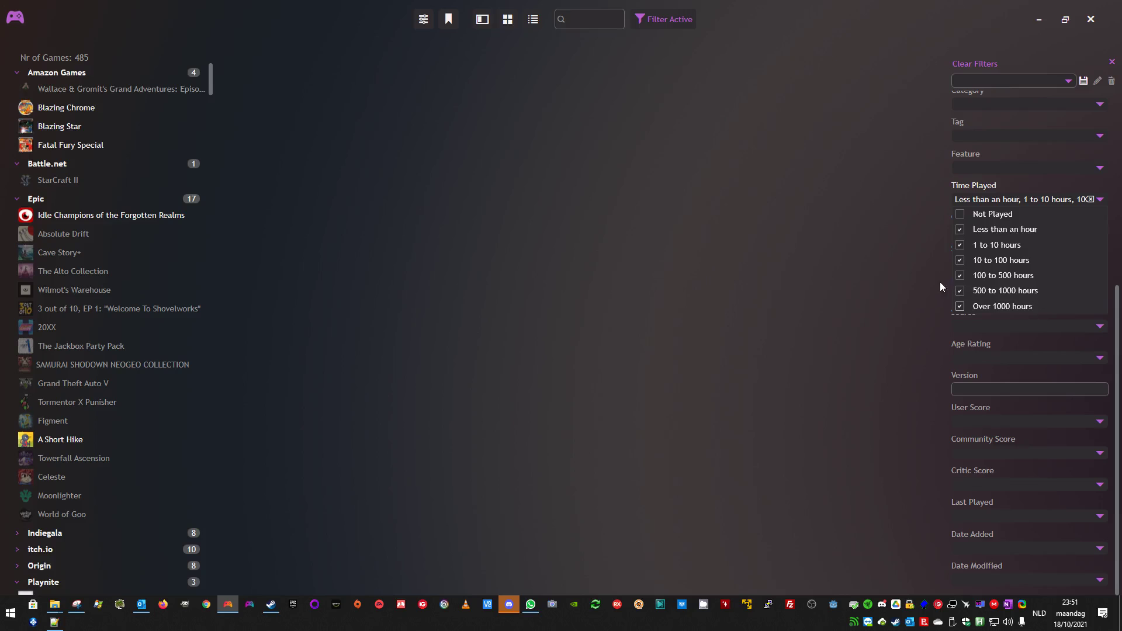
Add Not Played to the Time Played filter and deselect every range to empty the filter
left_click(992, 215)
left_click(991, 230)
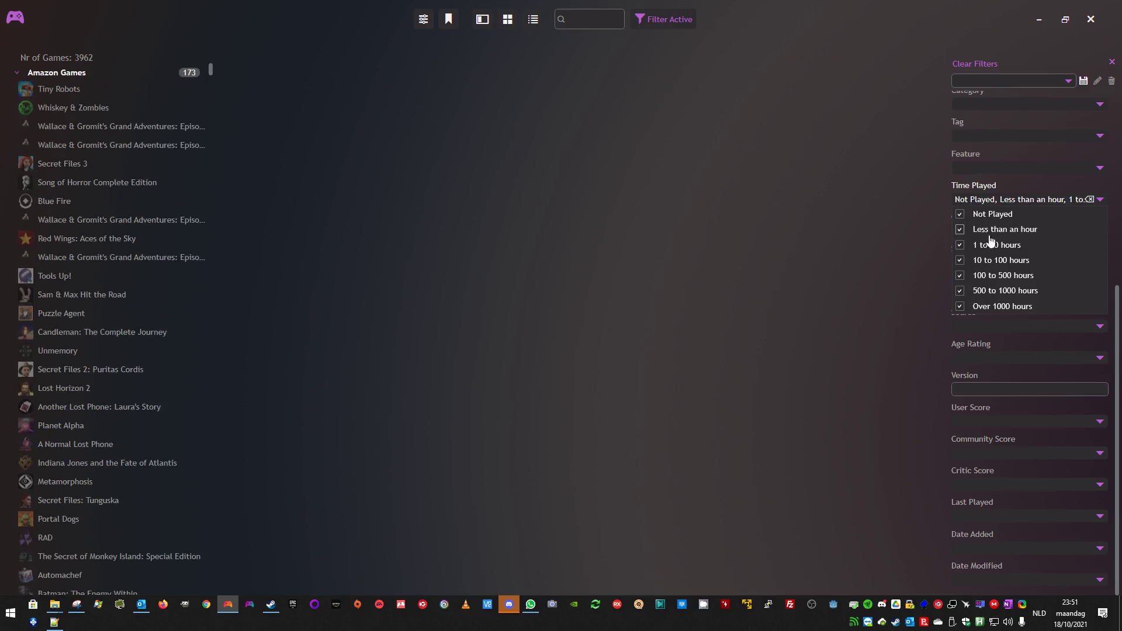
left_click(989, 245)
left_click(992, 261)
left_click(994, 275)
left_click(996, 291)
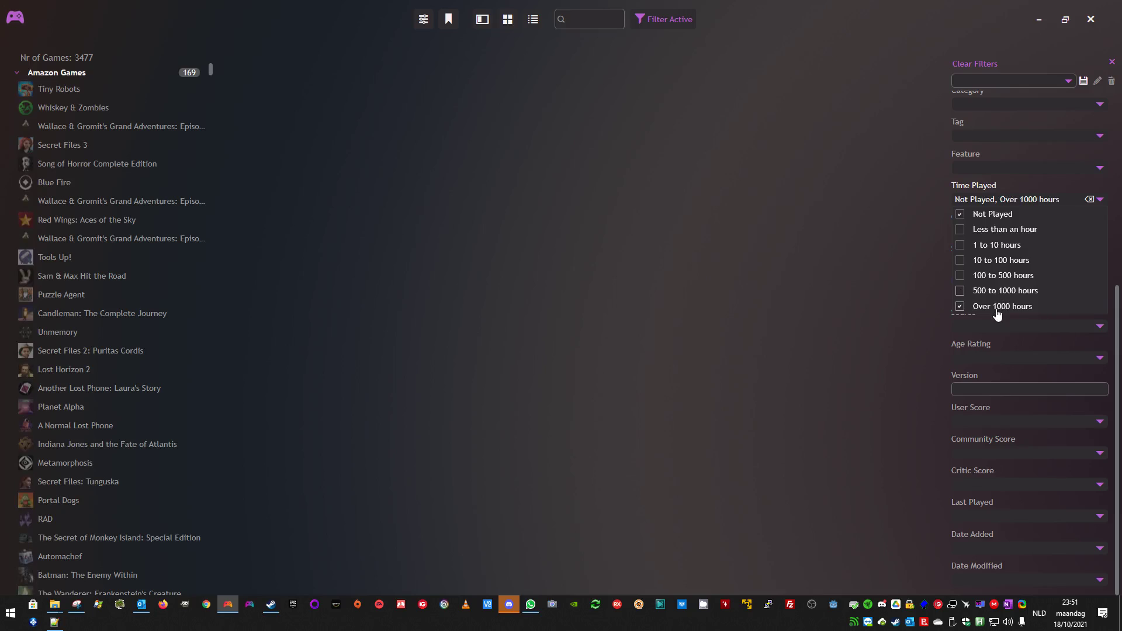
left_click(997, 306)
left_click(988, 216)
left_click(864, 220)
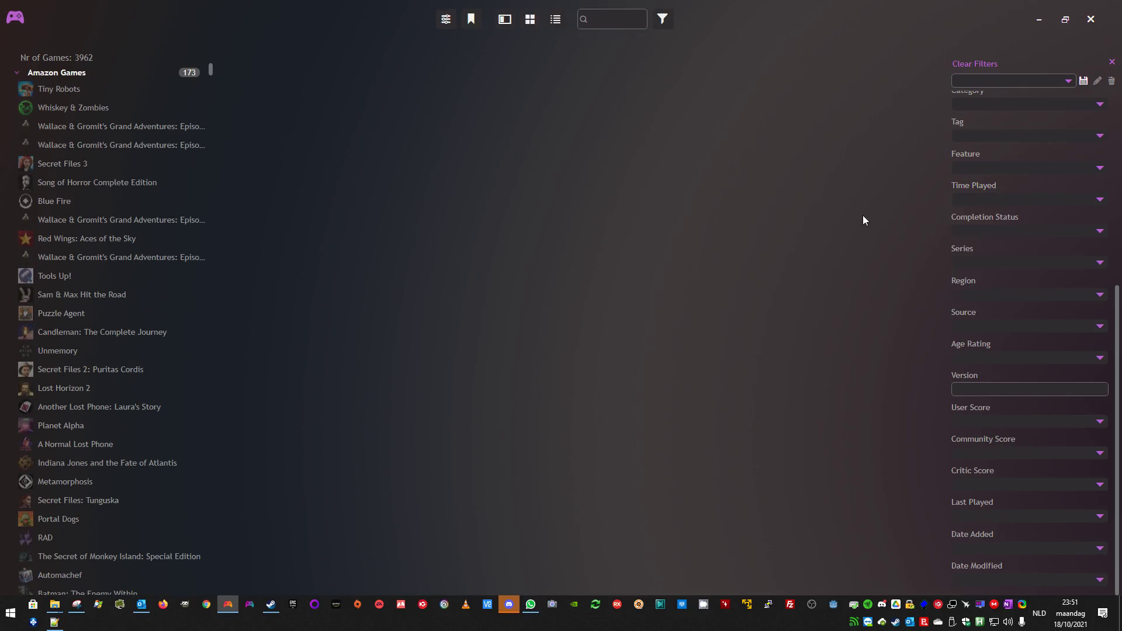
Look over the available filter fields and open the Fields Tagger extension
scroll(1035, 257, "up", 5)
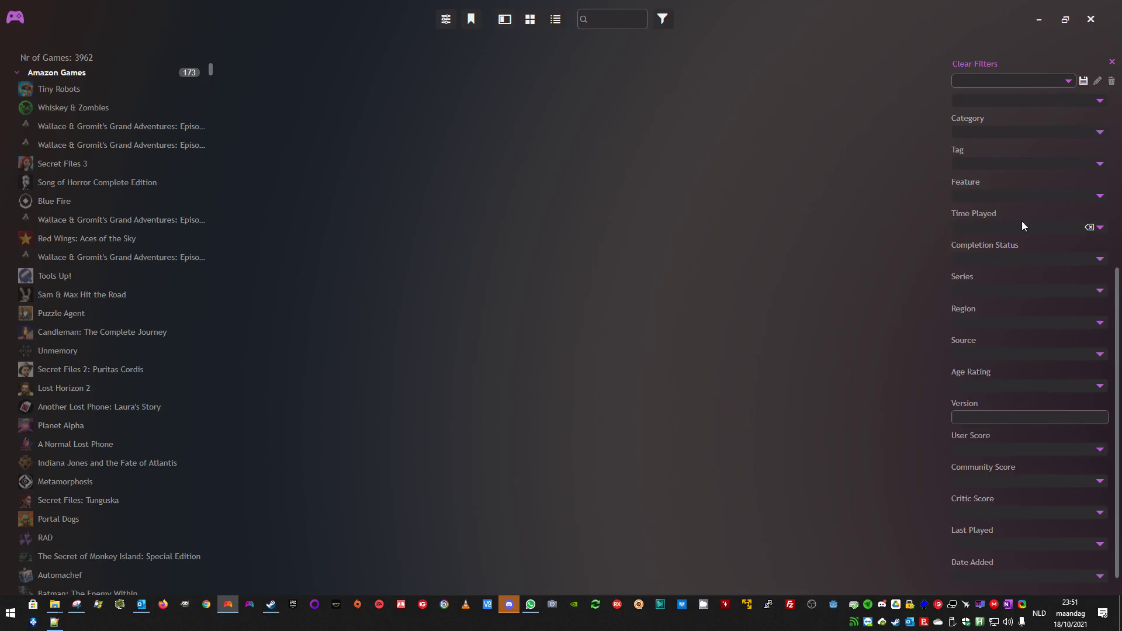
scroll(1013, 285, "up", 3)
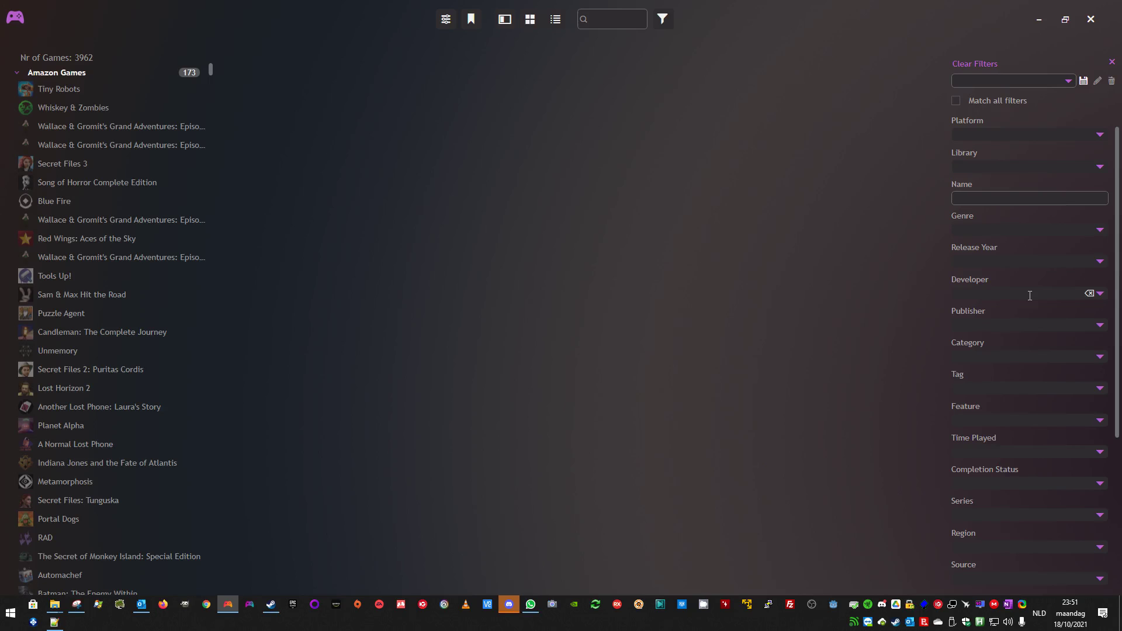
left_click(16, 18)
mouse_move(70, 164)
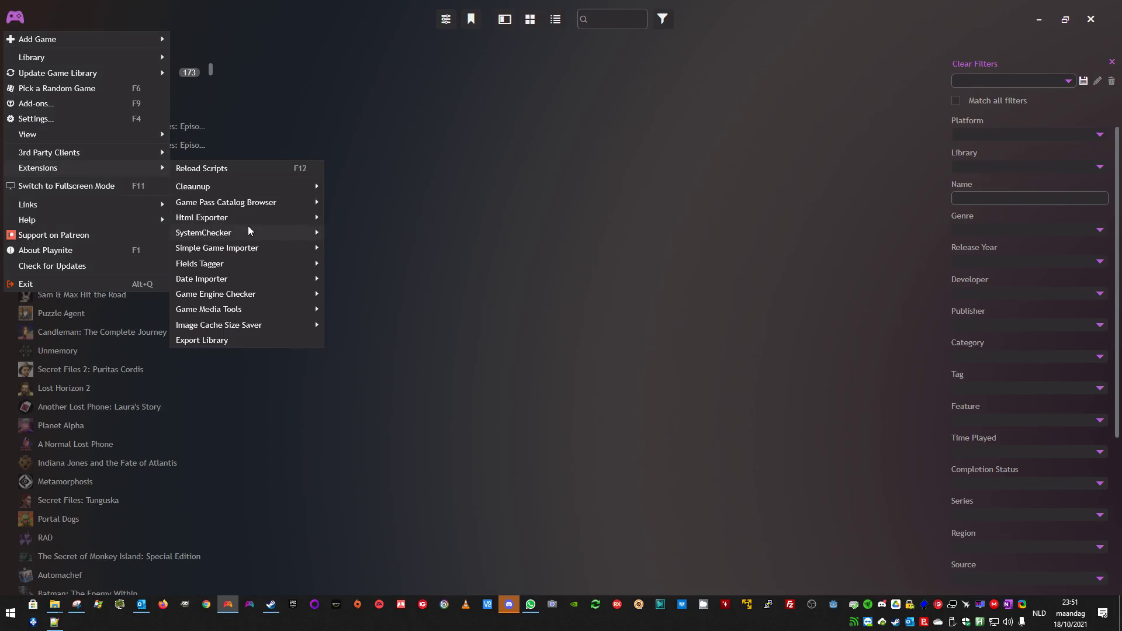
mouse_move(246, 268)
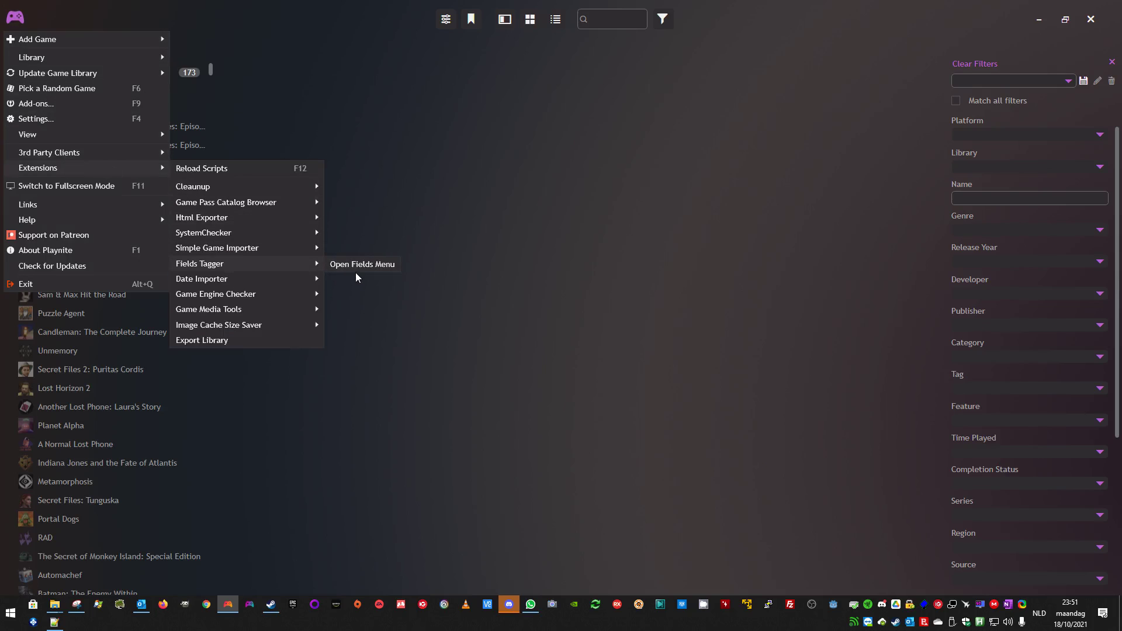